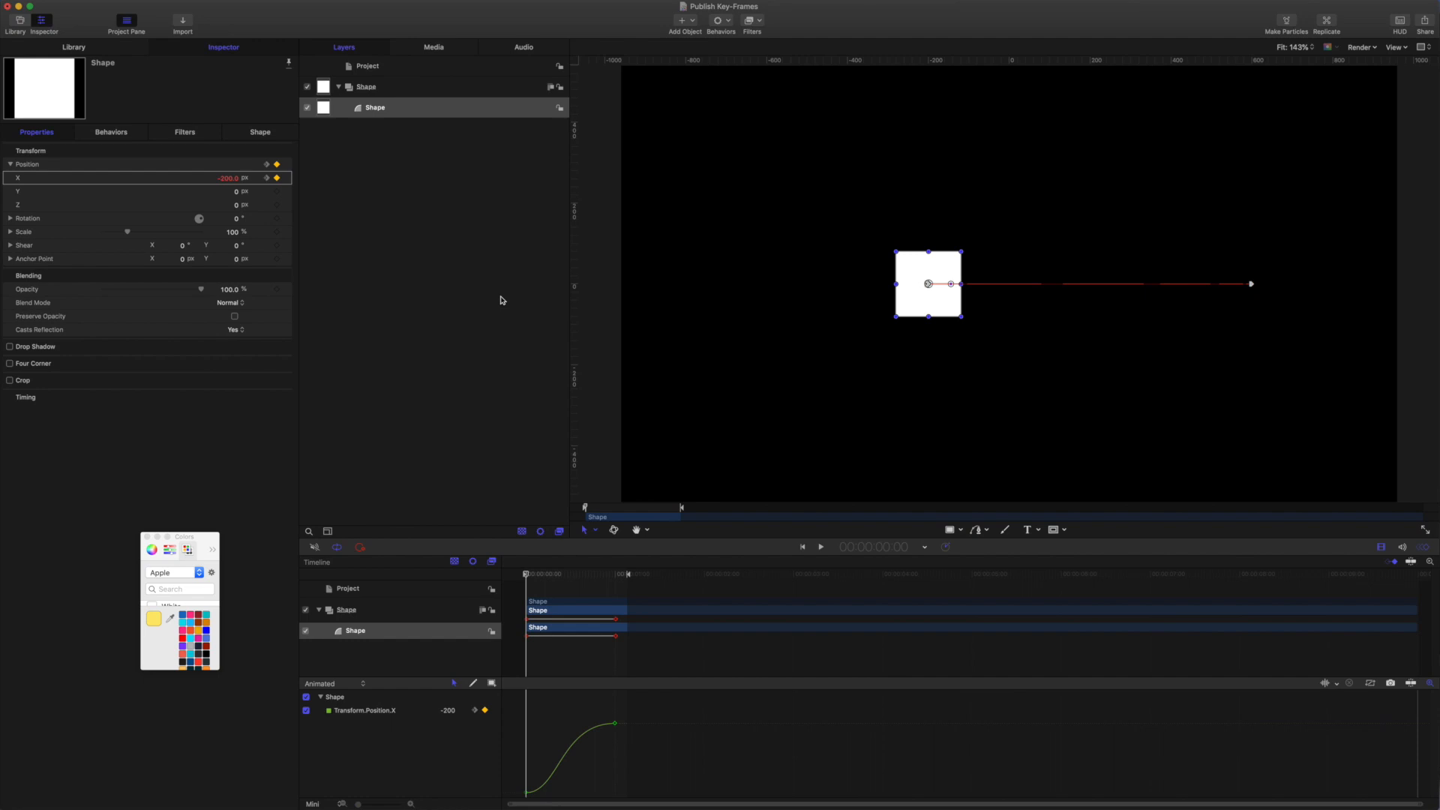
Play the square's keyframed horizontal movement and scrub the timeline to just past its last keyframe at 1:02
key(space)
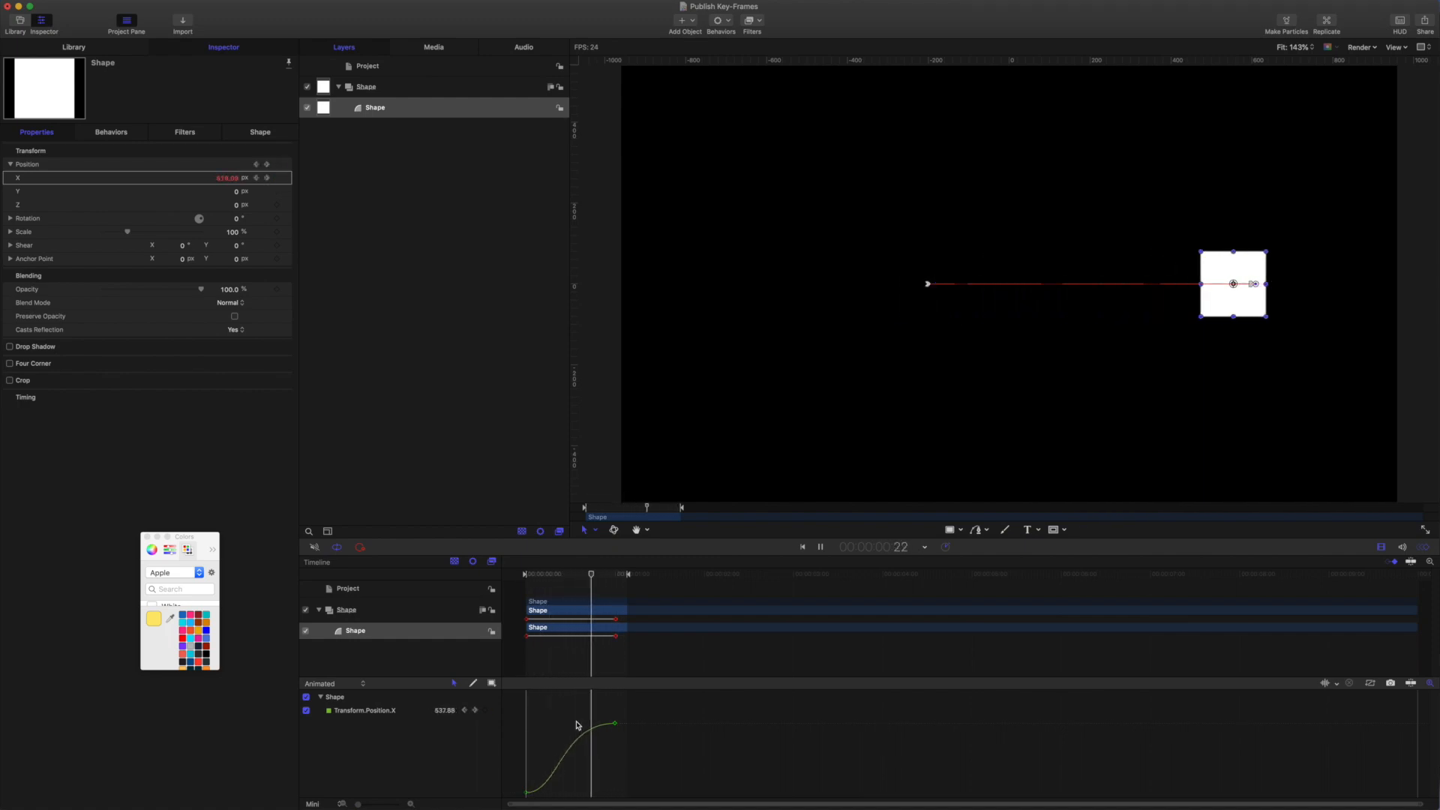
key(space)
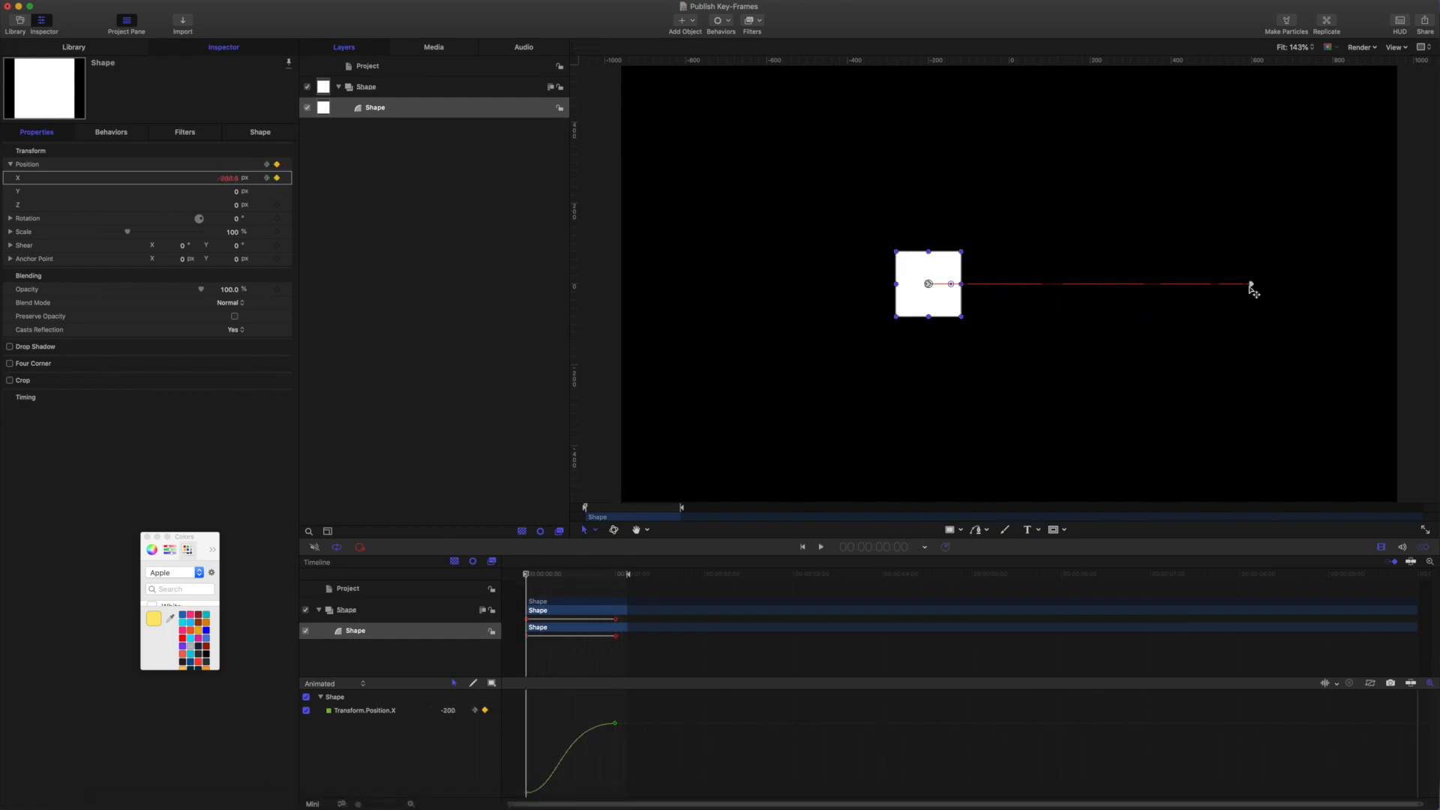
drag(526, 576, 621, 575)
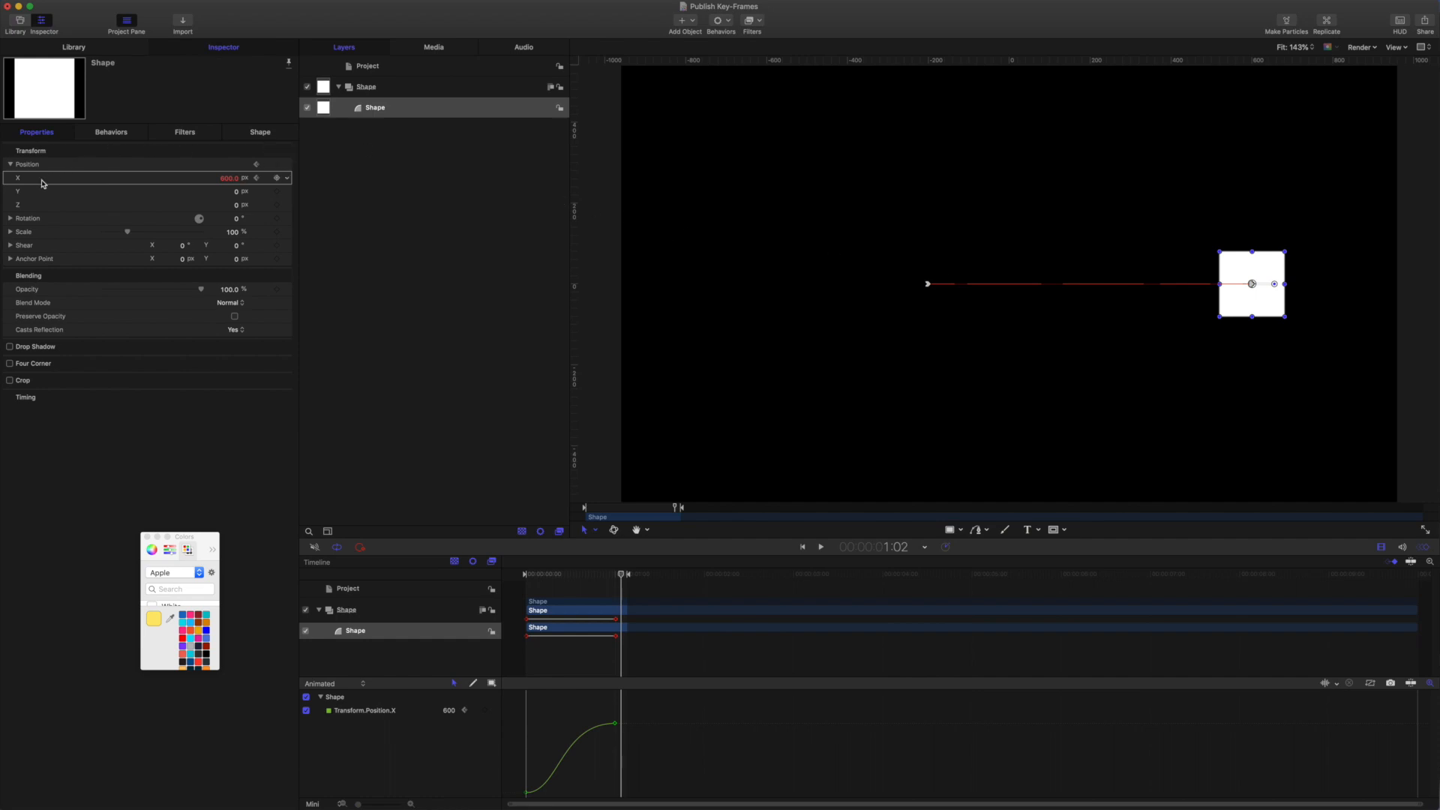
Show the project's published parameters and scrub the timeline to examine how the published X Position behaves
click(409, 66)
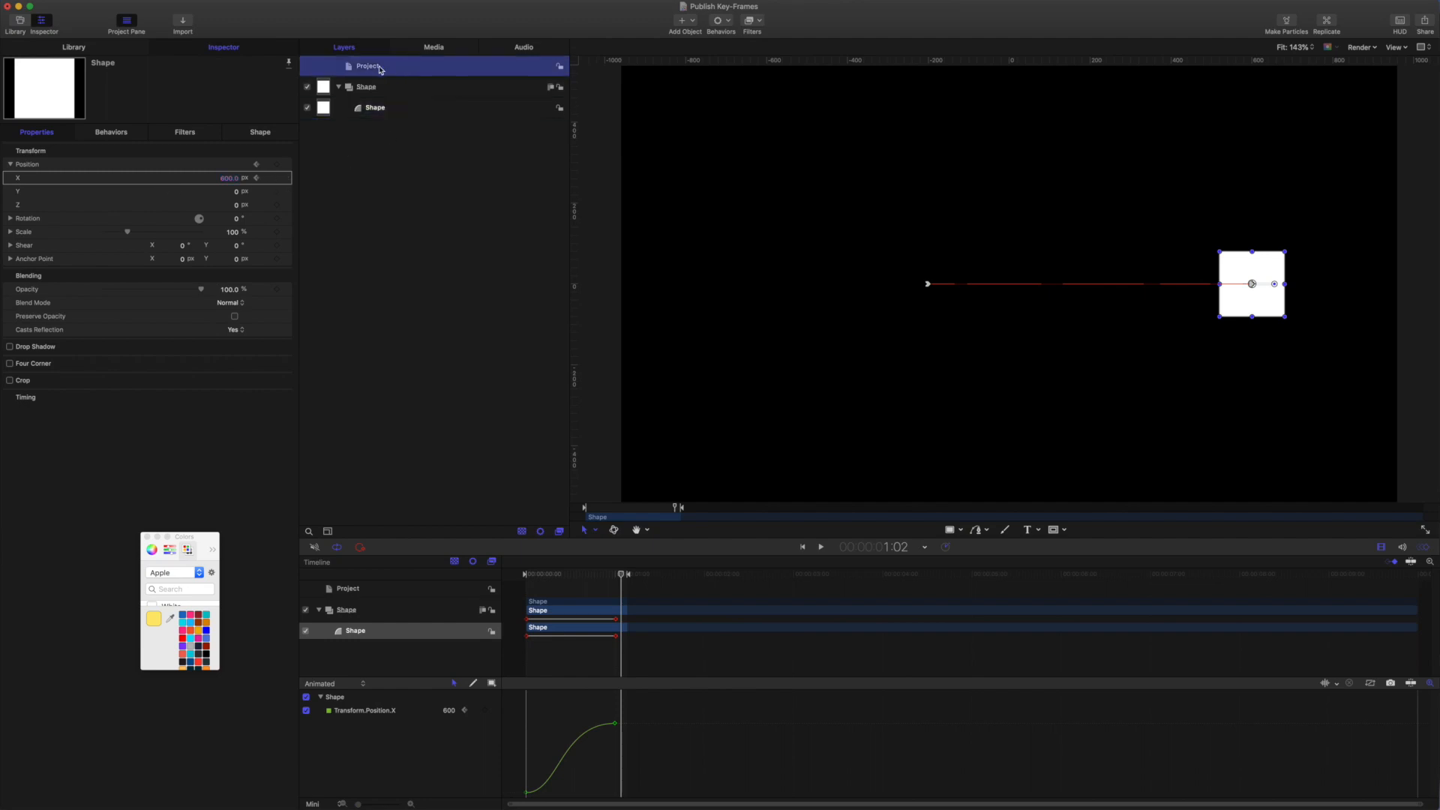
click(263, 131)
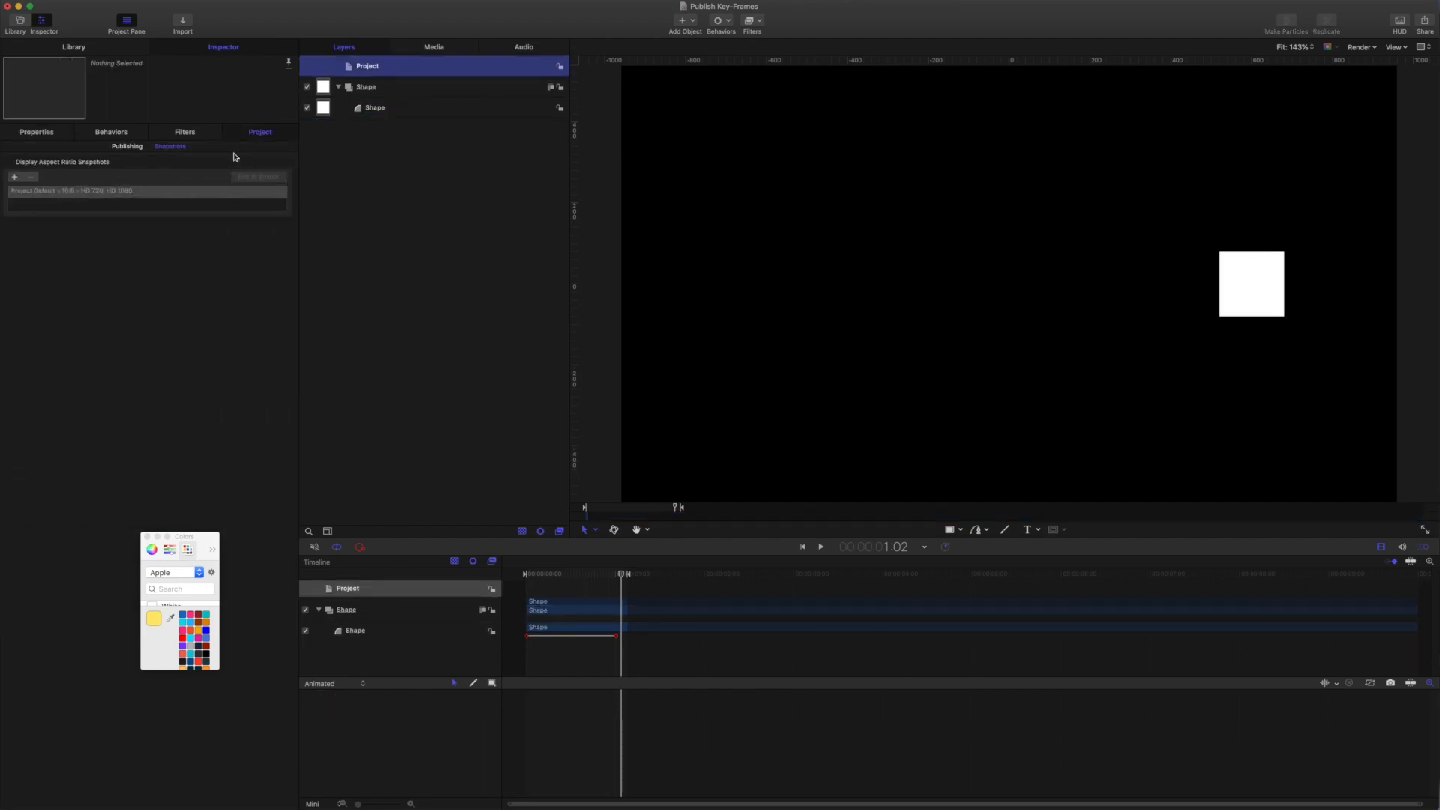
click(124, 147)
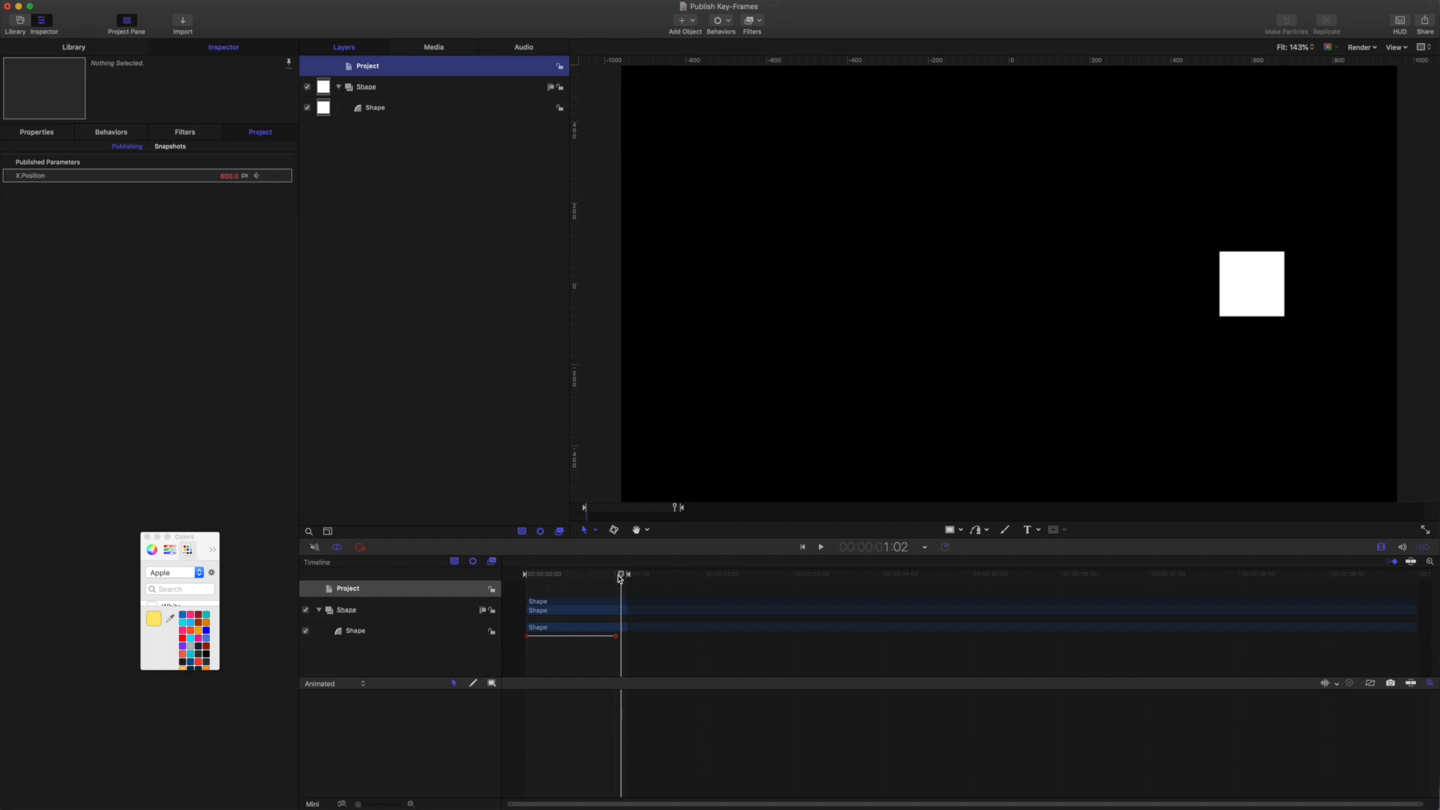
drag(621, 578, 574, 568)
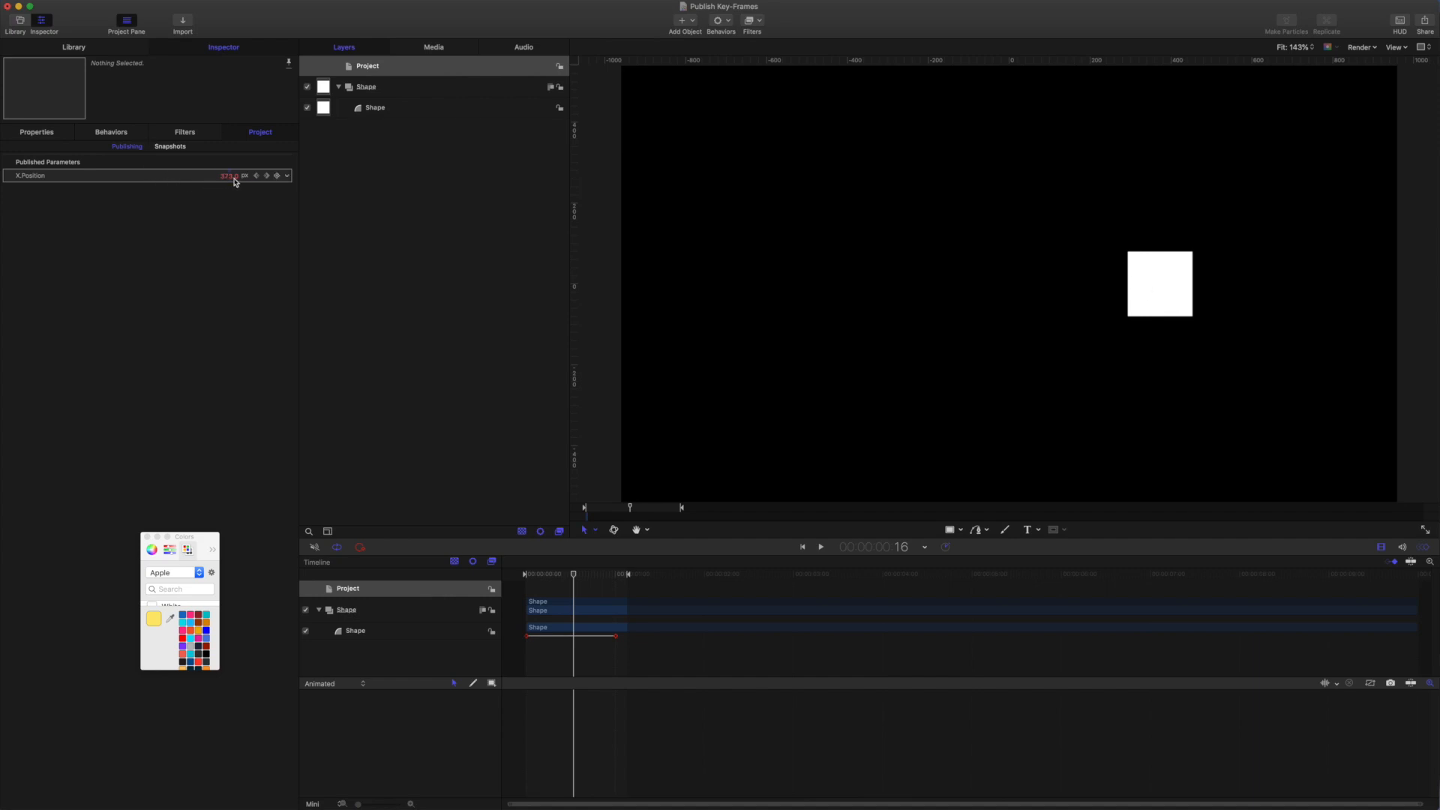
mouse_move(573, 574)
mouse_down()
mouse_move(538, 576)
mouse_move(582, 572)
mouse_move(548, 570)
mouse_up()
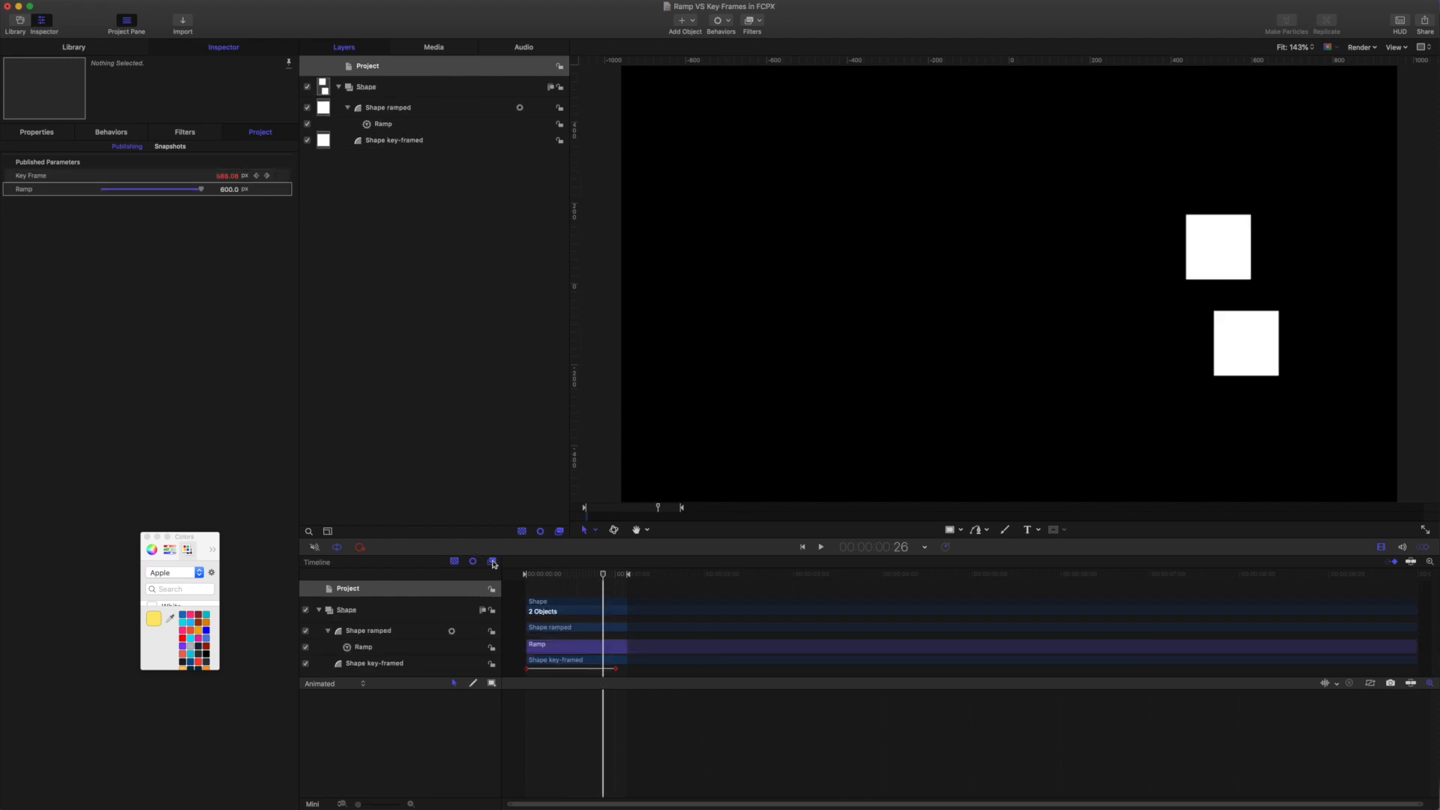
Inspect the Ramp behavior on Shape ramped and scrub to the project's end and back to 1:00
drag(603, 575, 544, 575)
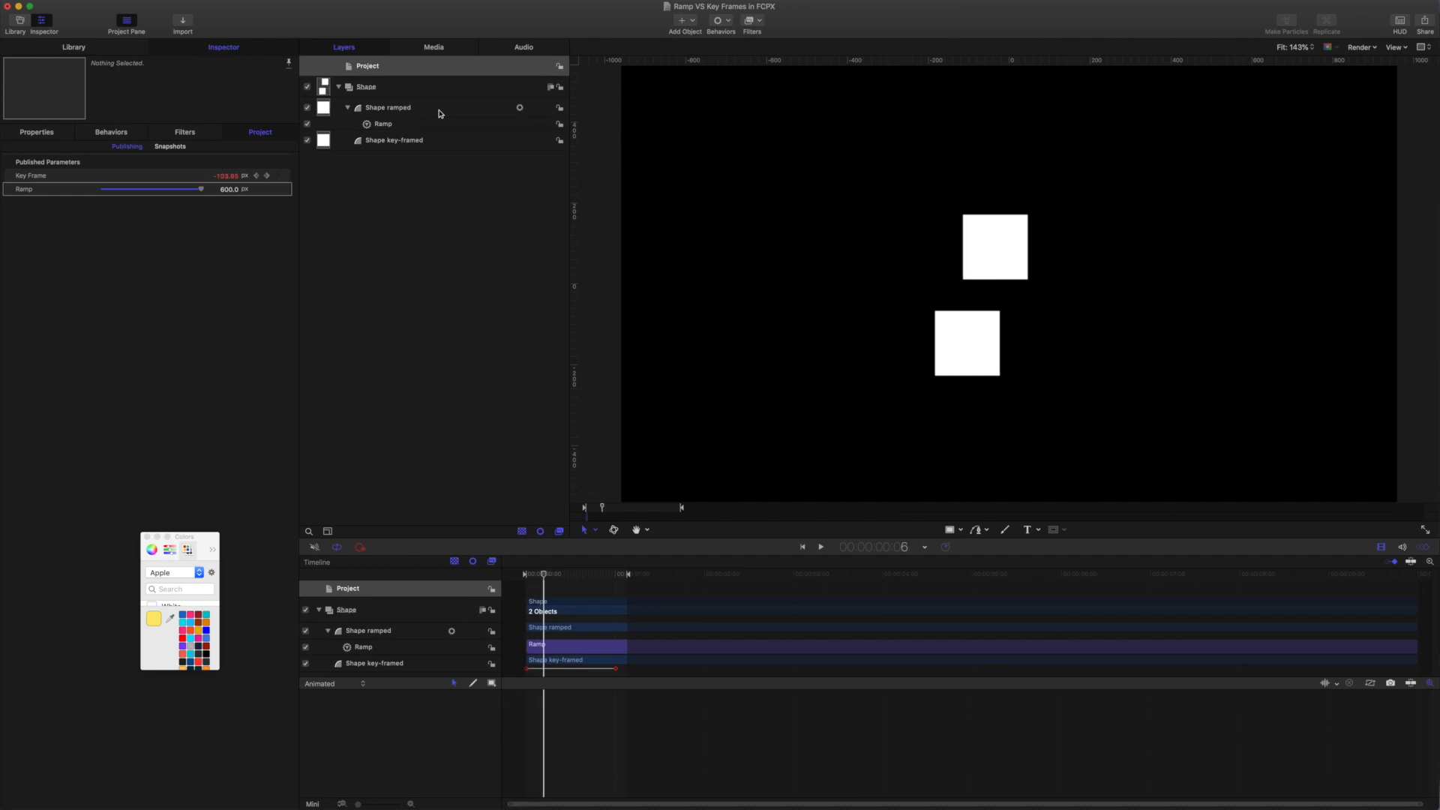
click(384, 125)
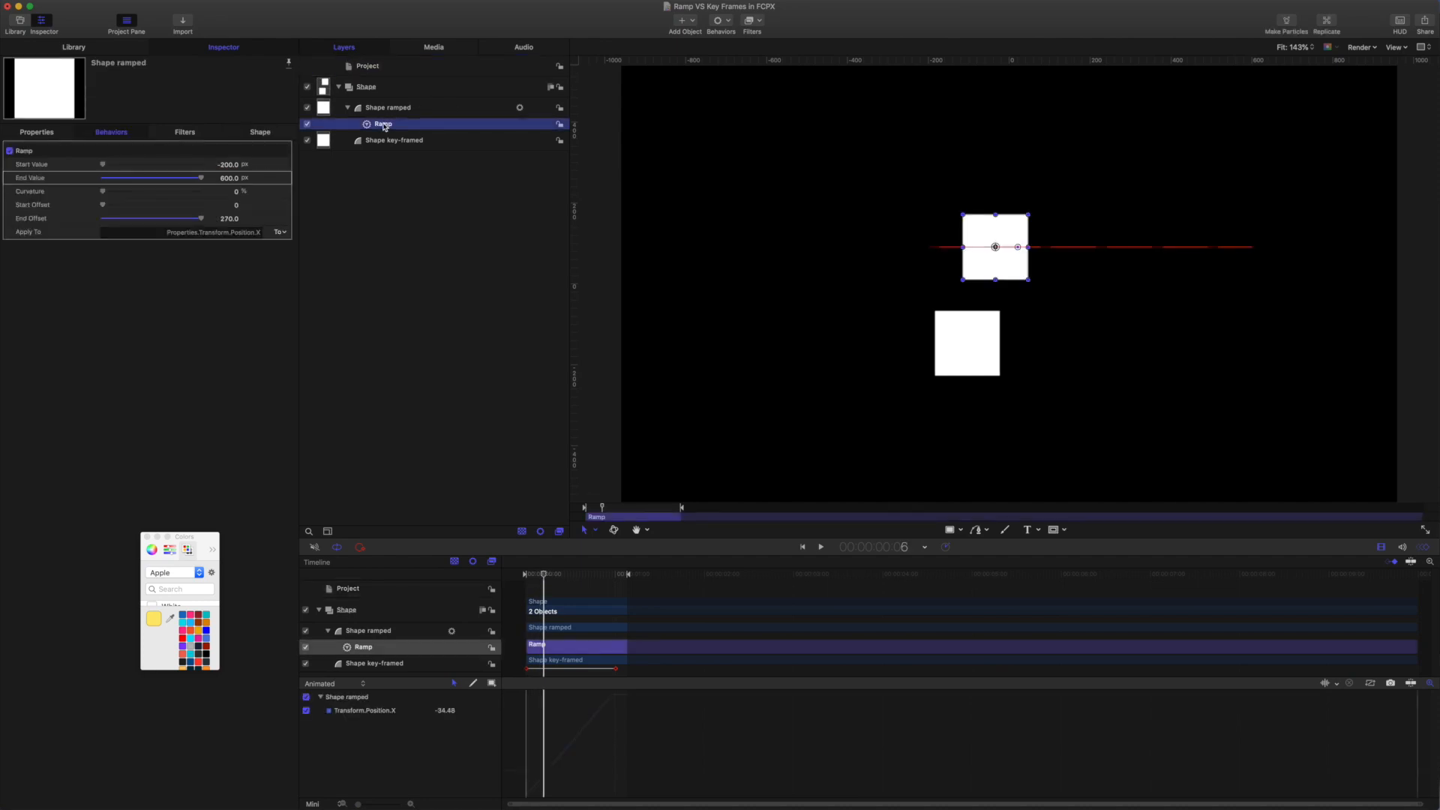
drag(544, 575, 1404, 575)
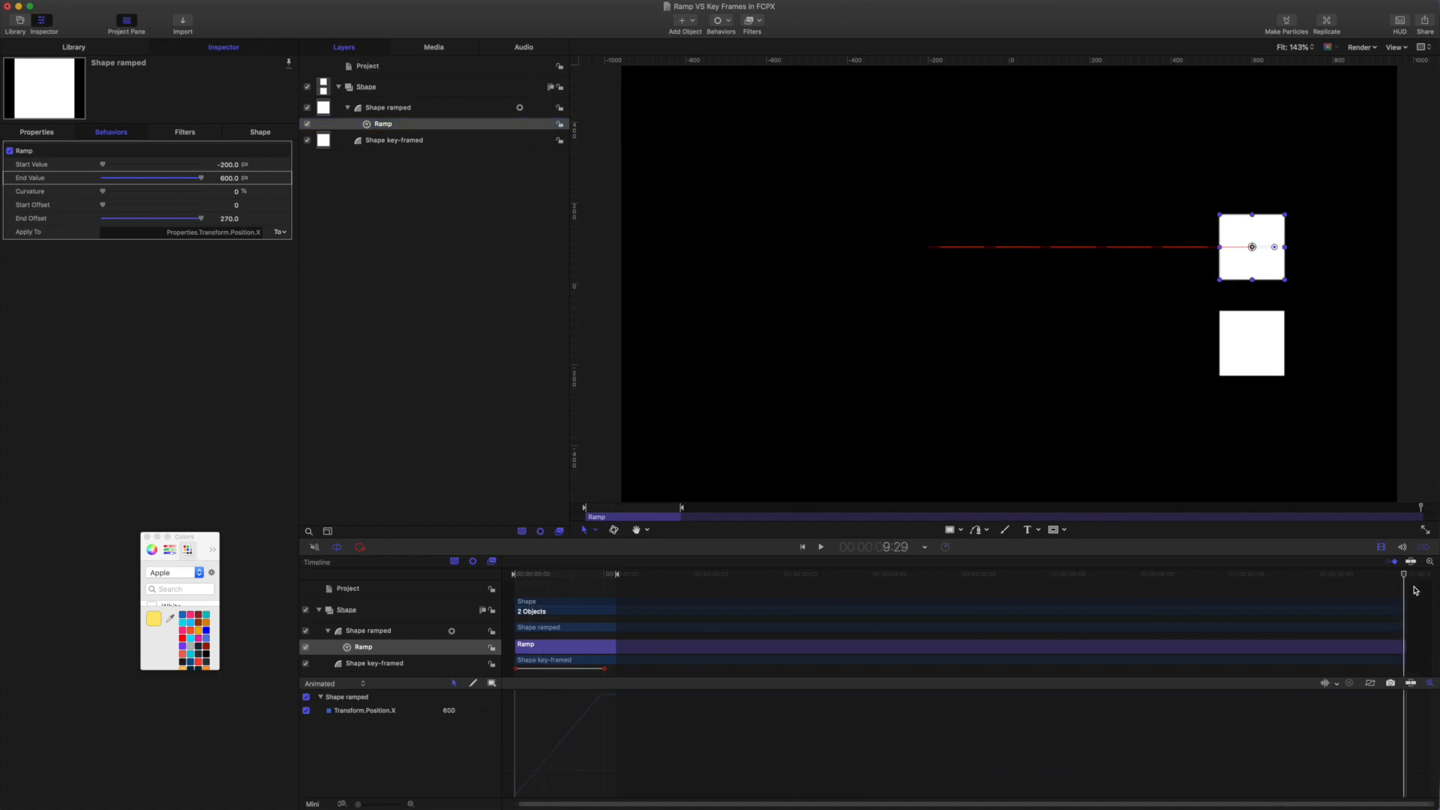
key(Home)
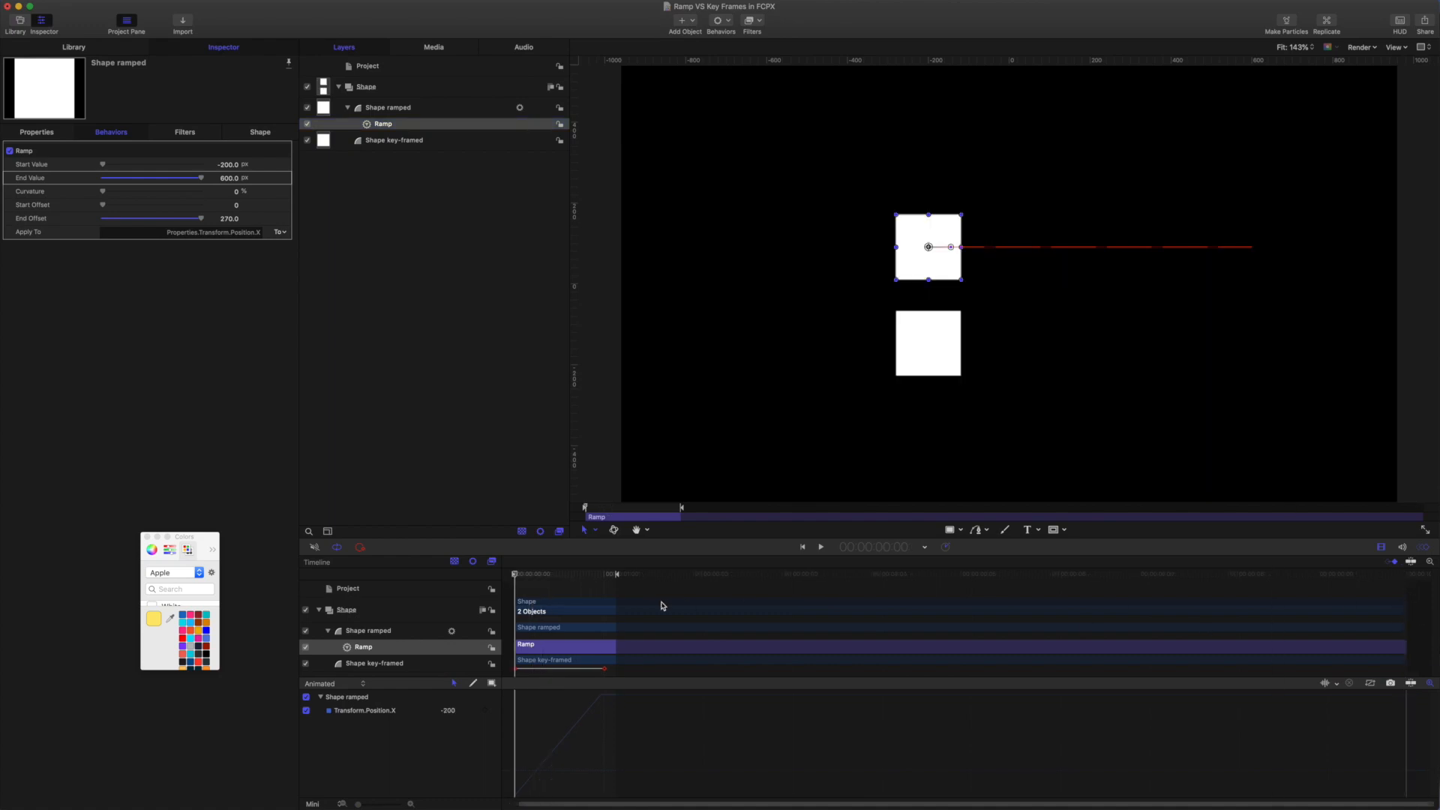
drag(514, 576, 606, 582)
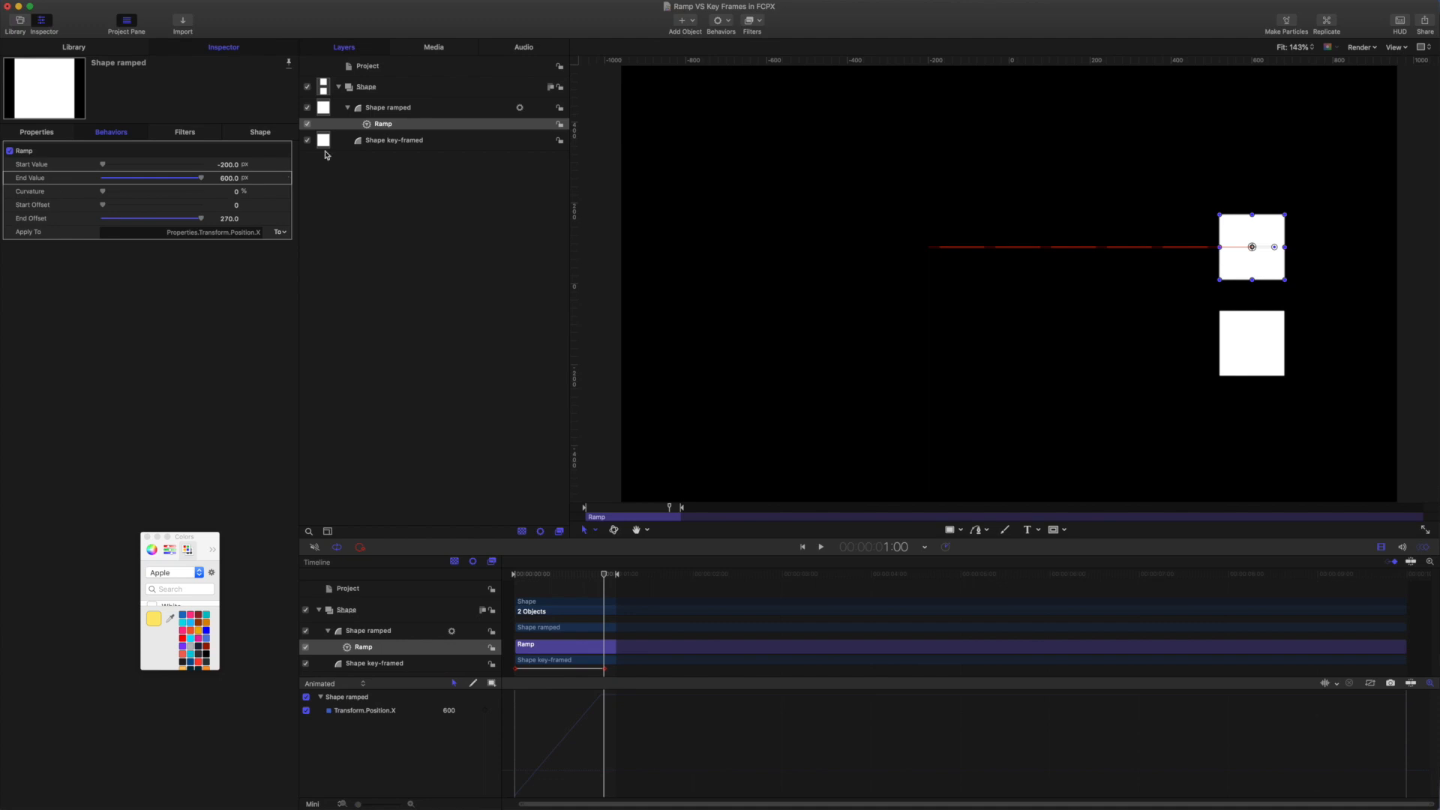
Show the transform properties of Shape key-framed and play the animation from the start to compare both squares
click(375, 143)
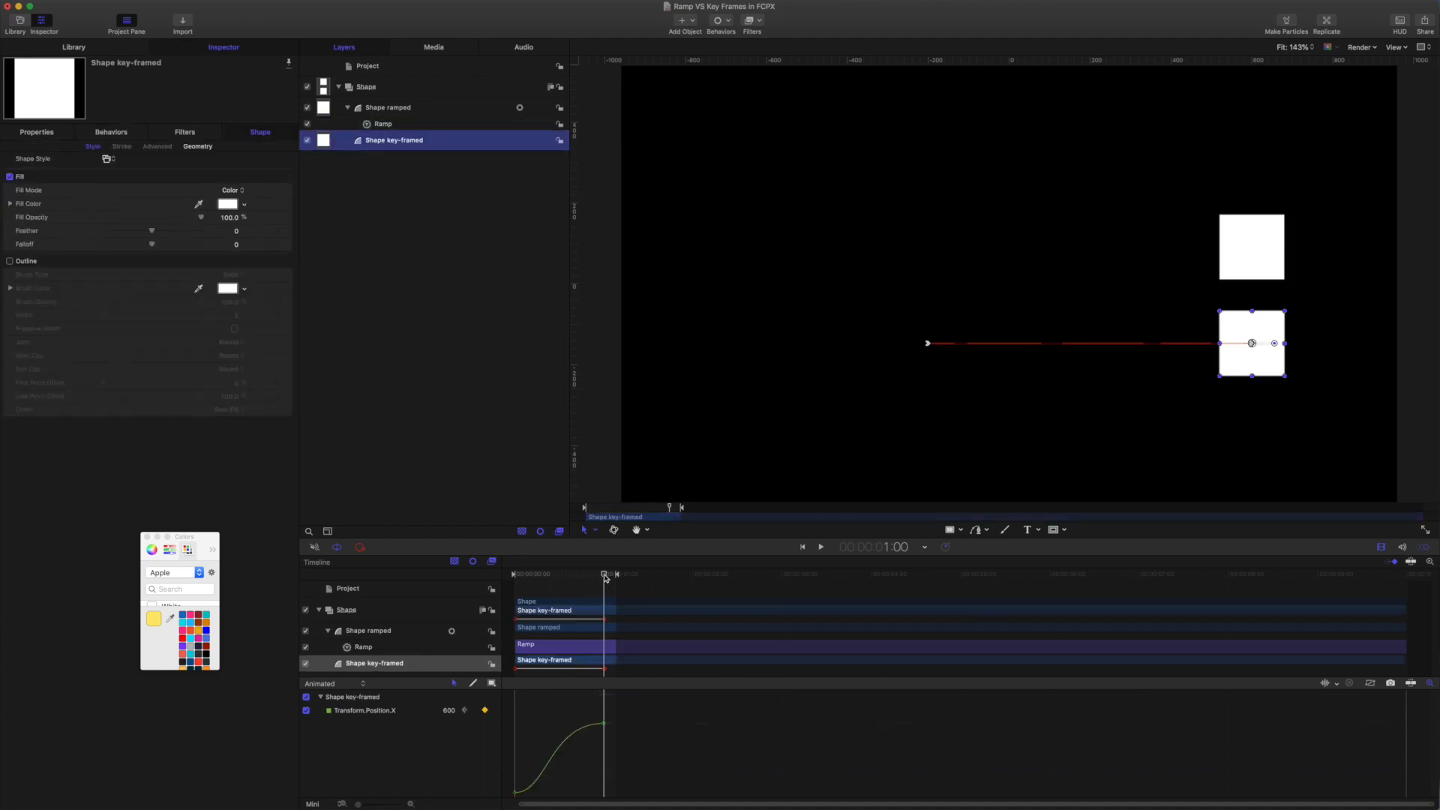
drag(604, 576, 430, 555)
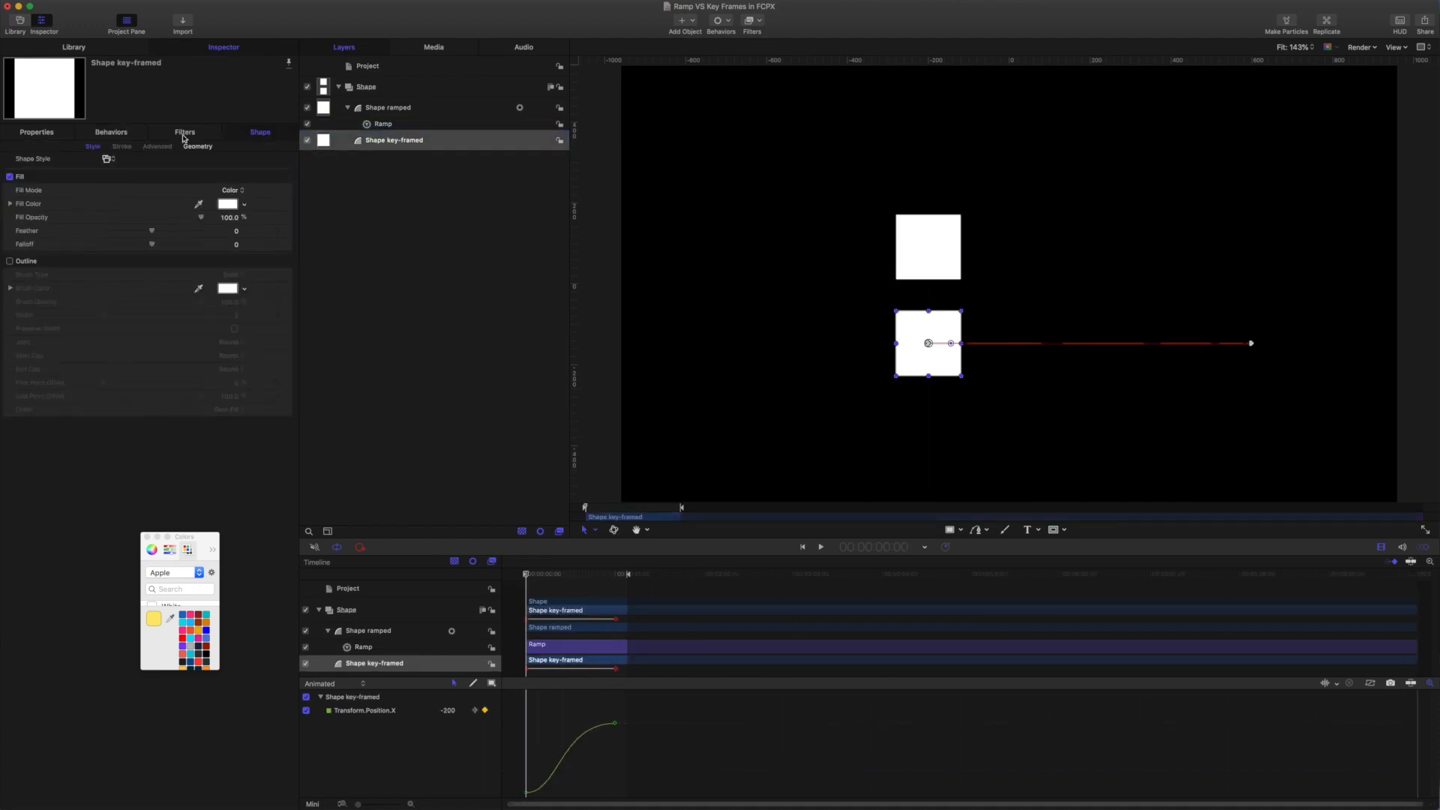
click(45, 133)
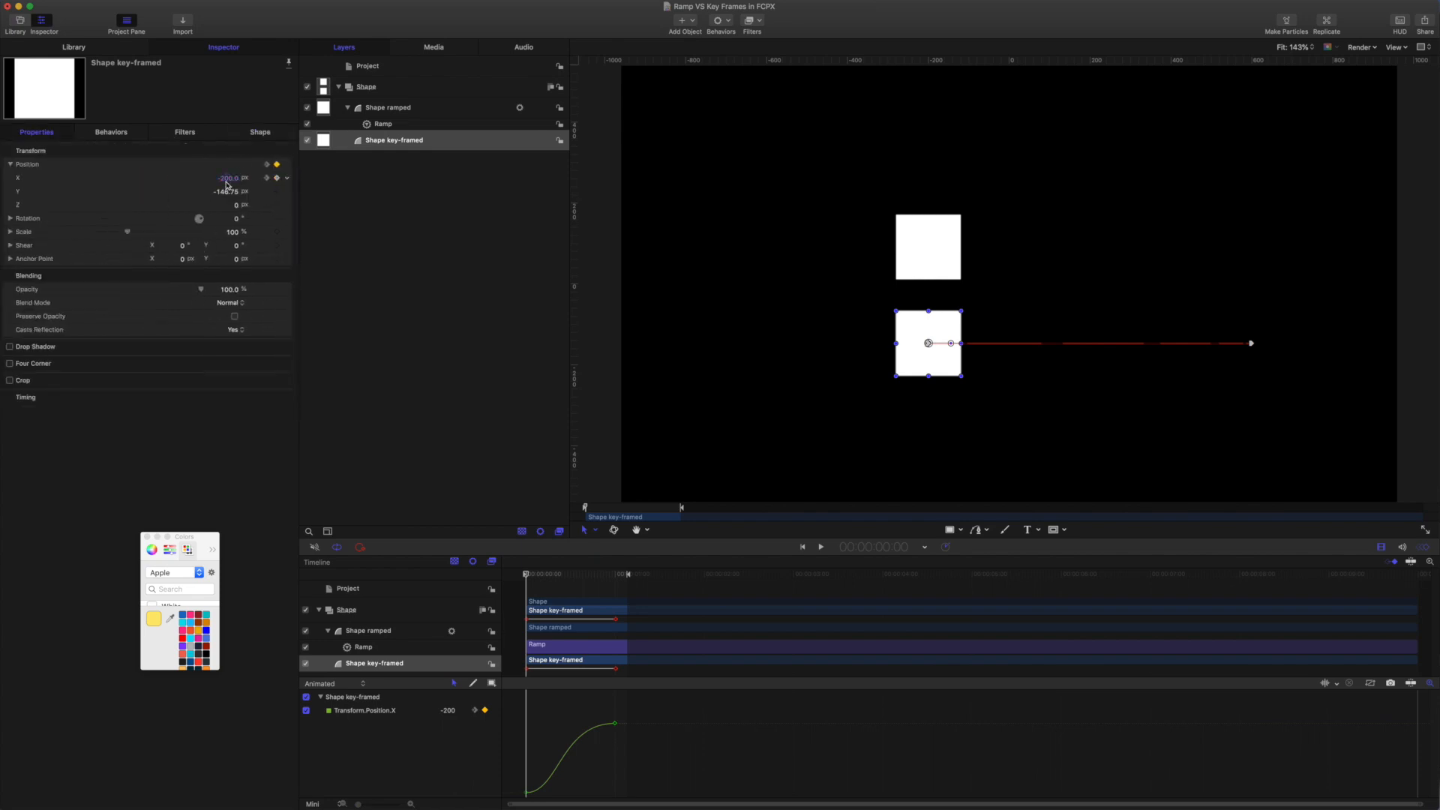
drag(529, 578, 465, 558)
key(space)
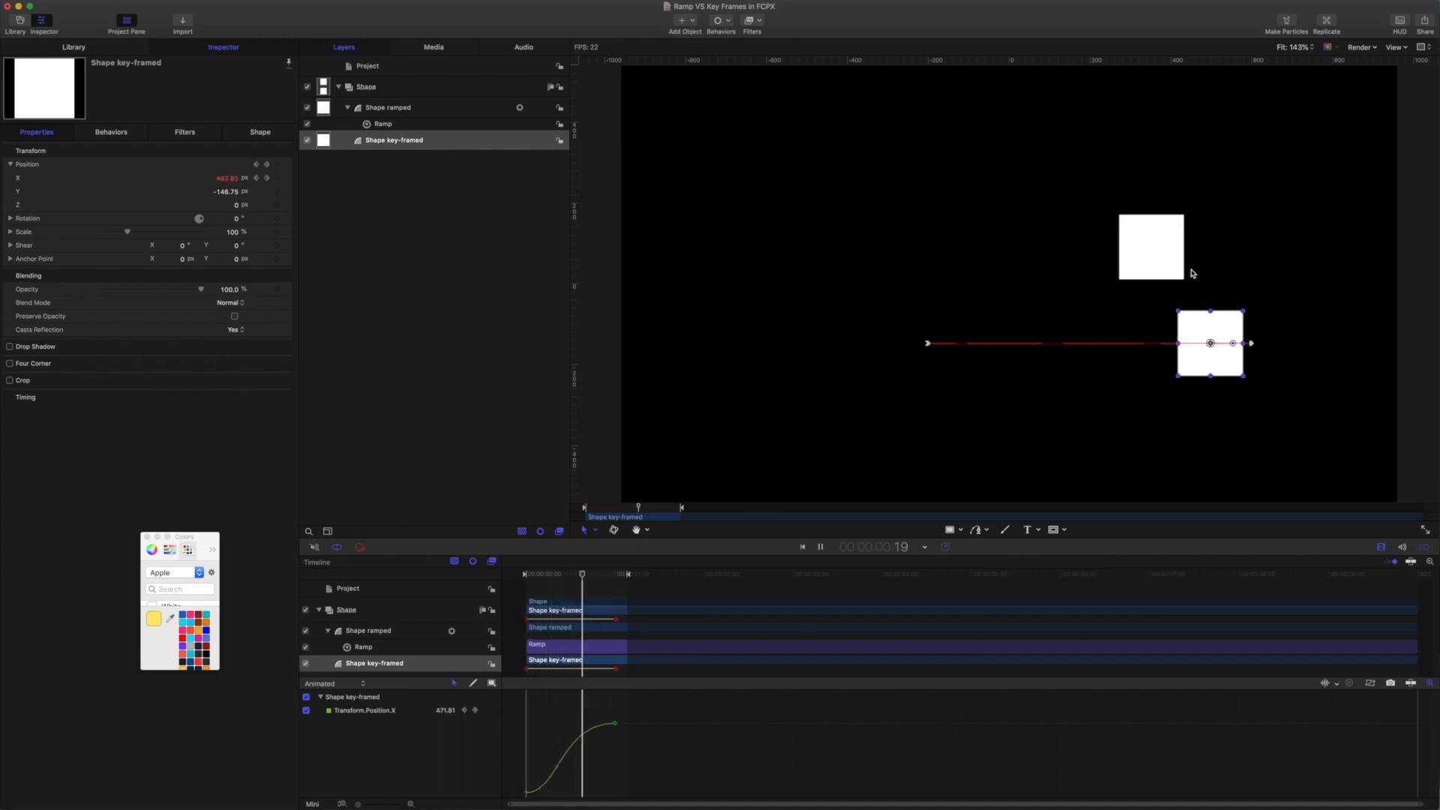
key(space)
Set the Ramp behavior's Curvature to 100% and play the animation from the start
click(382, 125)
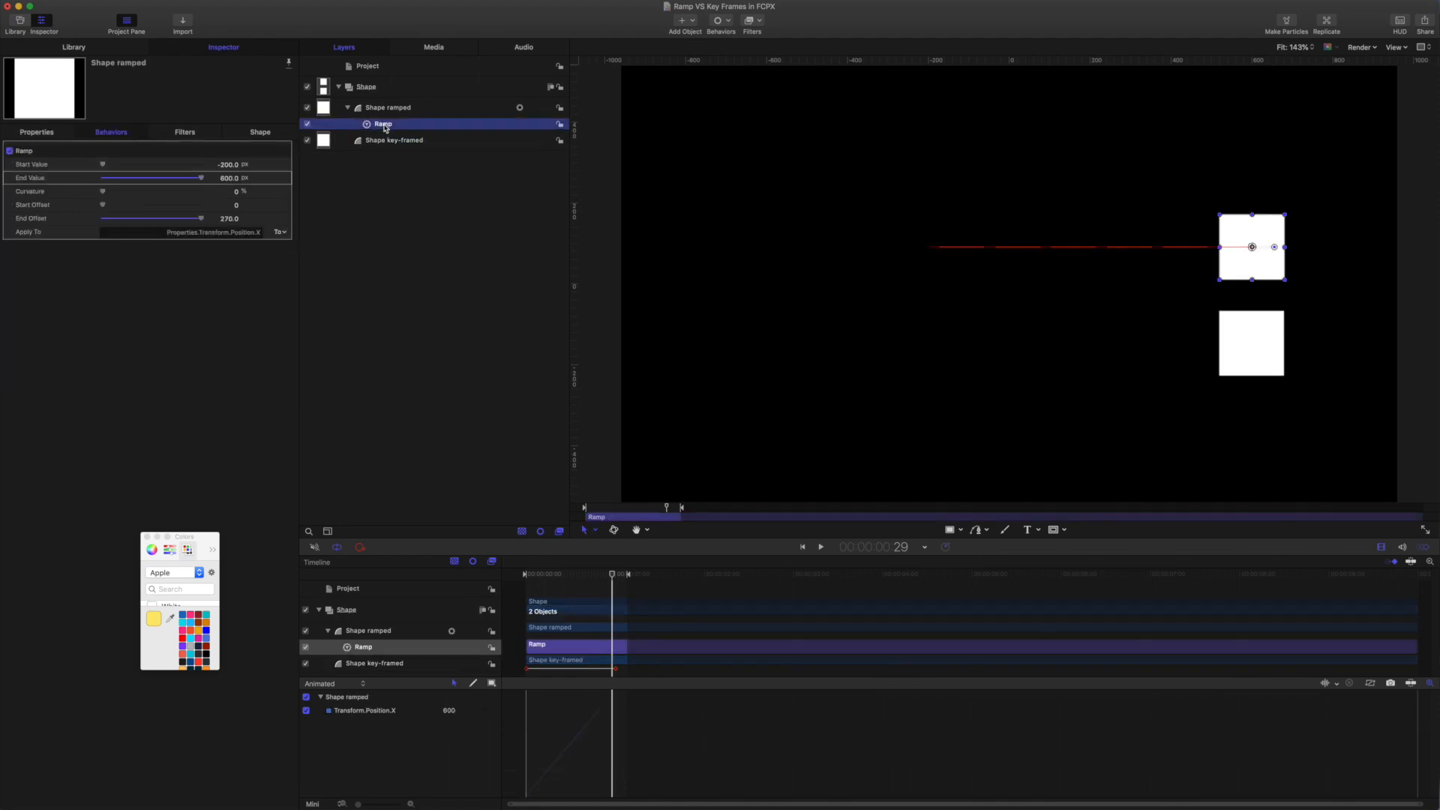
drag(103, 193, 204, 194)
drag(612, 575, 389, 561)
key(space)
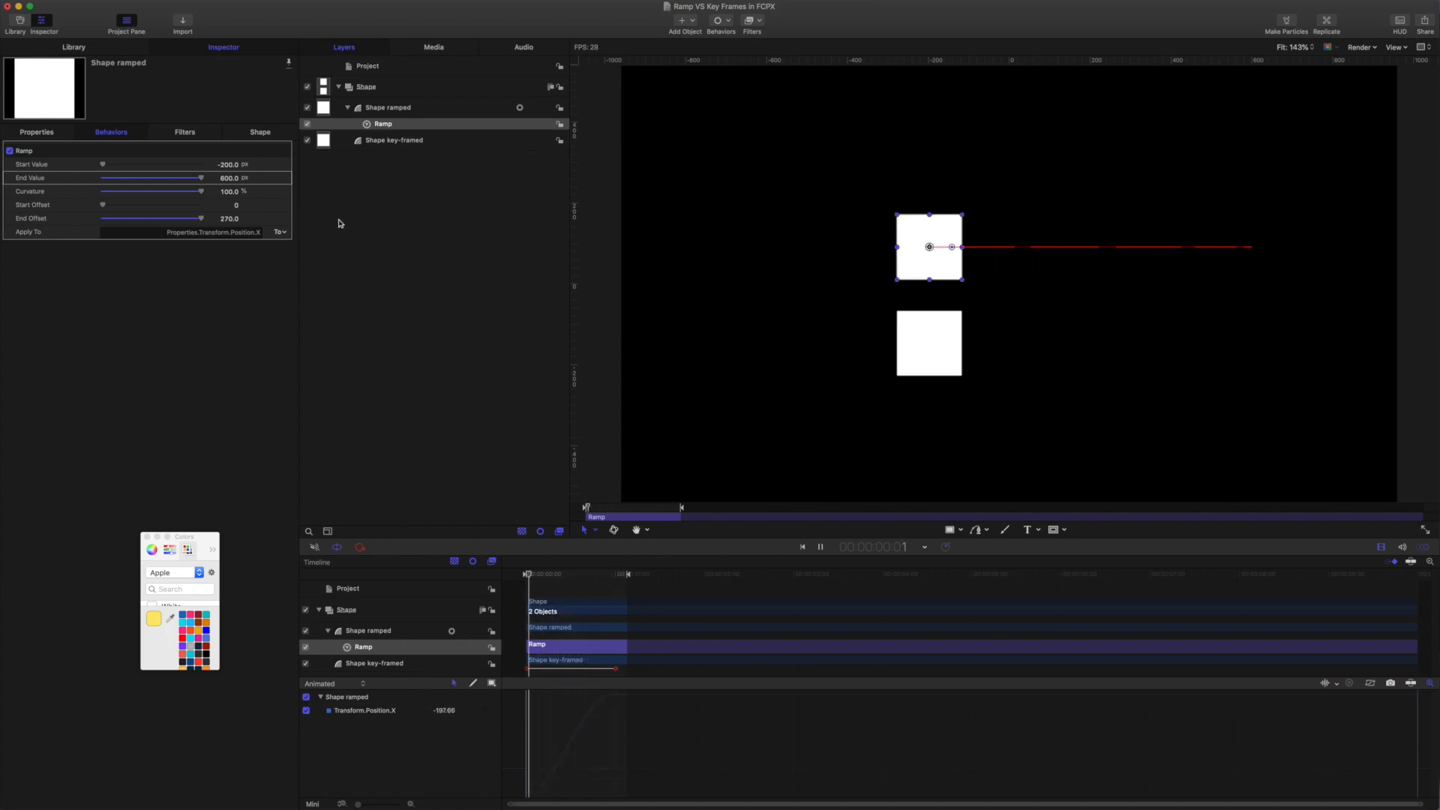
key(space)
Look at the rigging and publishing options of the Ramp's Curvature parameter without applying any
click(289, 194)
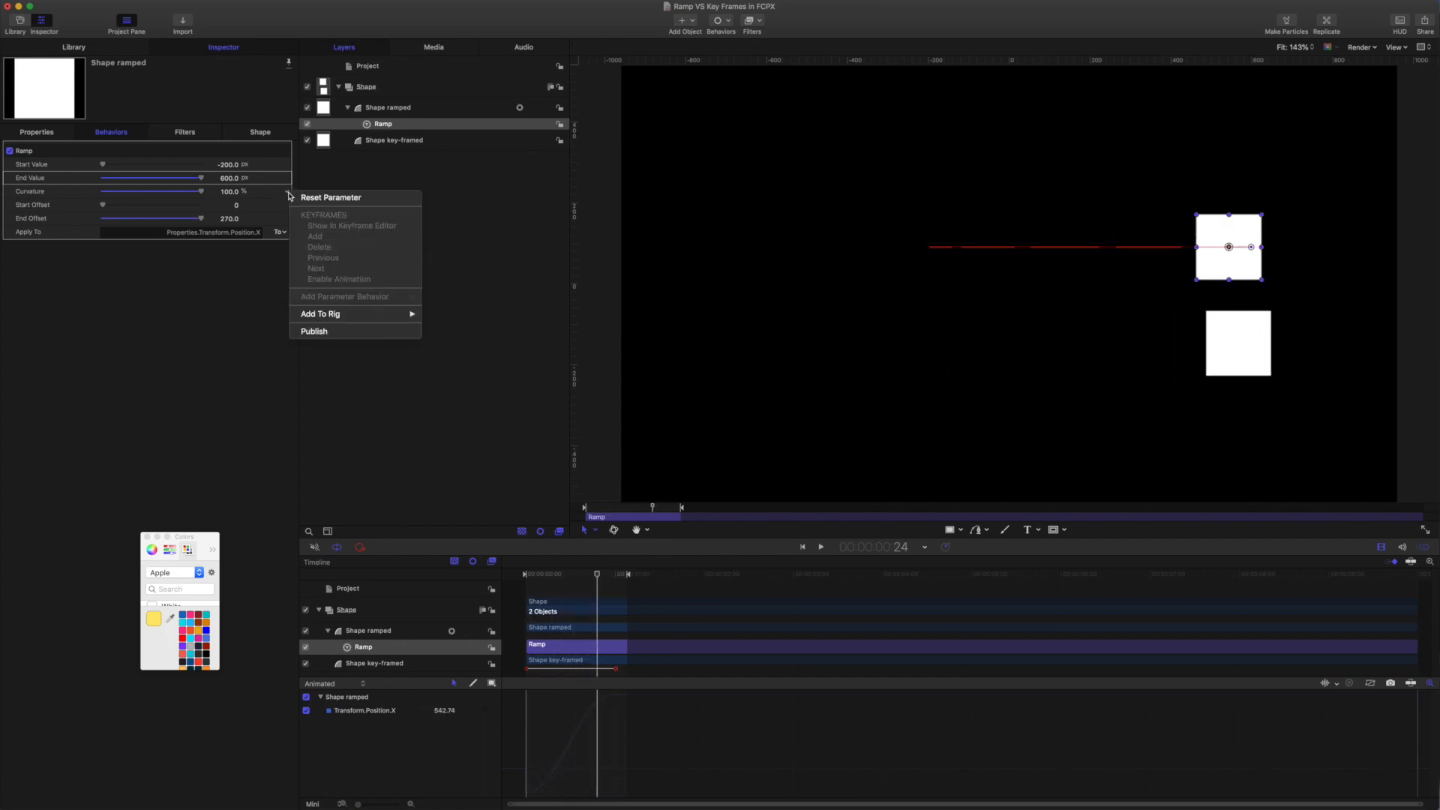
mouse_move(336, 318)
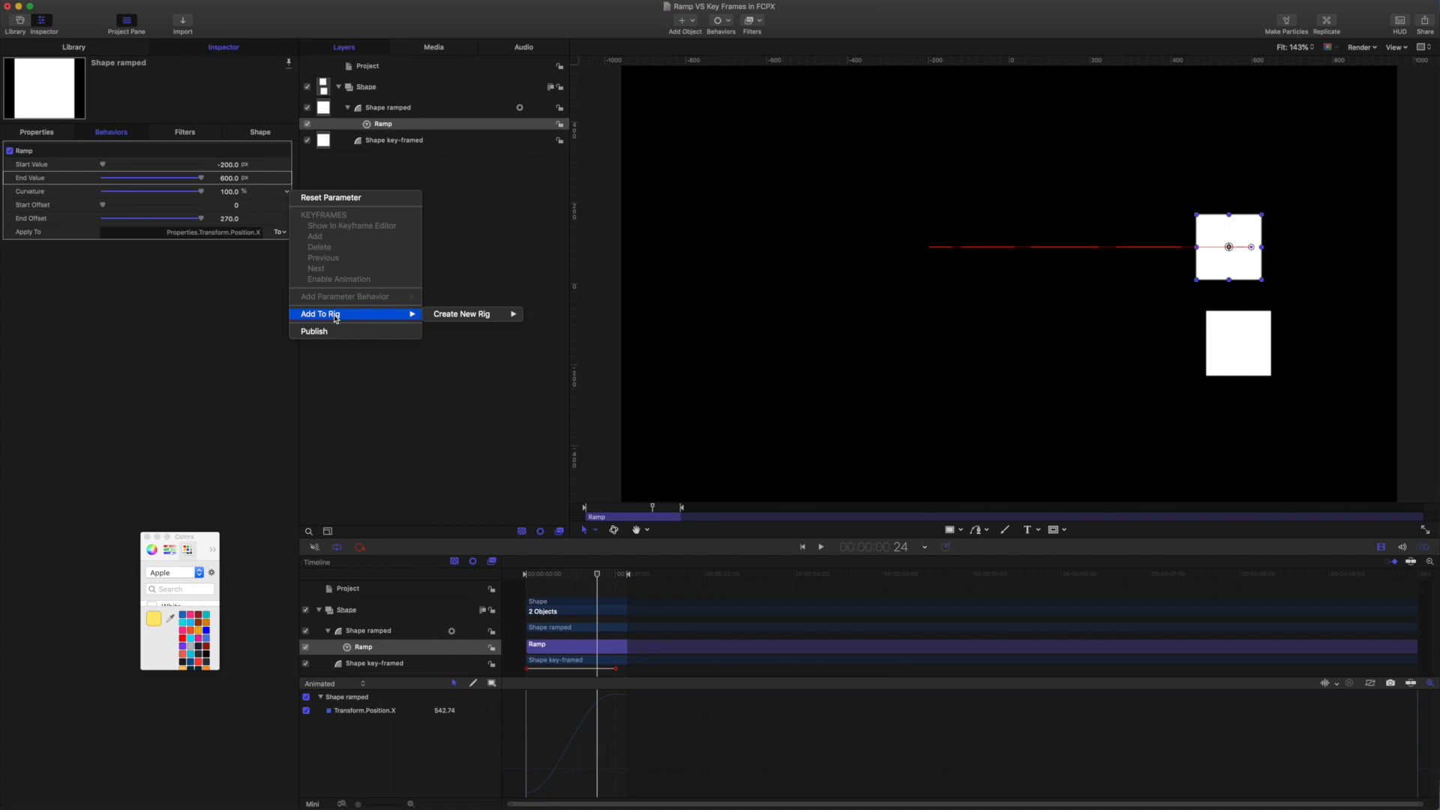
click(210, 300)
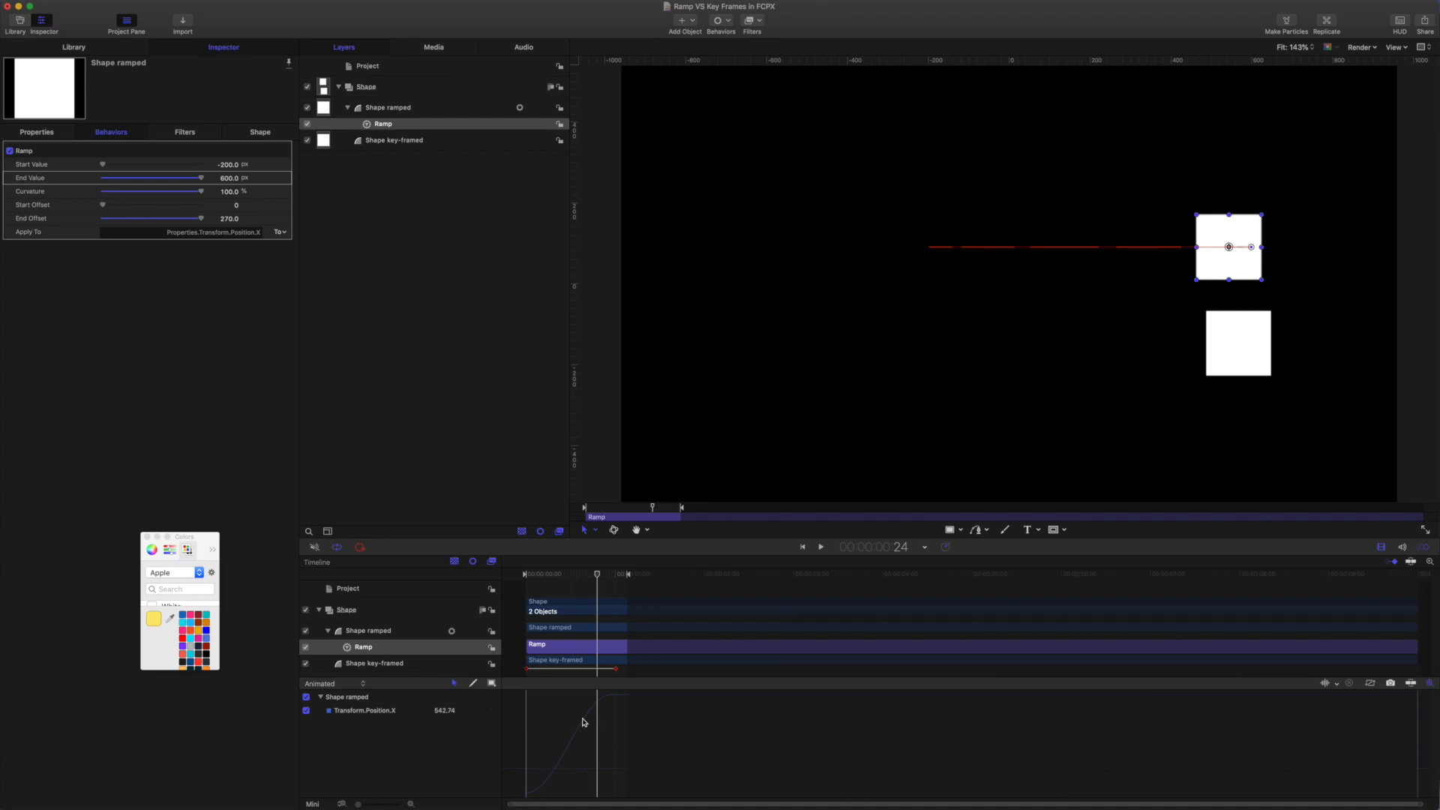
Scrub back to frame 13 and show the project's published Key Frame and Ramp parameters
drag(598, 577, 562, 573)
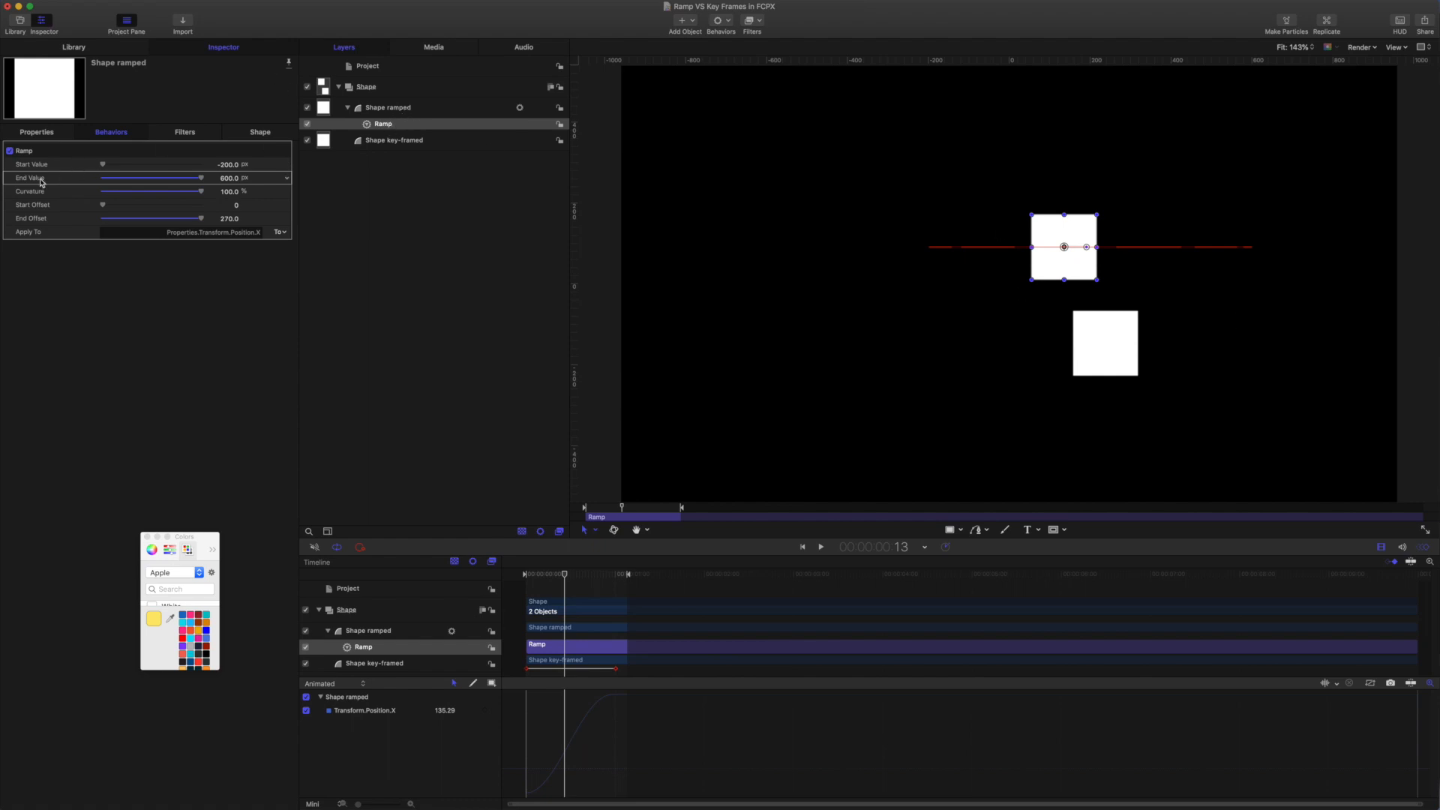
click(375, 69)
click(260, 133)
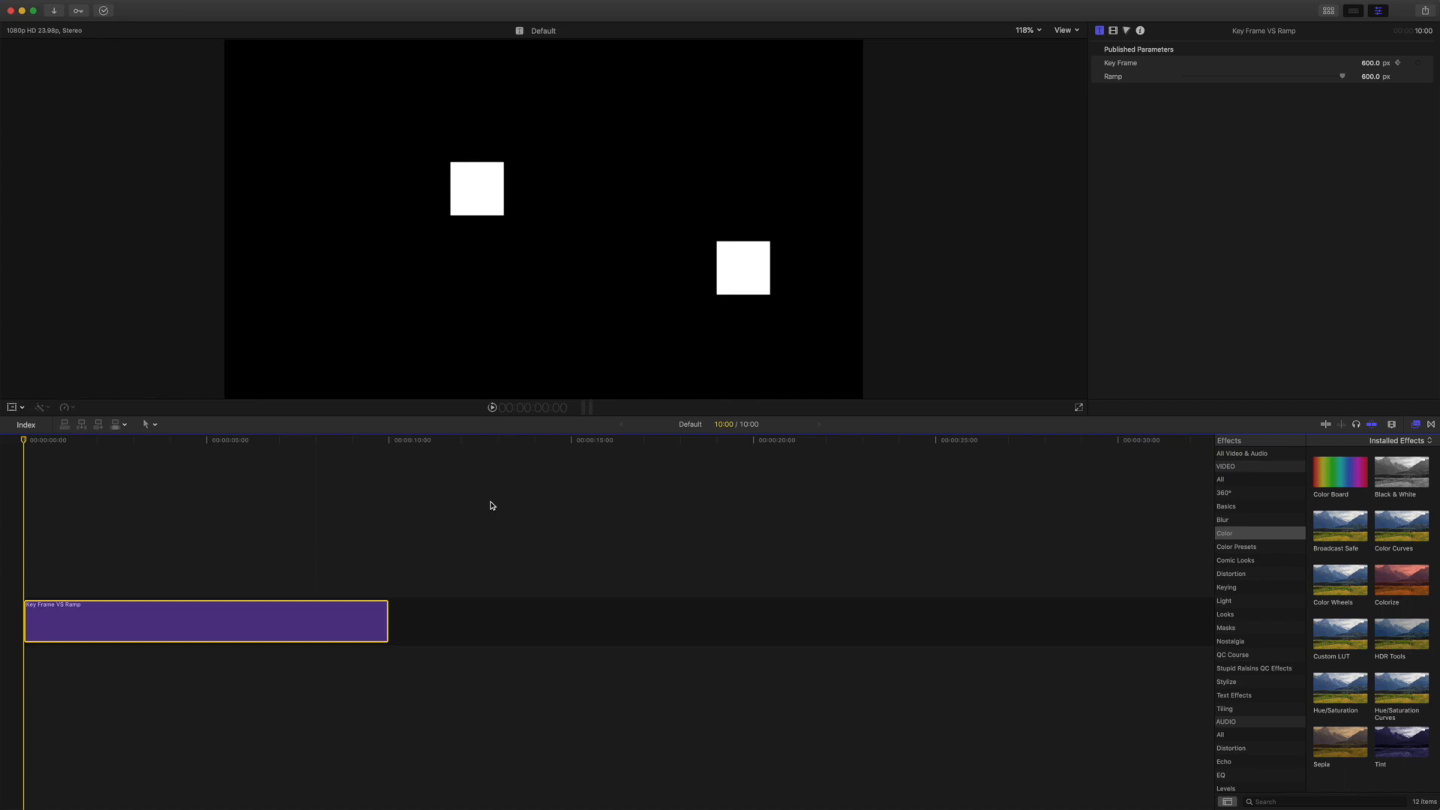
In Final Cut Pro, play the Key Frame VS Ramp clip, set Key Frame to 470.55 px at 3:00 and resume playback
key(space)
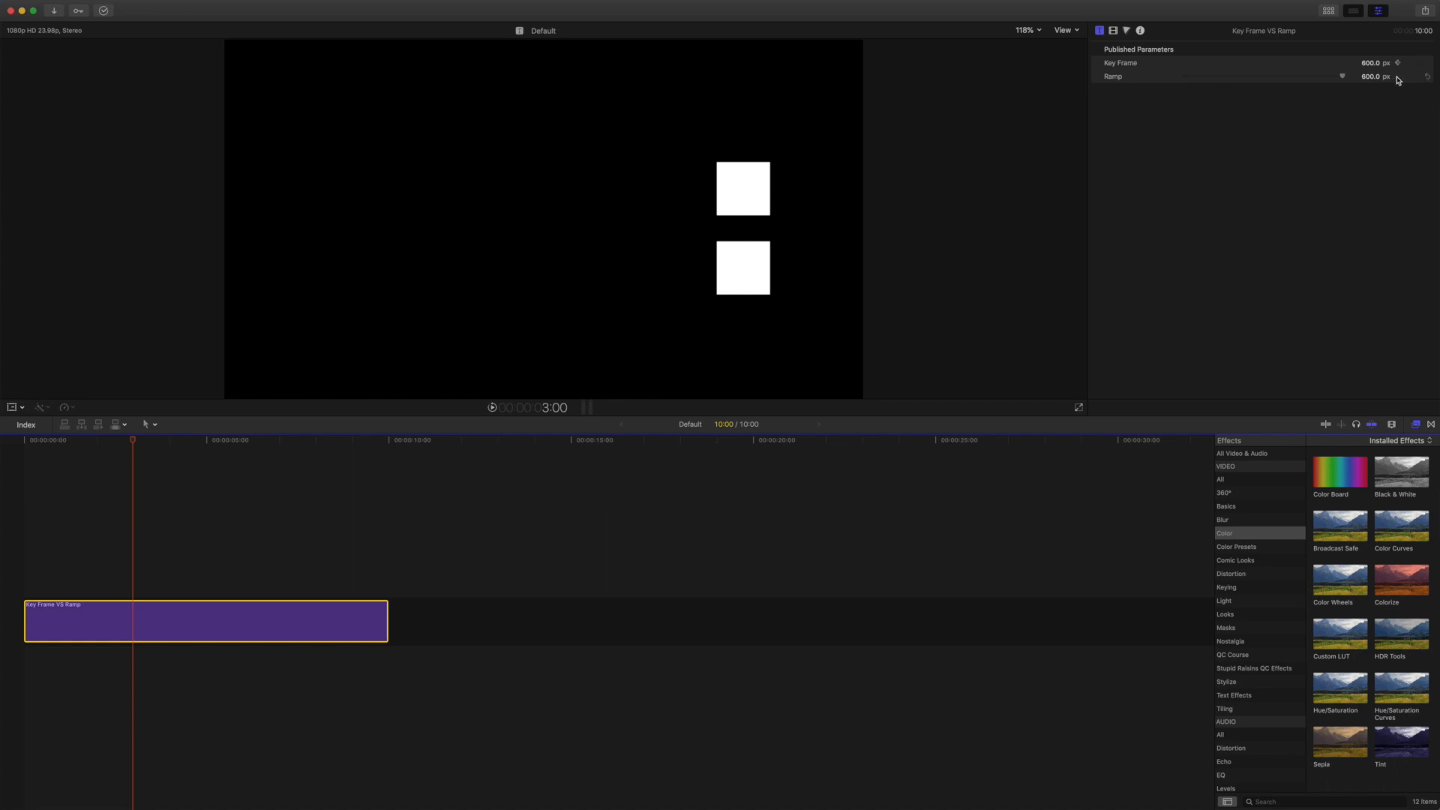
drag(1371, 66, 911, 302)
key(space)
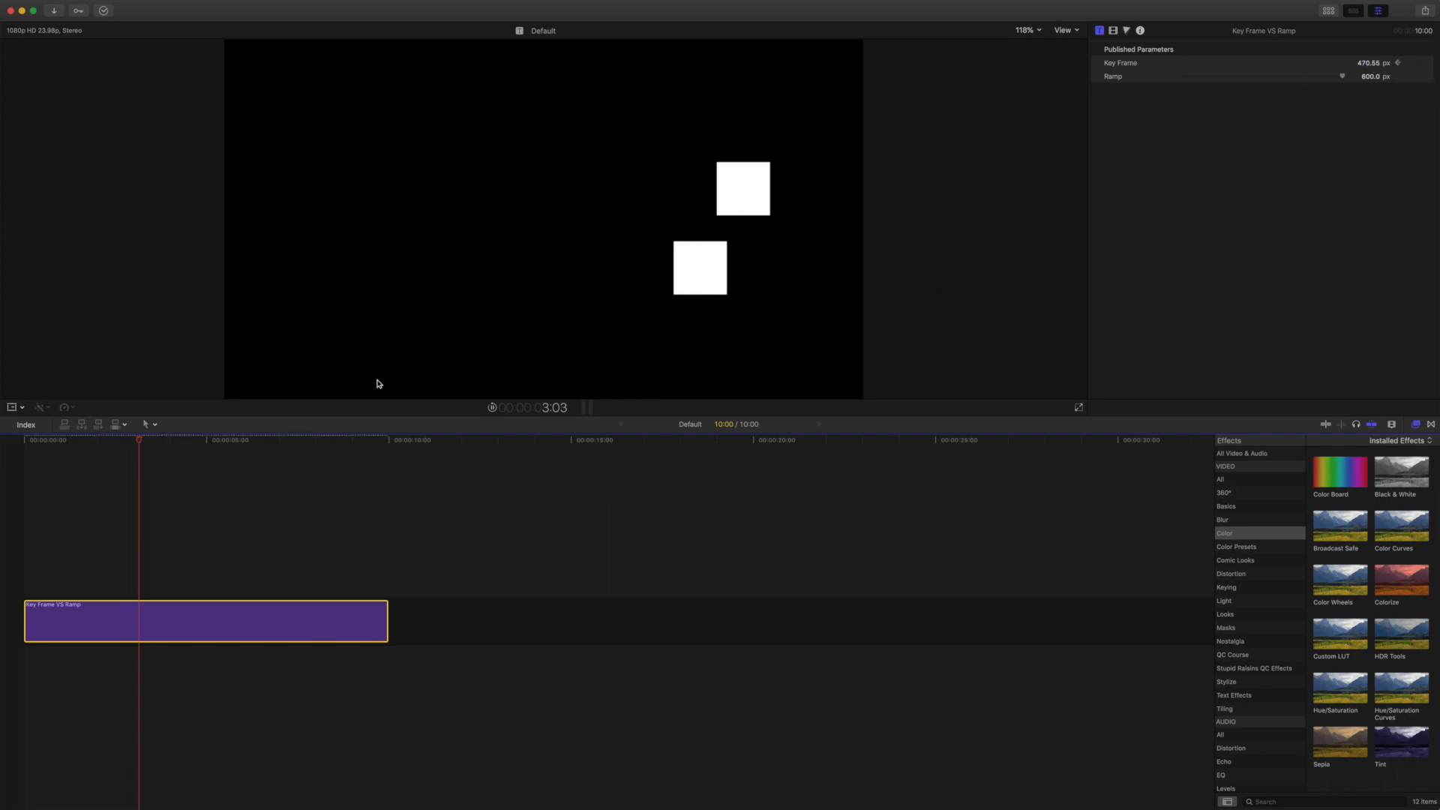
key(space)
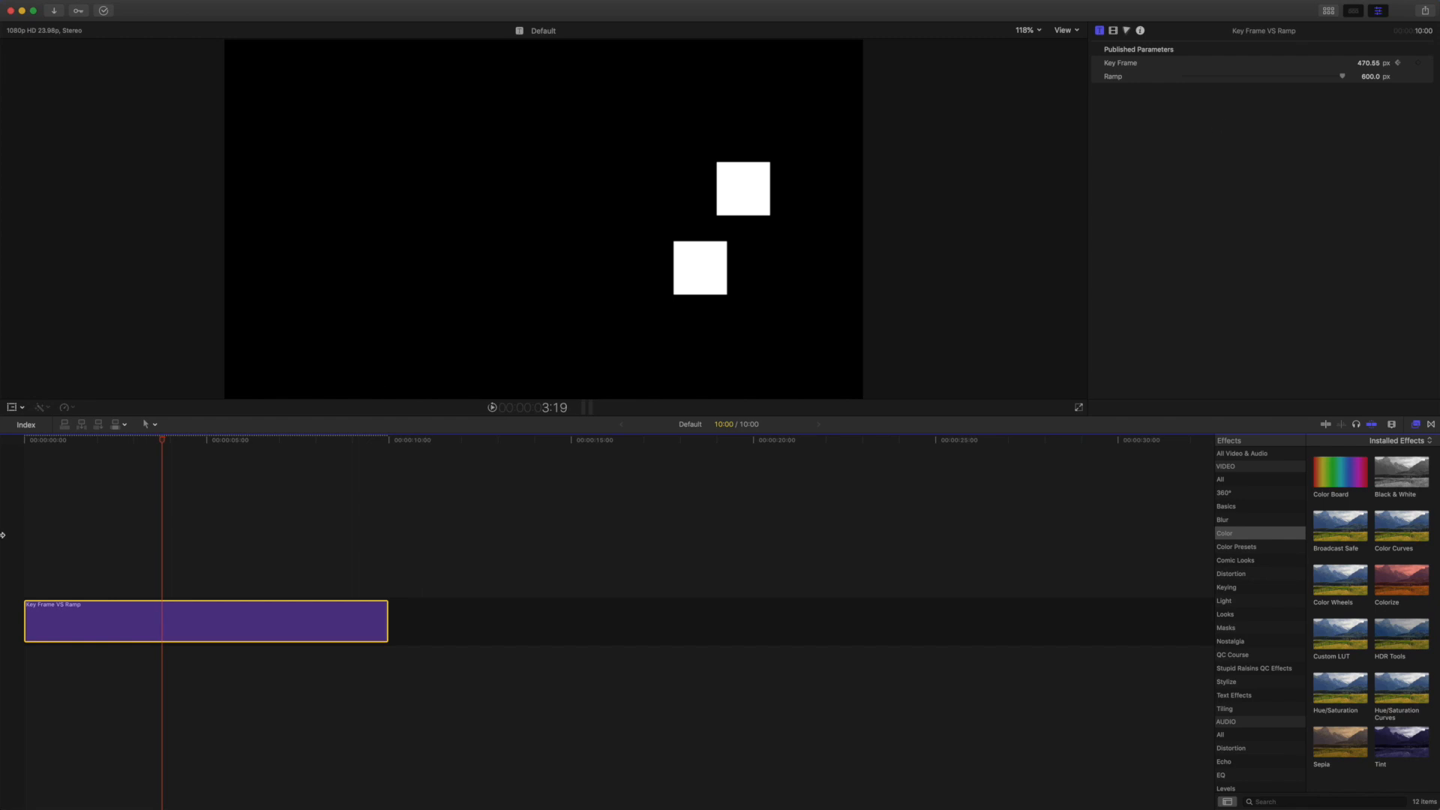
Lower the clip's Key Frame value at 1:03 and play the clip from the start
drag(161, 441, 66, 441)
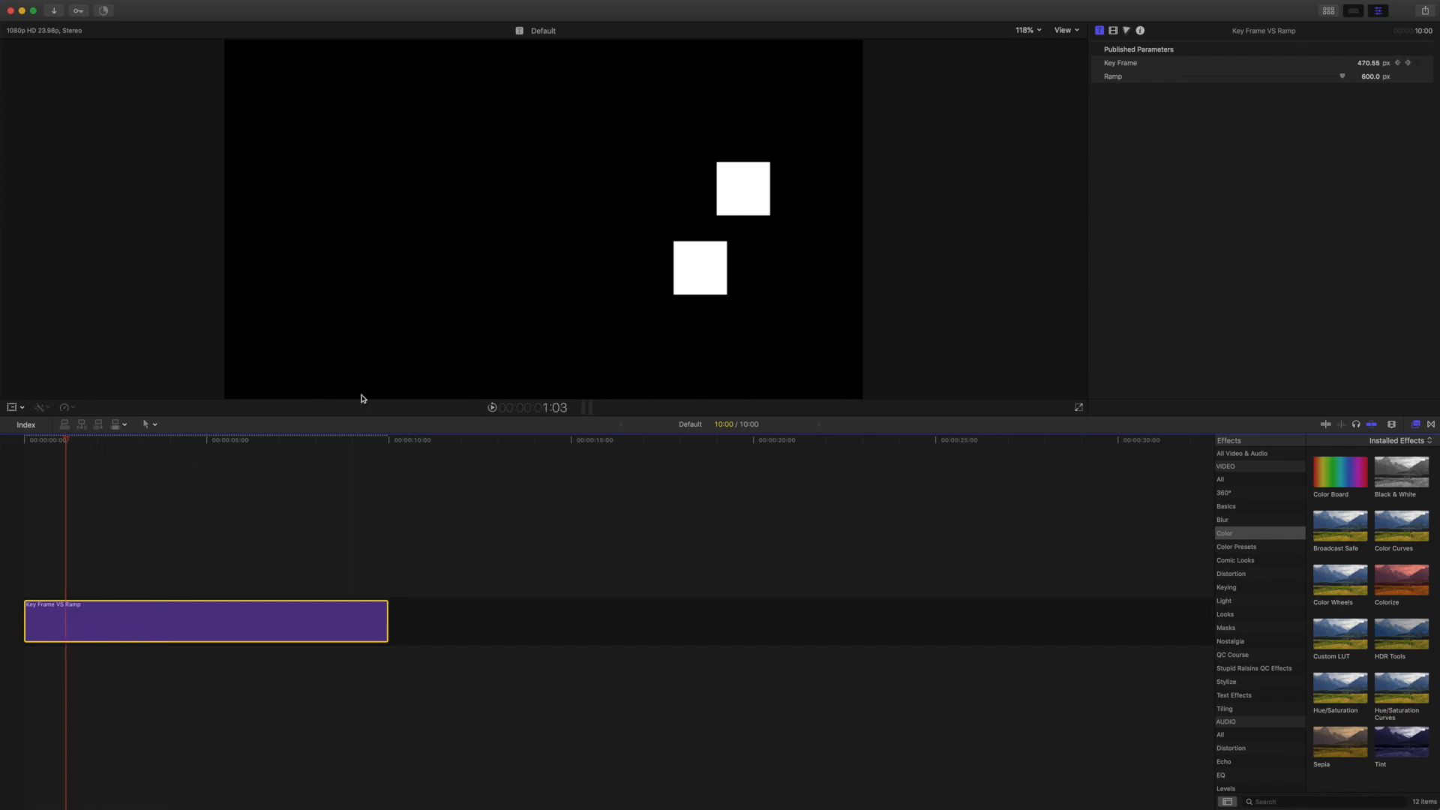
drag(1370, 63, 601, 295)
drag(65, 441, 3, 440)
key(space)
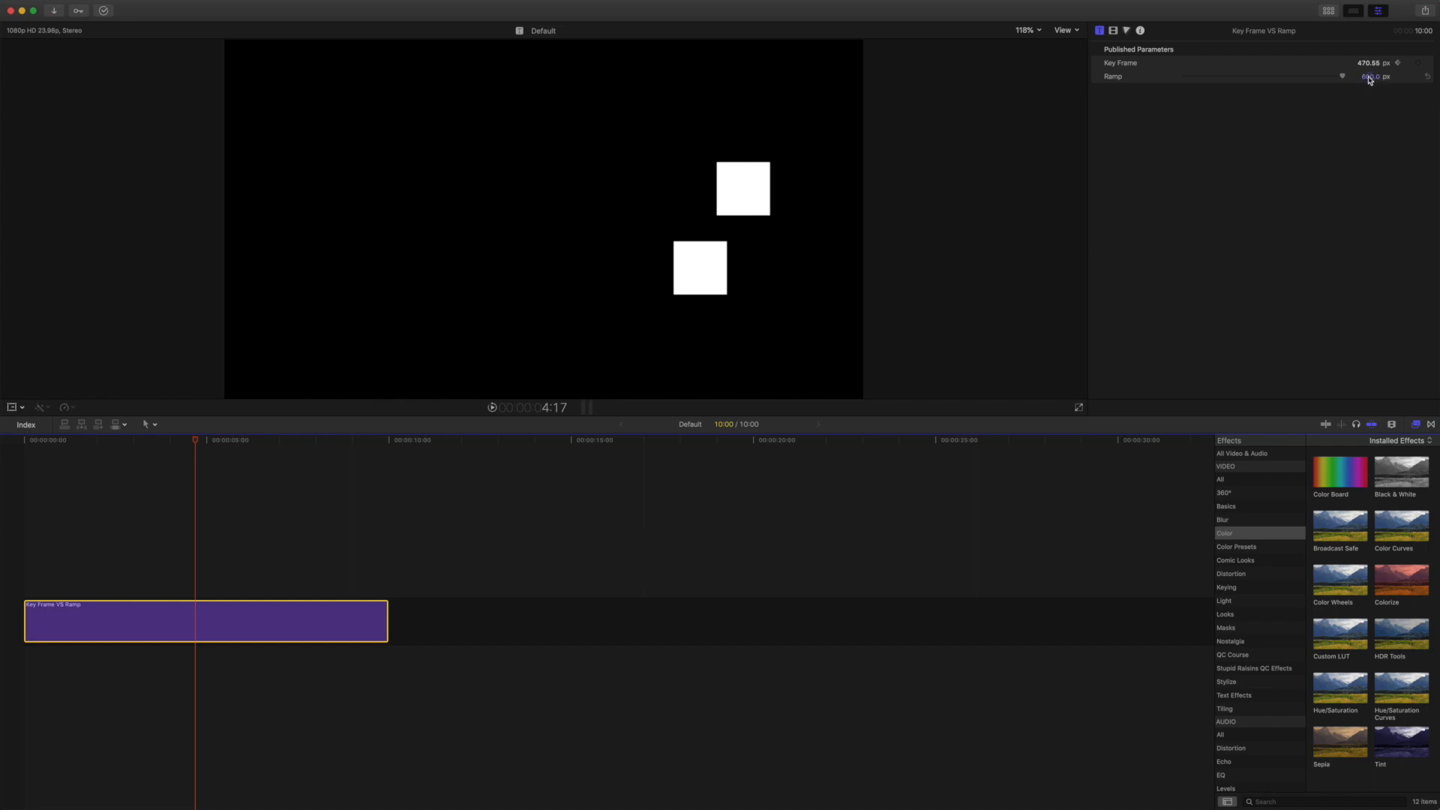
Set the clip's Ramp value to 804.8 px near 1:03 and play the clip from the start
drag(191, 441, 65, 441)
mouse_move(1377, 78)
mouse_down()
mouse_move(1343, 78)
mouse_move(1392, 78)
mouse_up()
key(Home)
key(space)
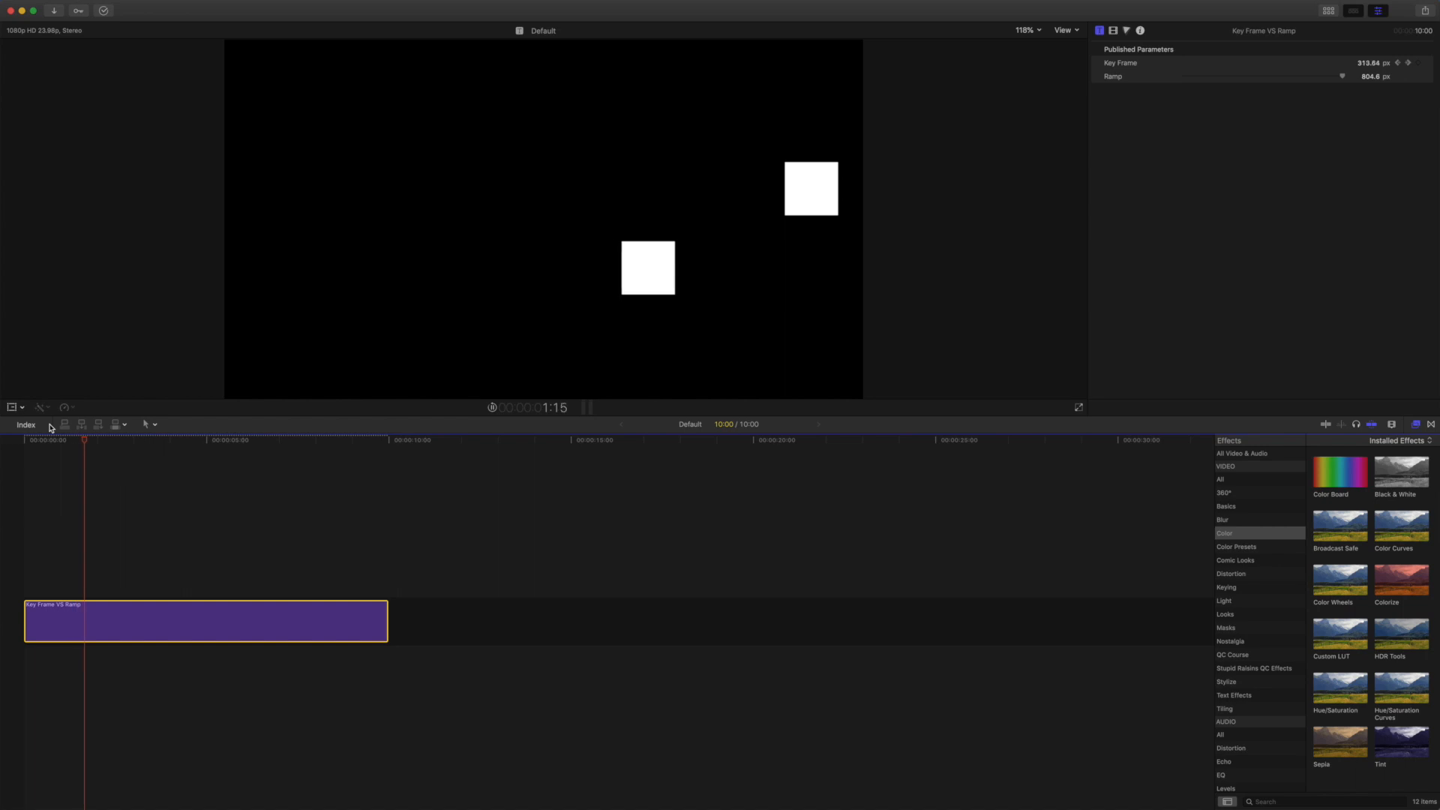
key(space)
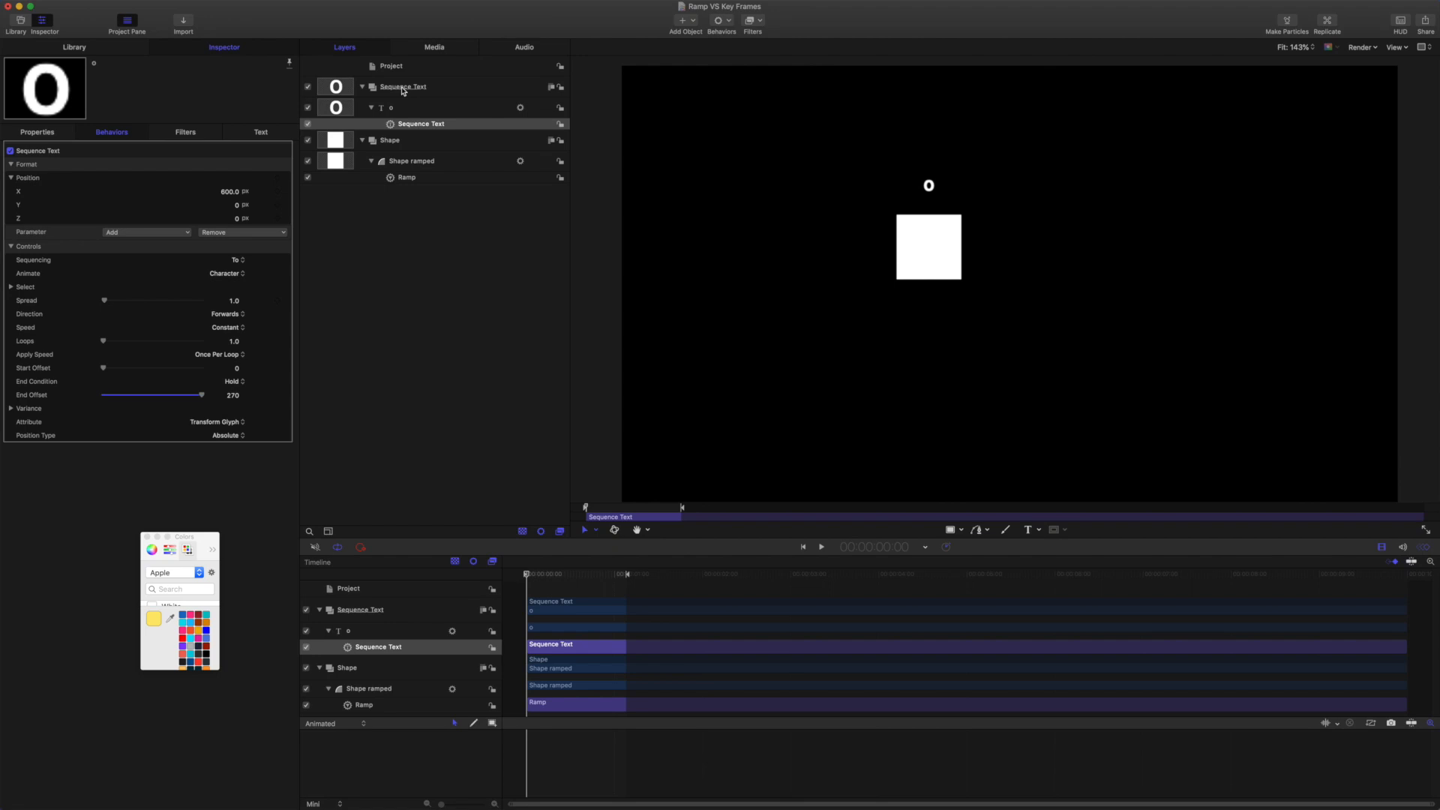
In Motion, inspect the text layer and its Sequence Text behavior, scrub to the project's end, and return to frame 21
click(398, 111)
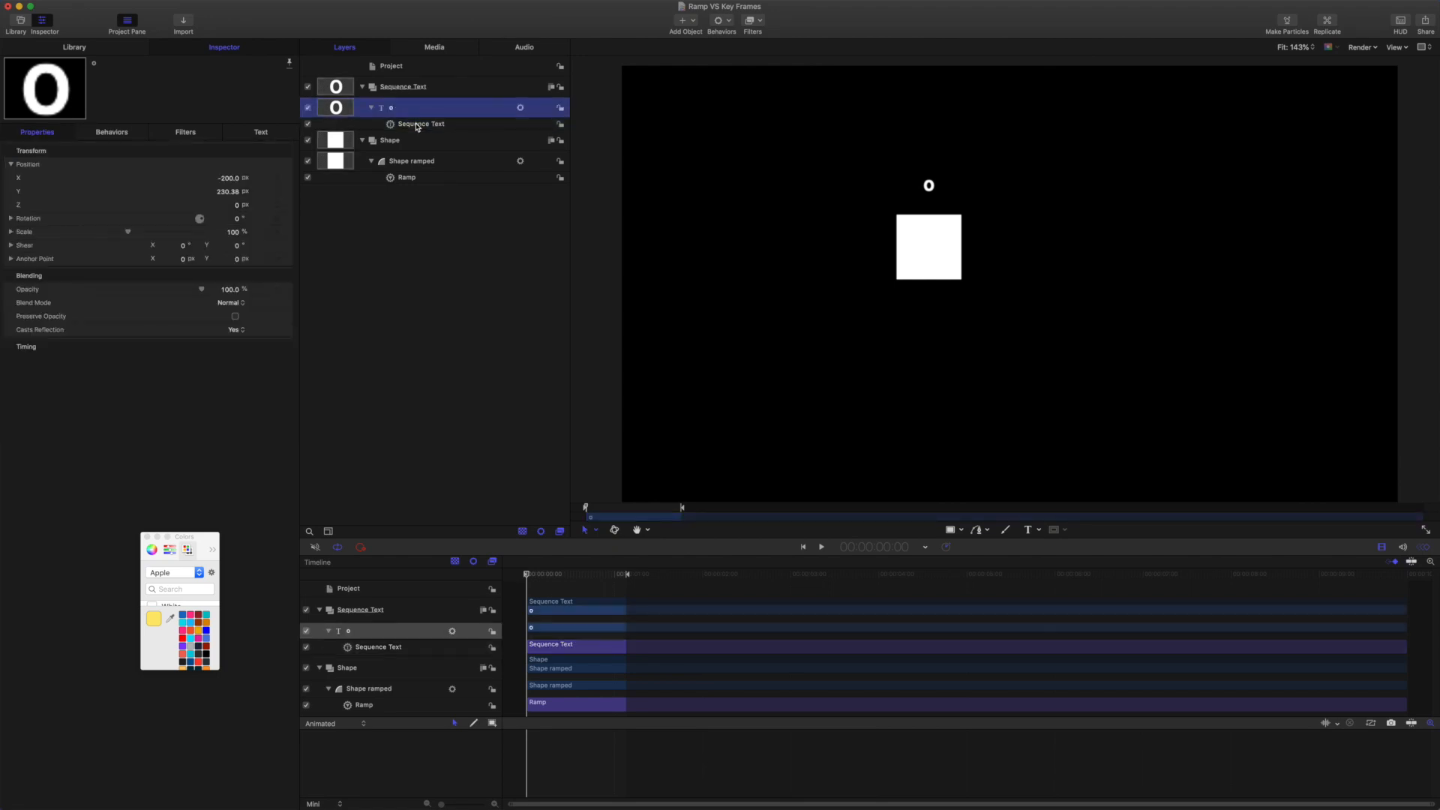
click(417, 125)
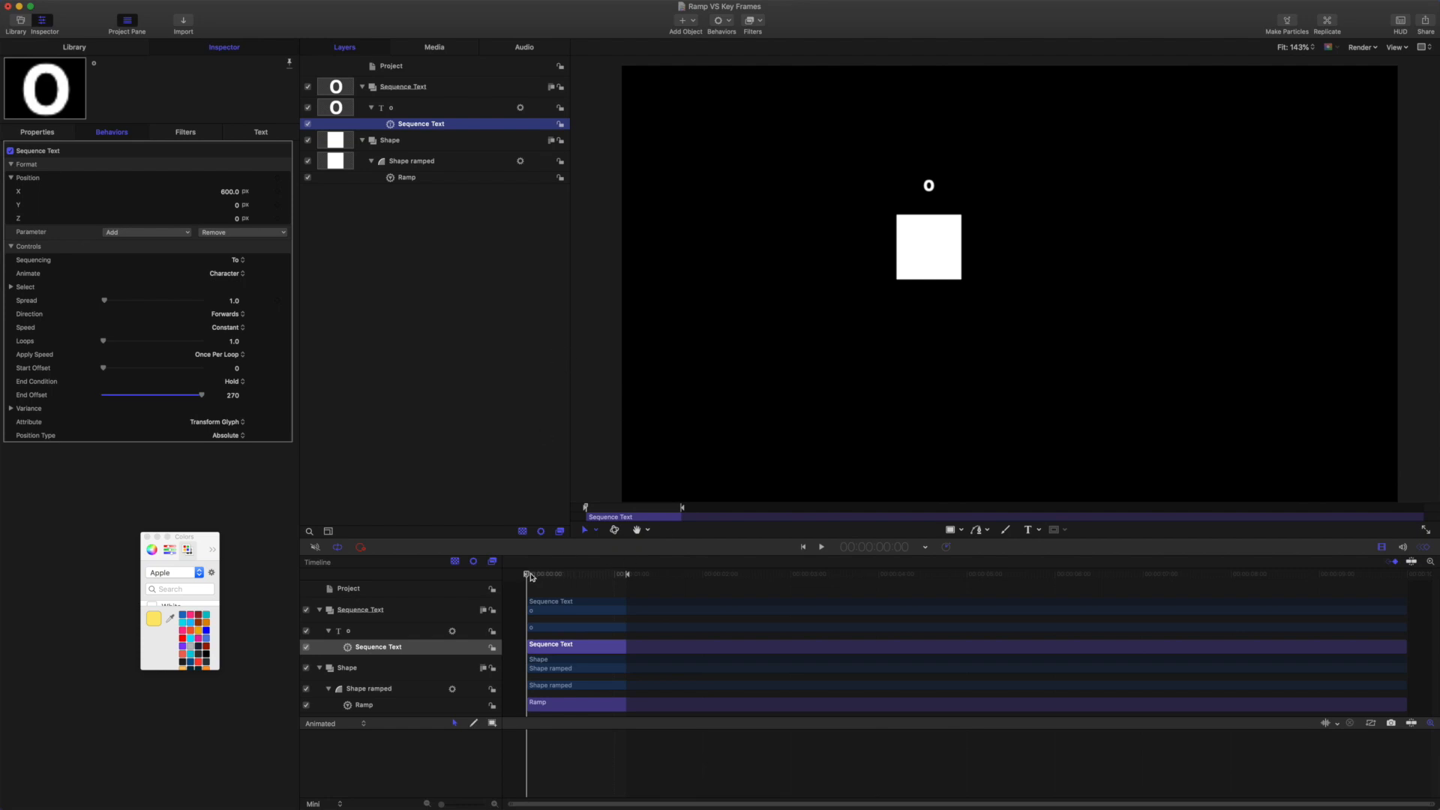
drag(527, 576, 1437, 626)
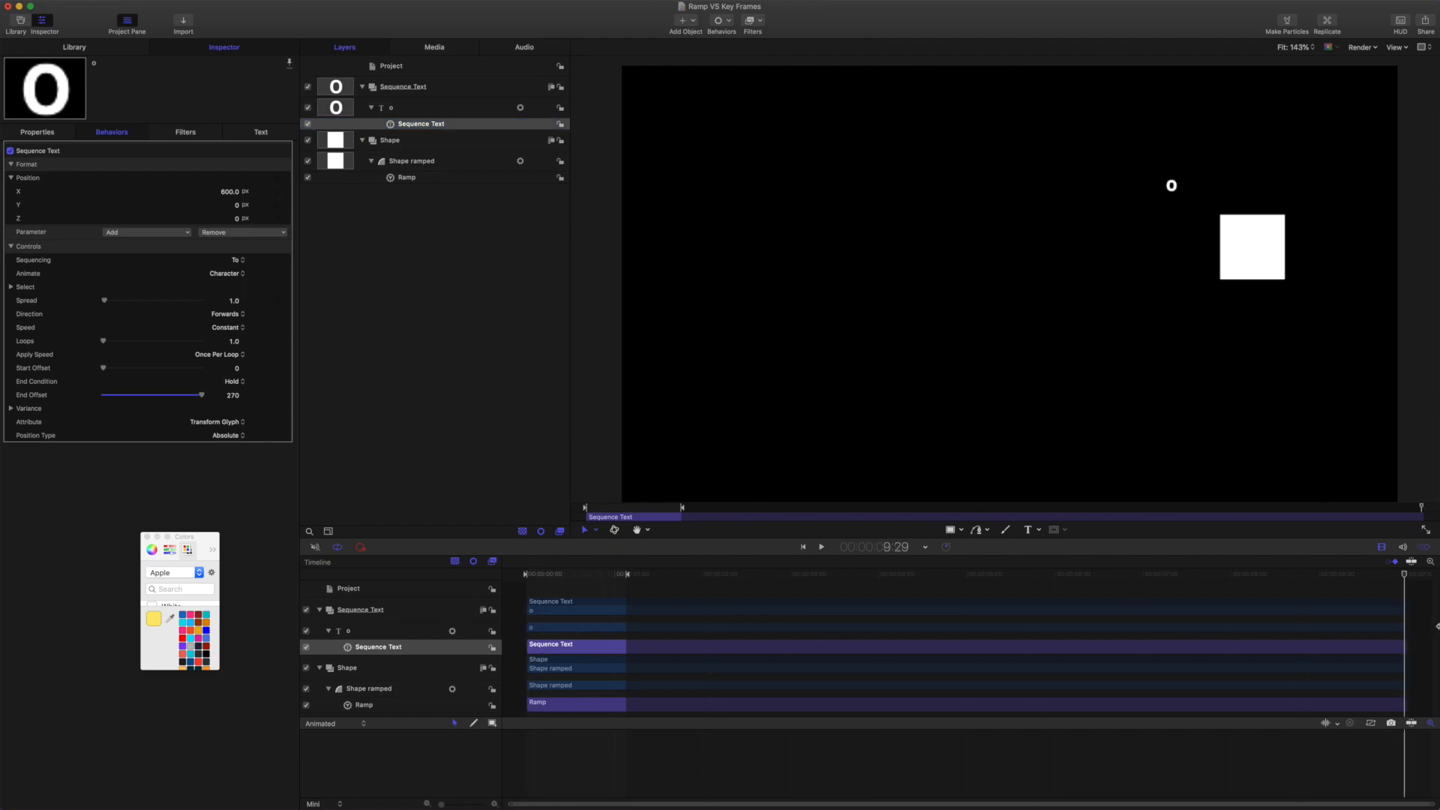
mouse_move(1437, 626)
mouse_down()
mouse_move(379, 539)
mouse_move(1437, 624)
mouse_up()
drag(1437, 624, 588, 578)
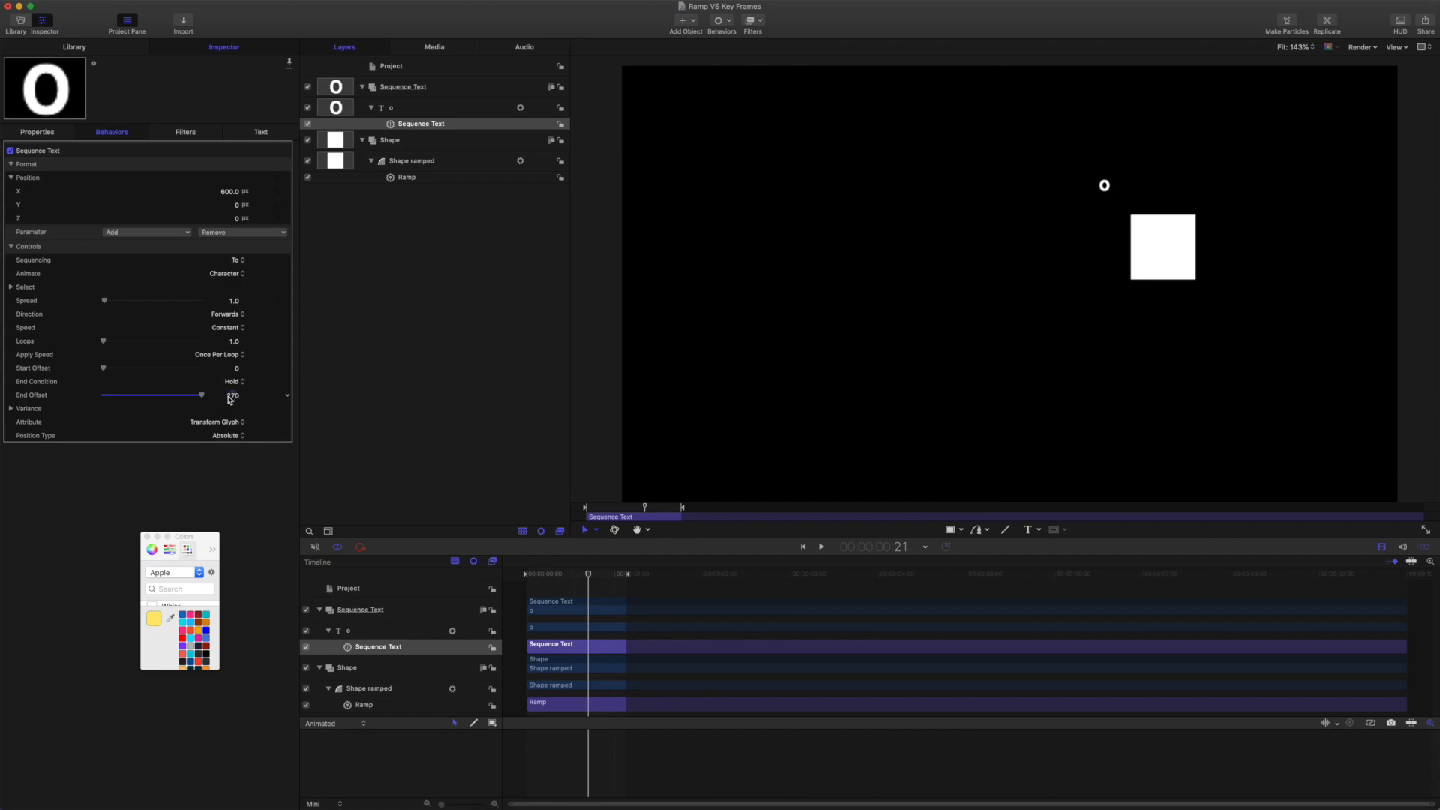
Play the project from the start, trying Ease In, Ease Out and Decelerate as the Sequence Text behavior's Speed, and stop playback
drag(590, 575, 411, 551)
key(space)
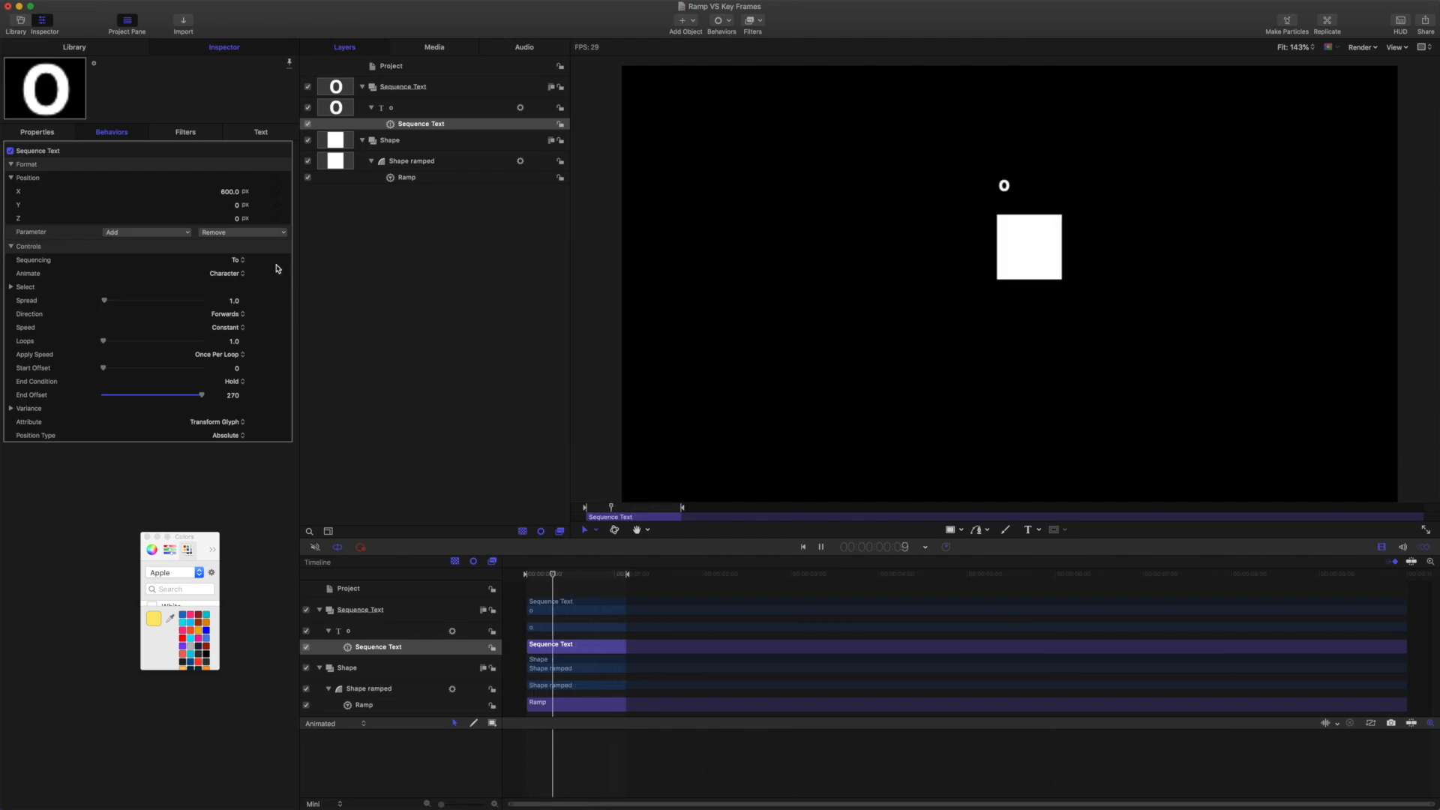
click(228, 327)
click(227, 340)
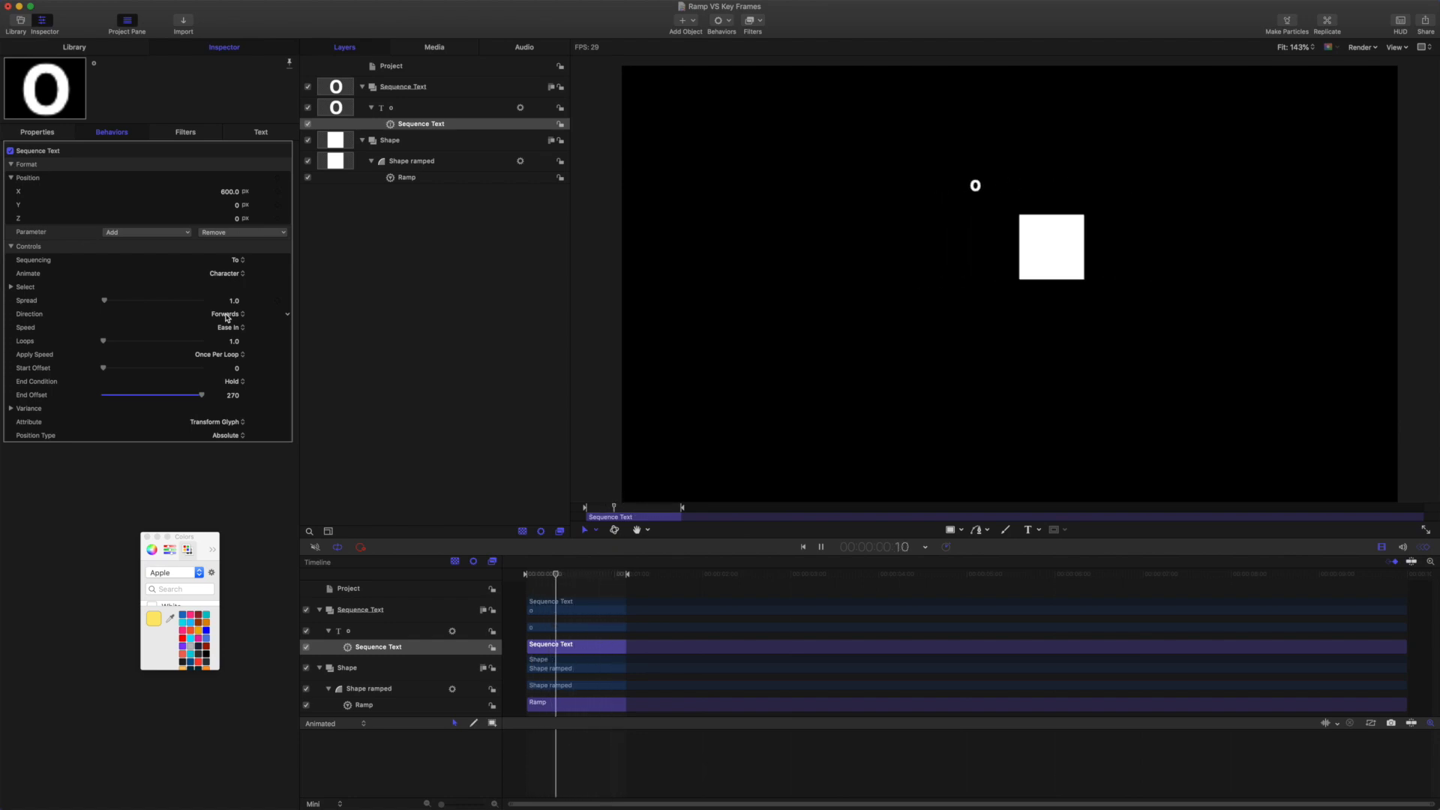
click(229, 328)
click(229, 338)
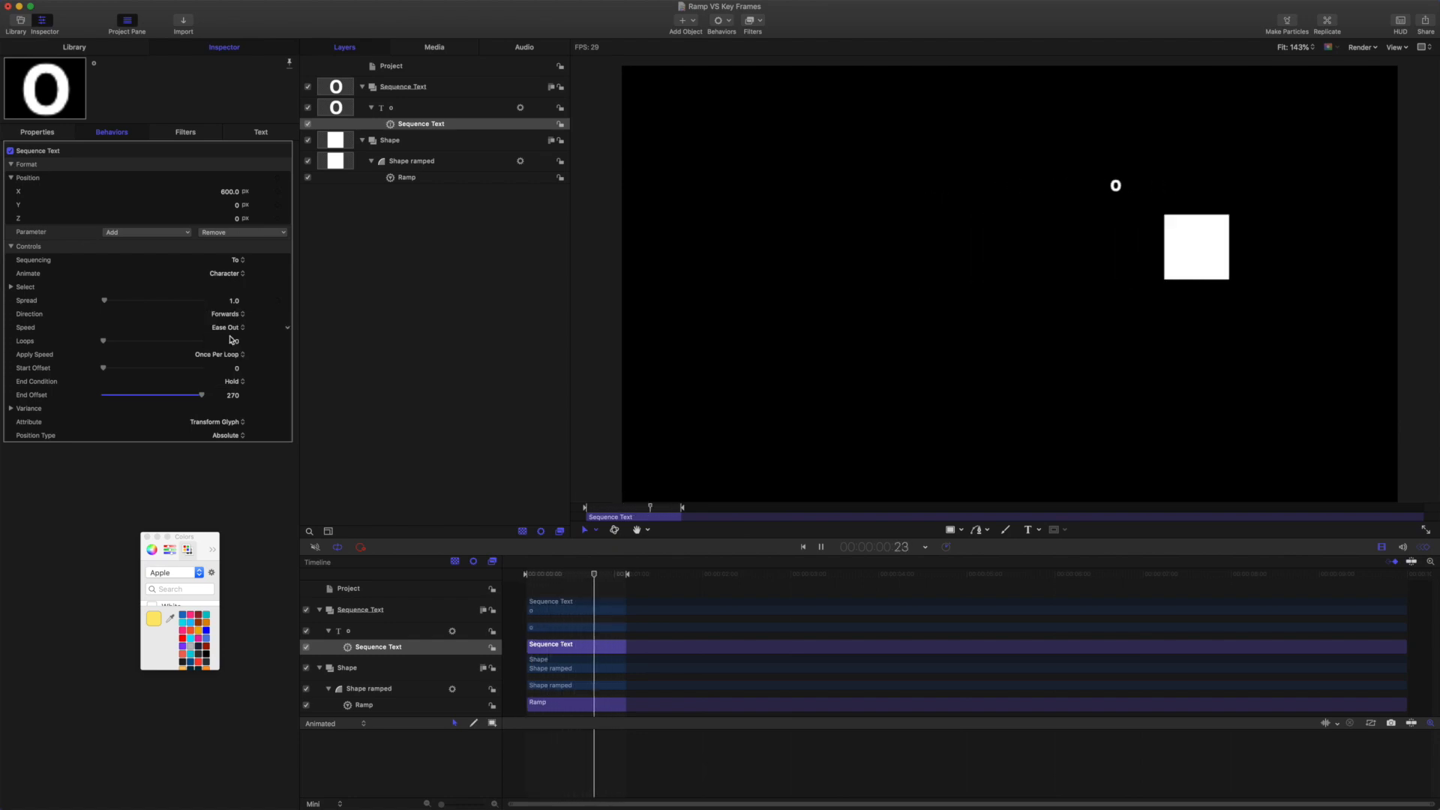
click(231, 329)
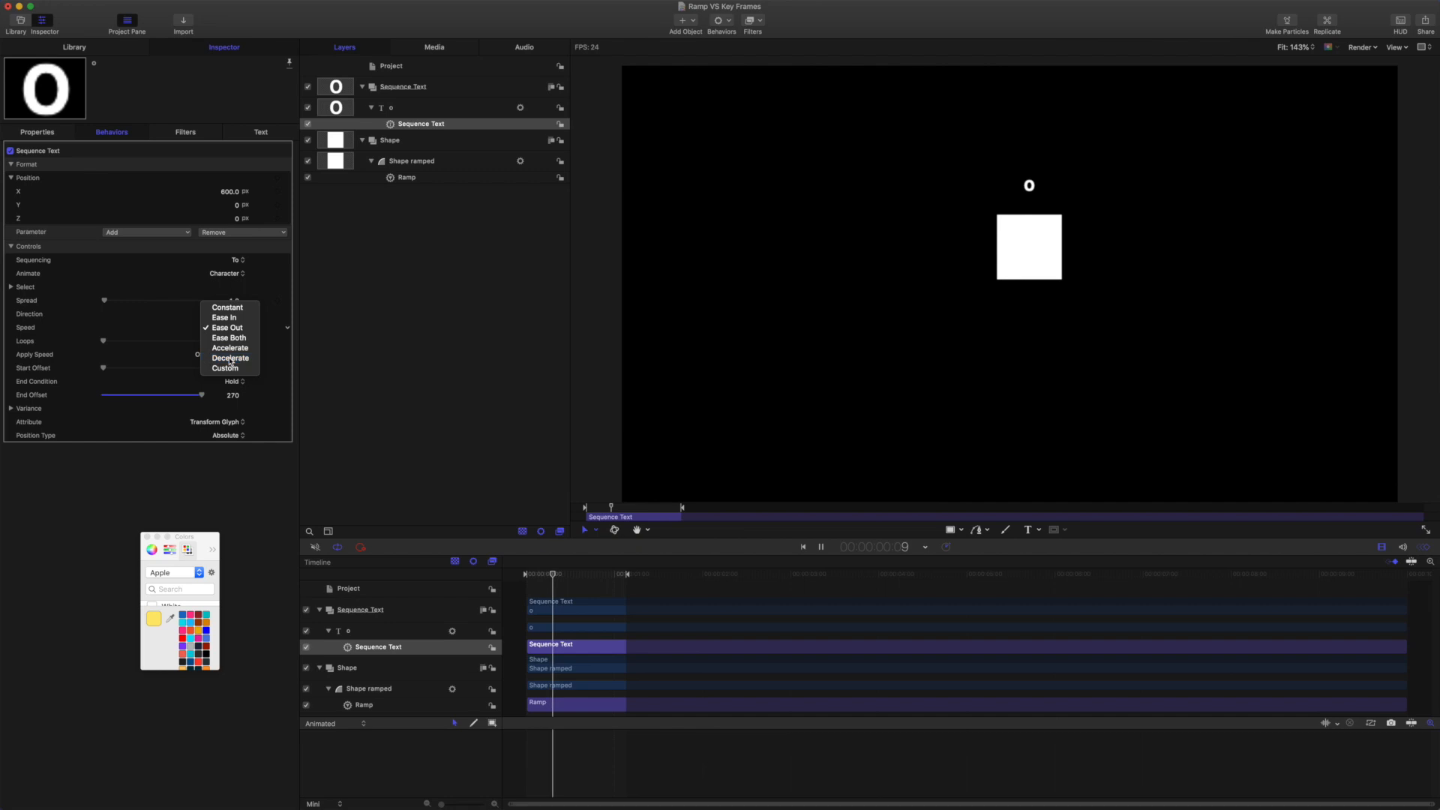
click(231, 358)
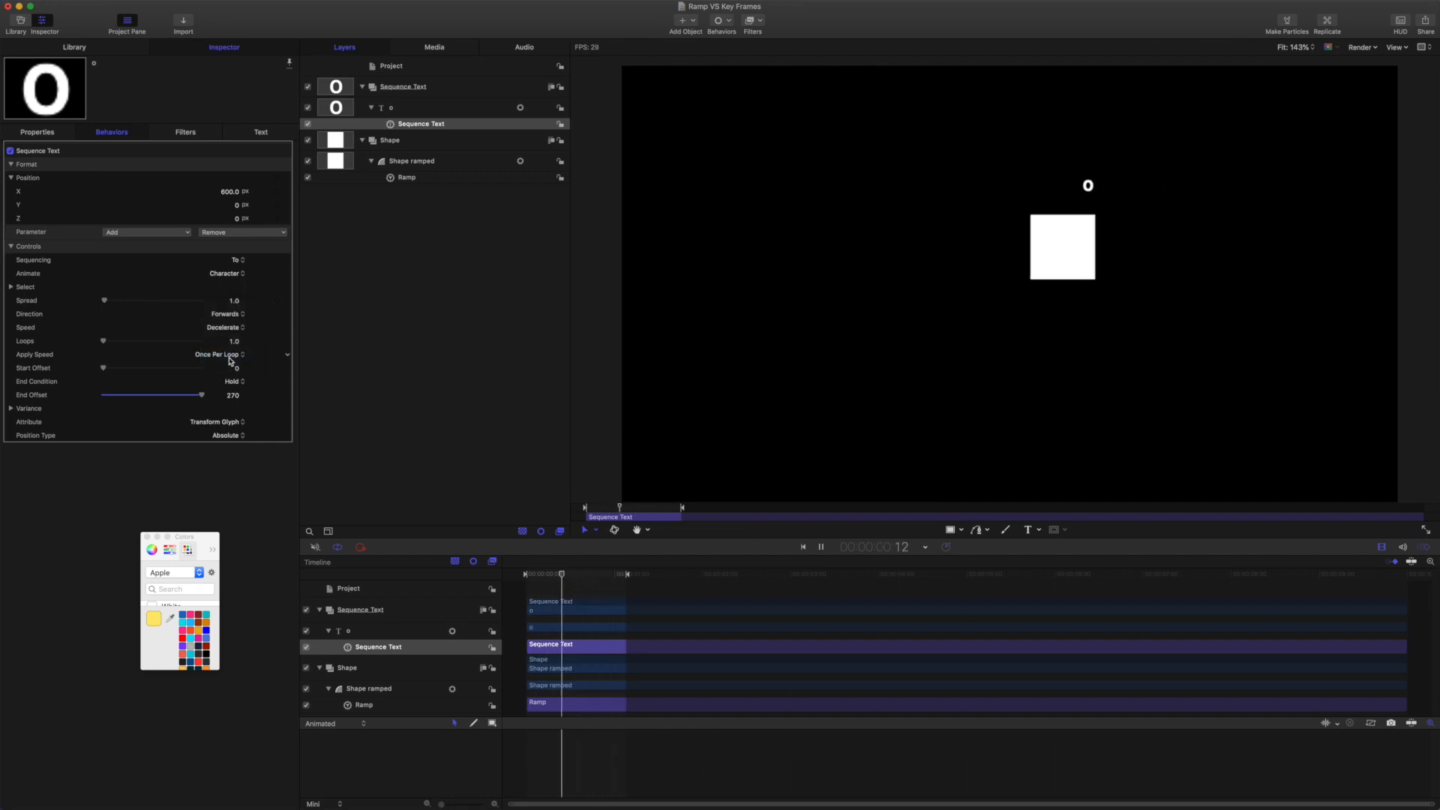
key(space)
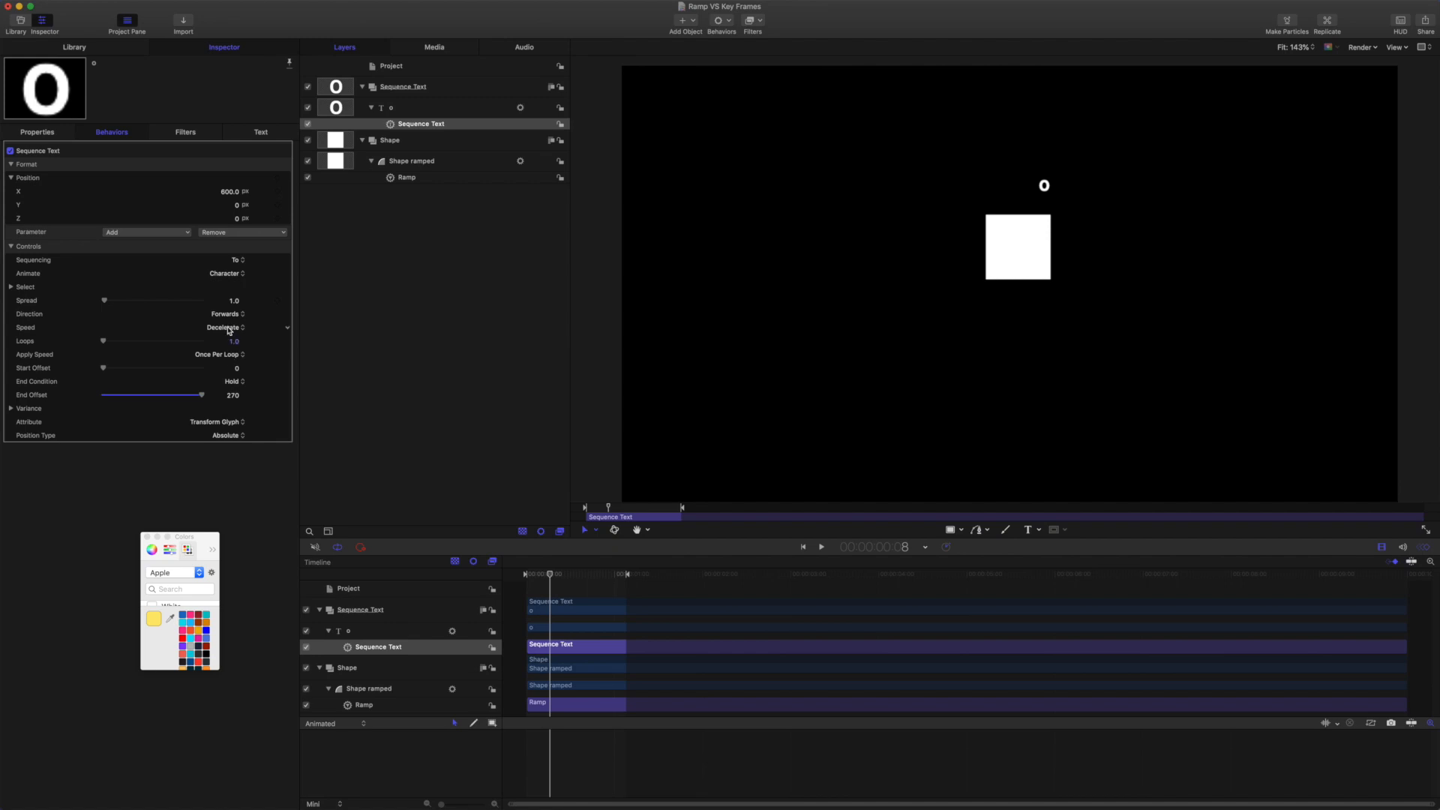
Set the Sequence Text behavior's Speed to Custom and show its Custom Speed curve in the Keyframe Editor
click(230, 330)
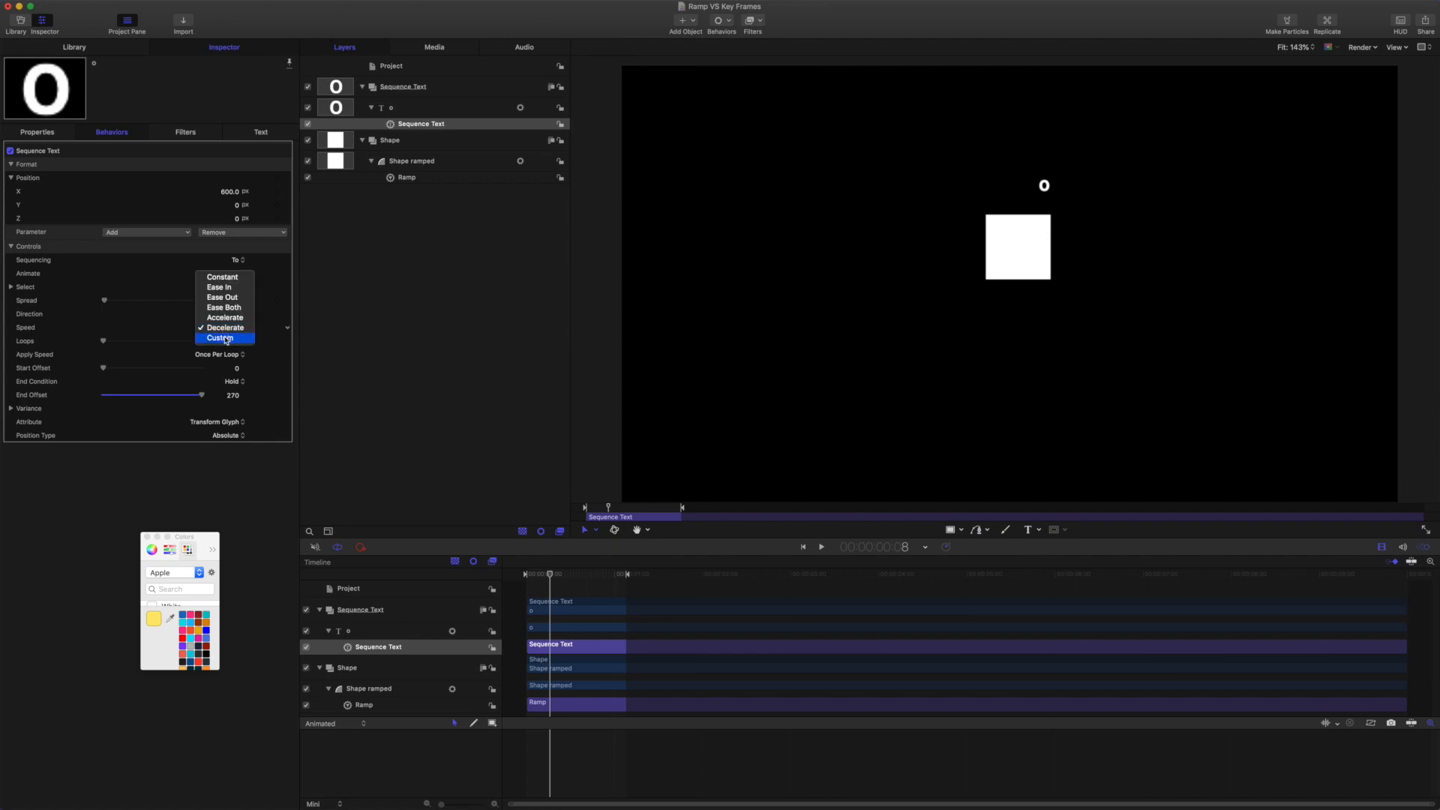
click(226, 338)
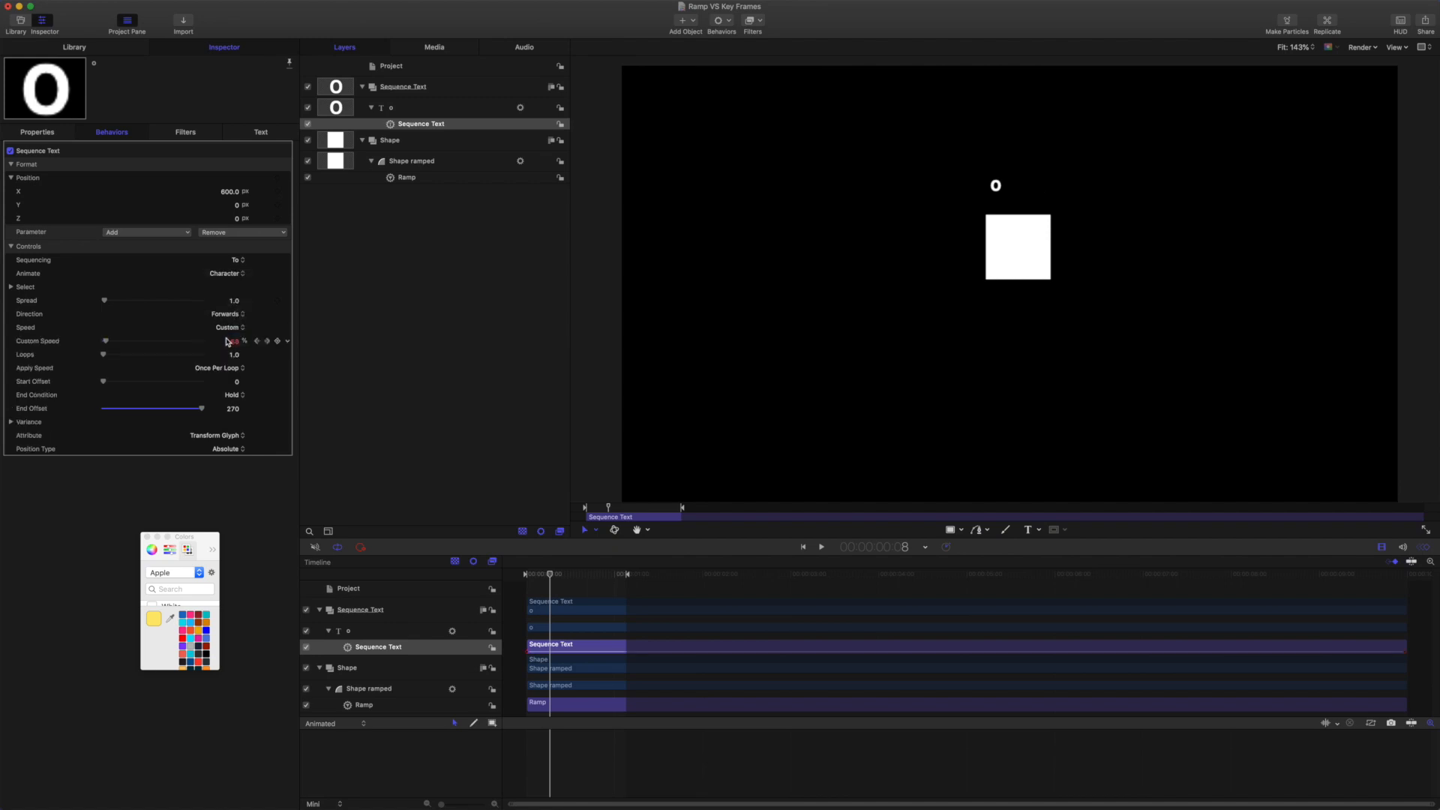
click(41, 342)
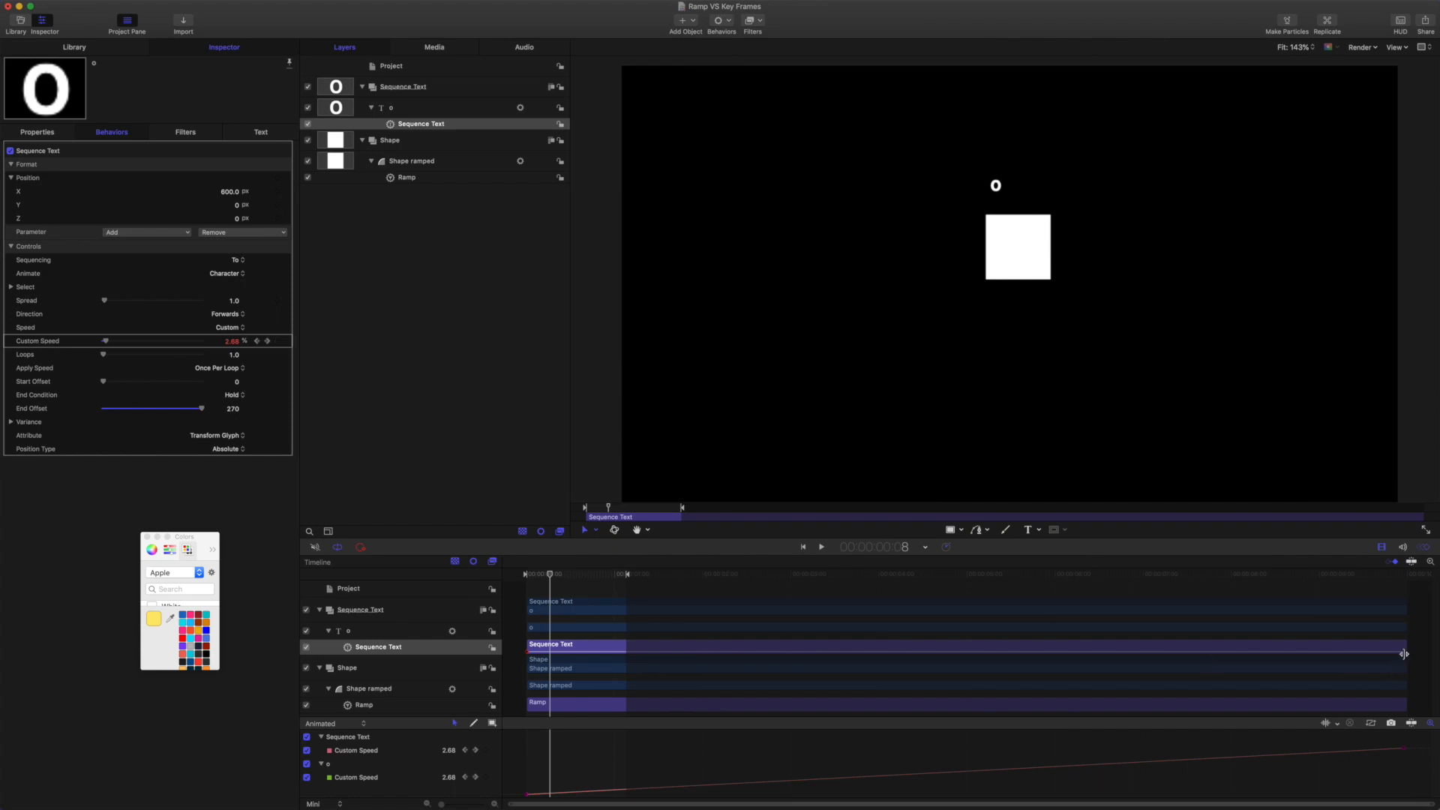
Move the end keyframe of Custom Speed from the project's end to 1:00
drag(1404, 653, 609, 623)
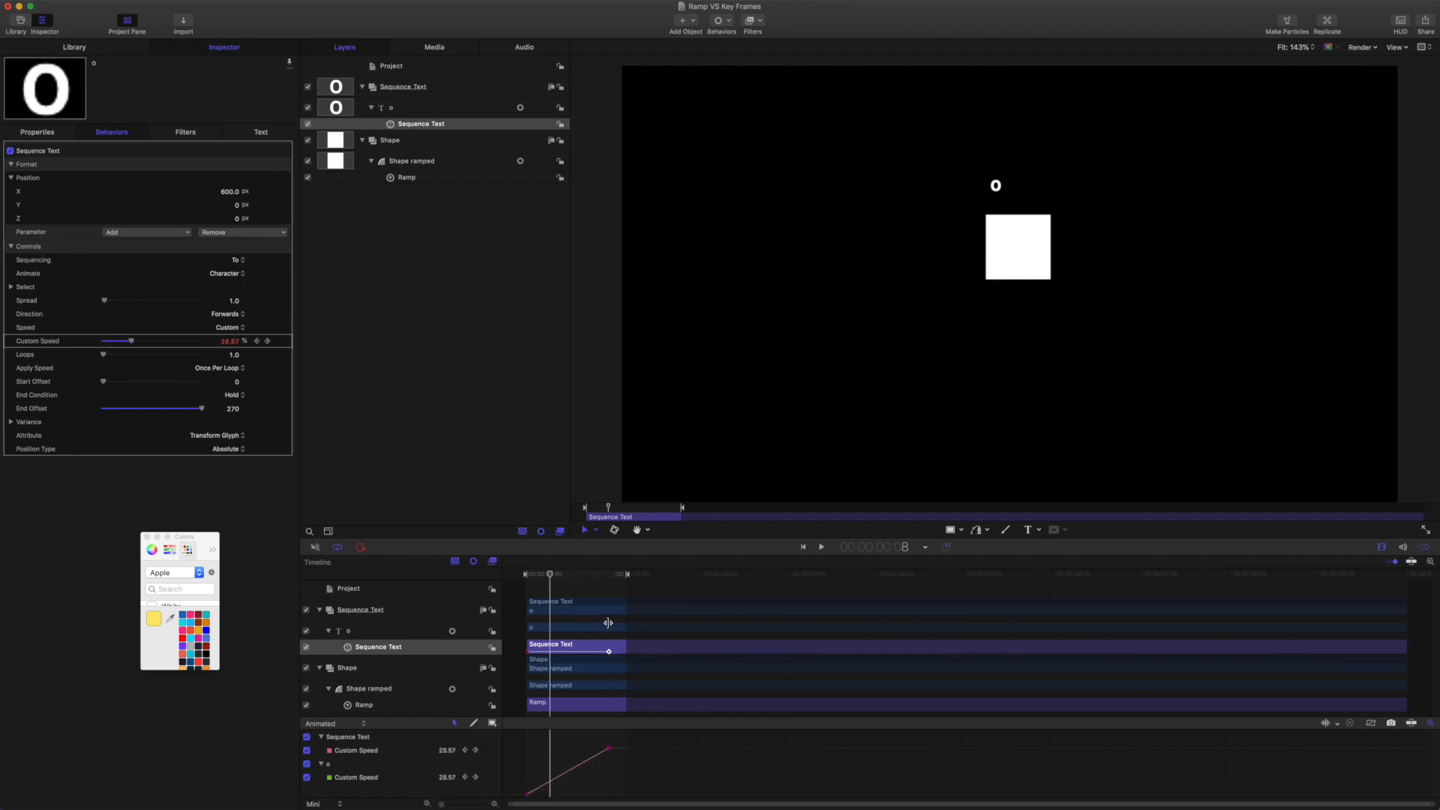
click(904, 546)
text(100)
key(Return)
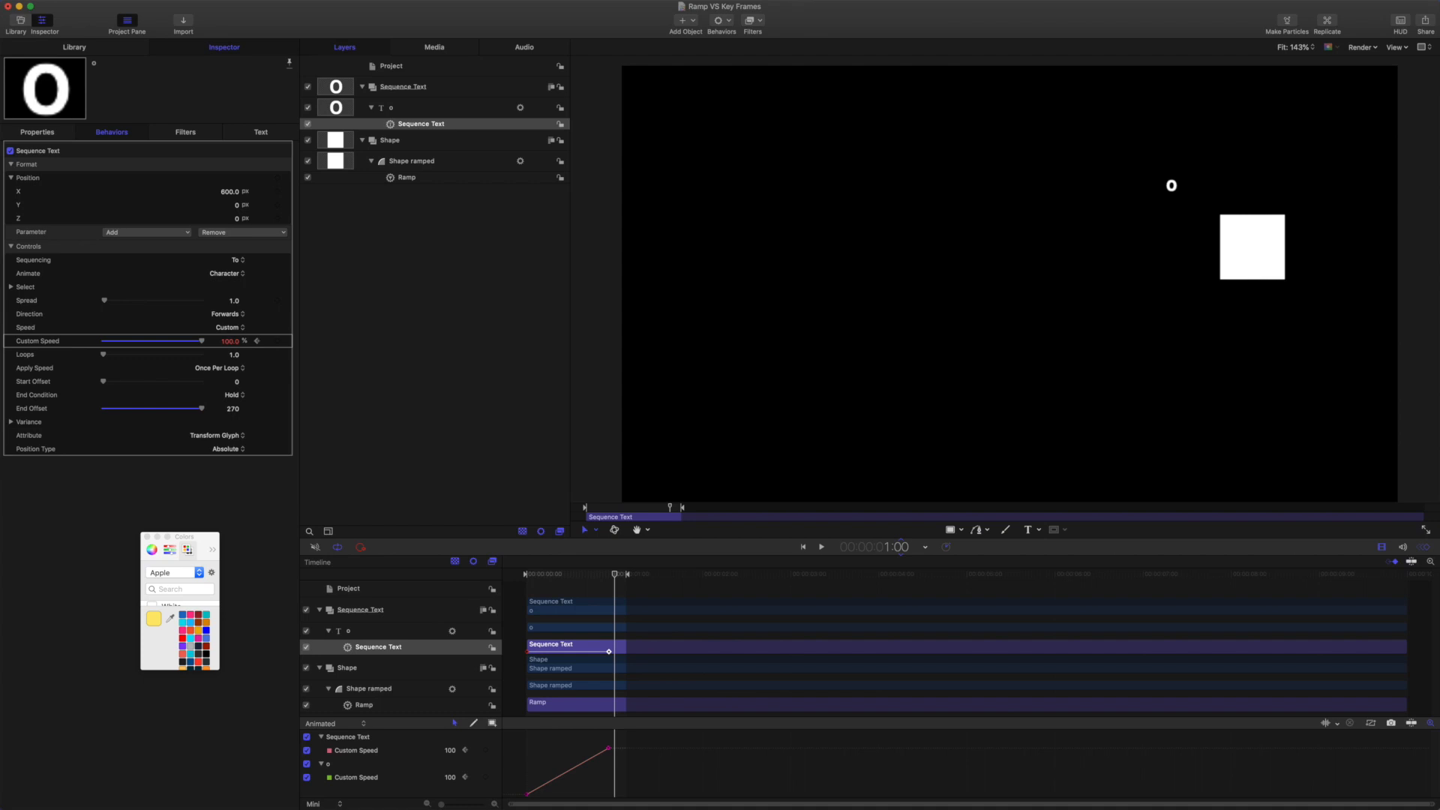
drag(609, 652, 615, 654)
Select both Custom Speed keyframes and set their interpolation to Bezier
drag(517, 739, 640, 804)
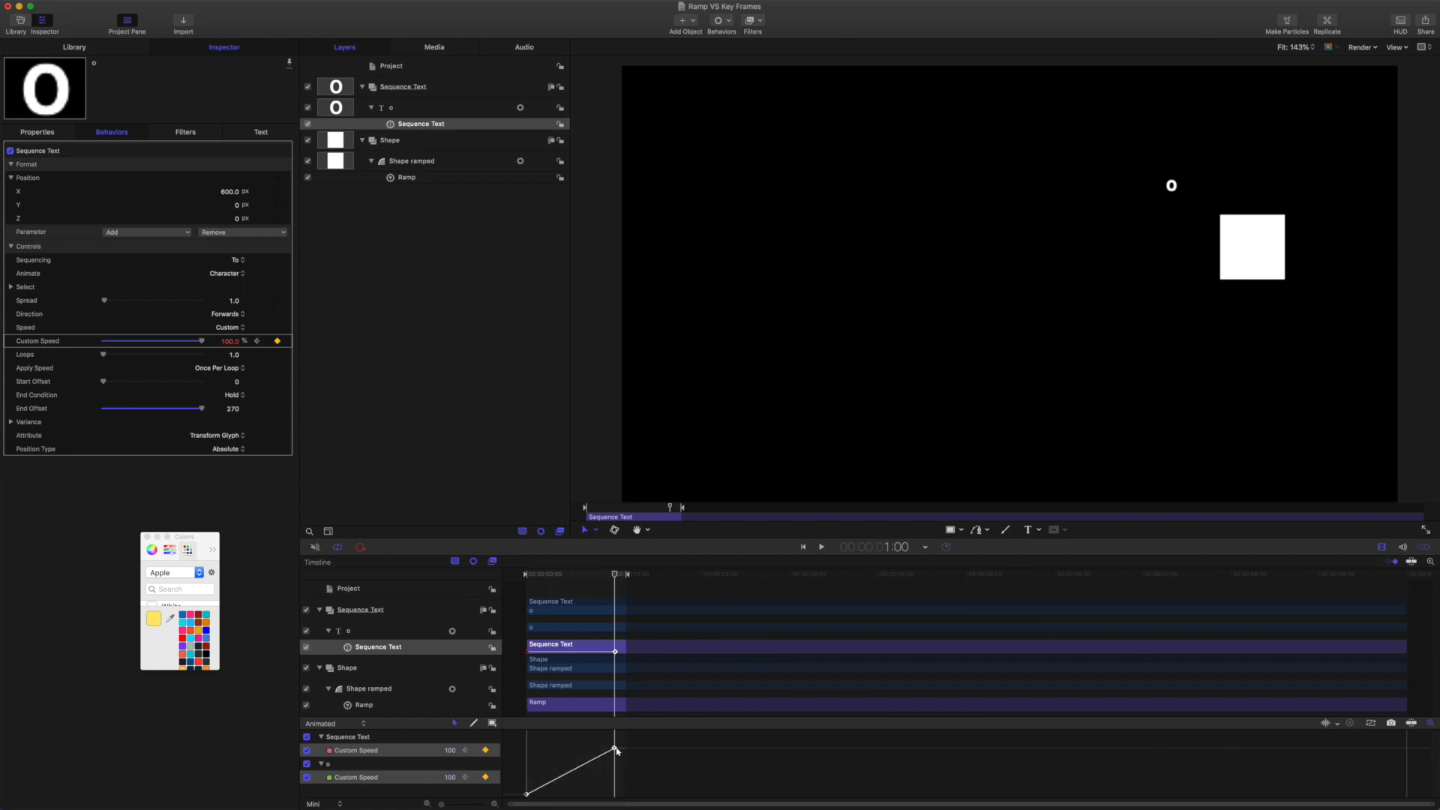
right_click(616, 750)
mouse_move(675, 772)
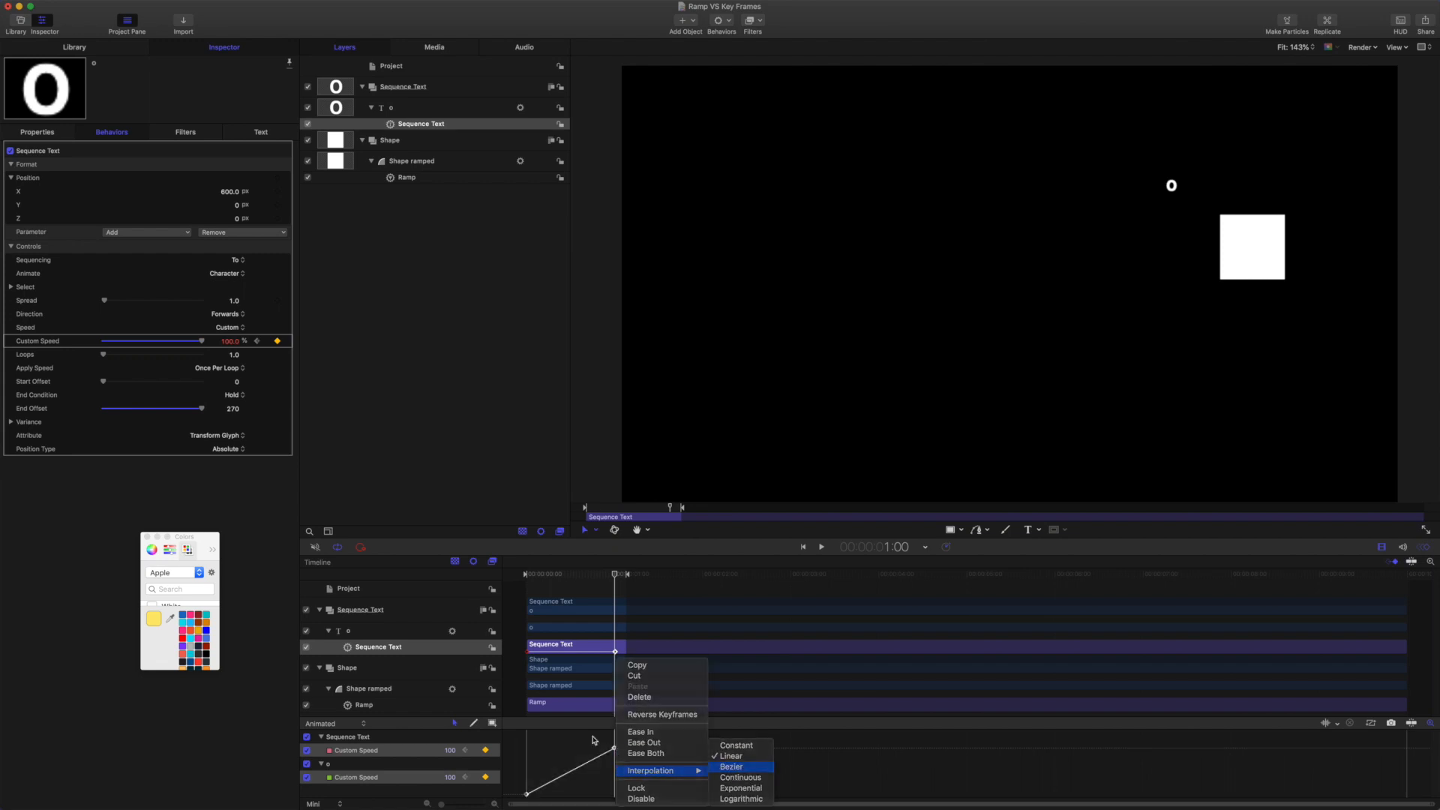
click(739, 763)
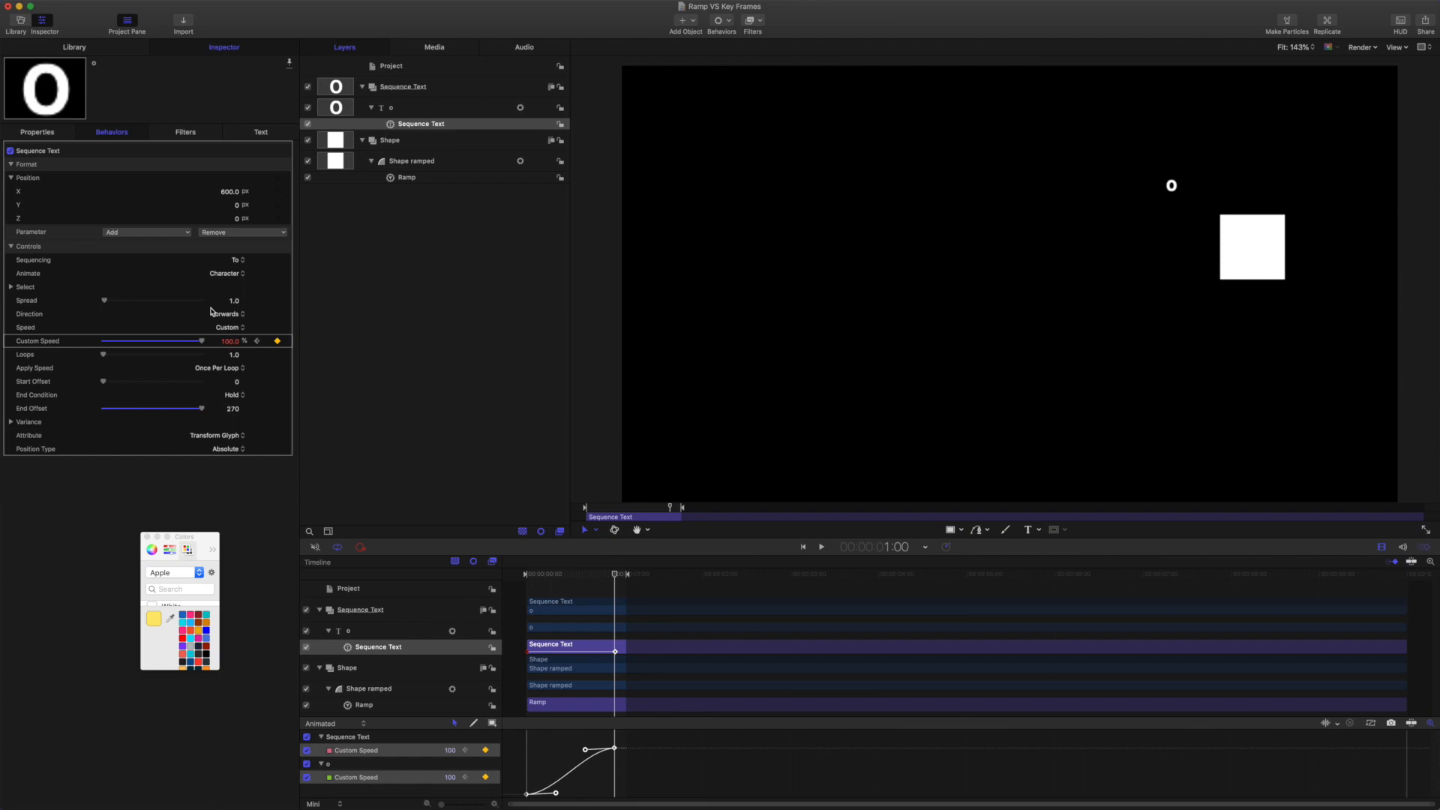
Keep Speed at Custom and reshape the Custom Speed curve by pulling the 1:00 keyframe's Bezier handle back toward the start
click(228, 328)
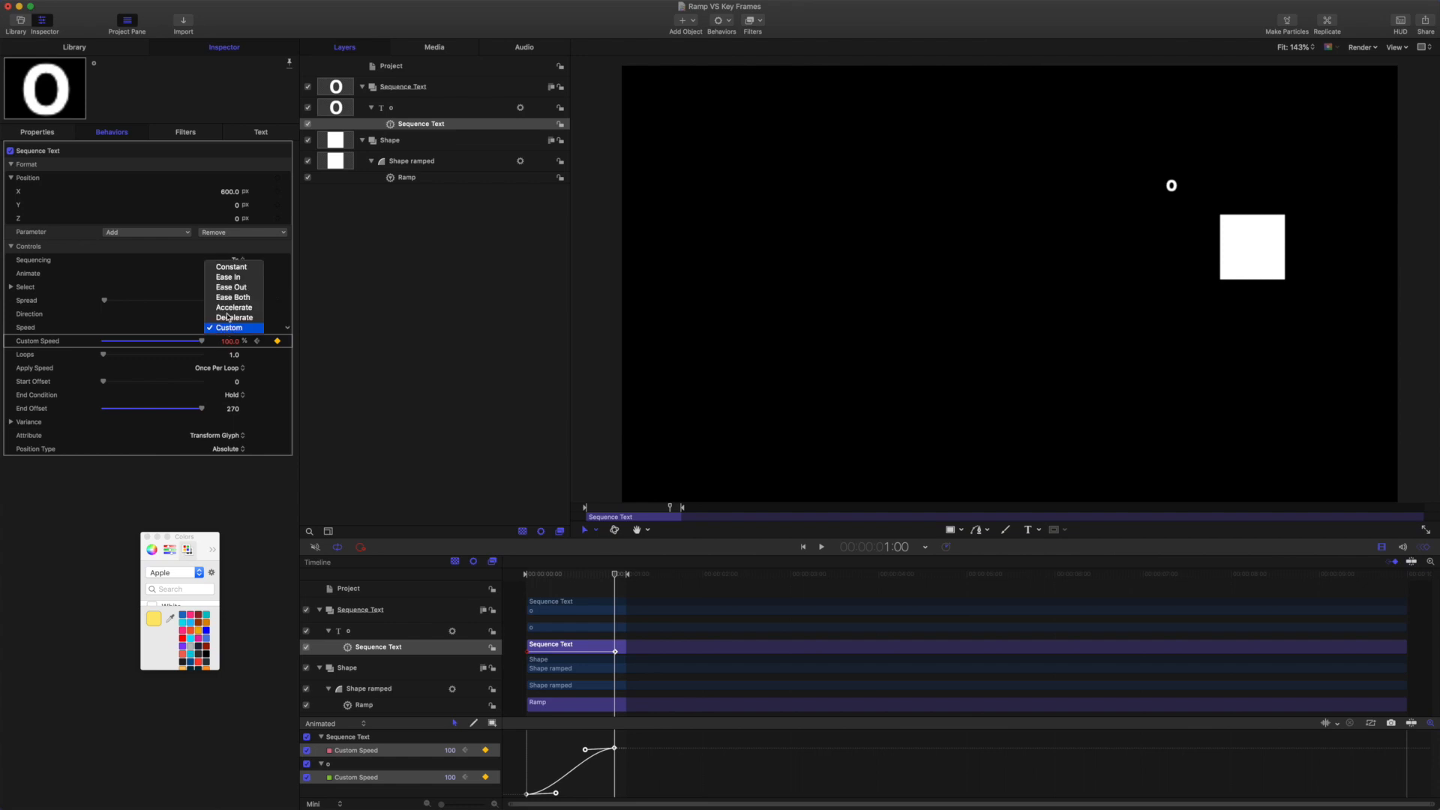
click(229, 328)
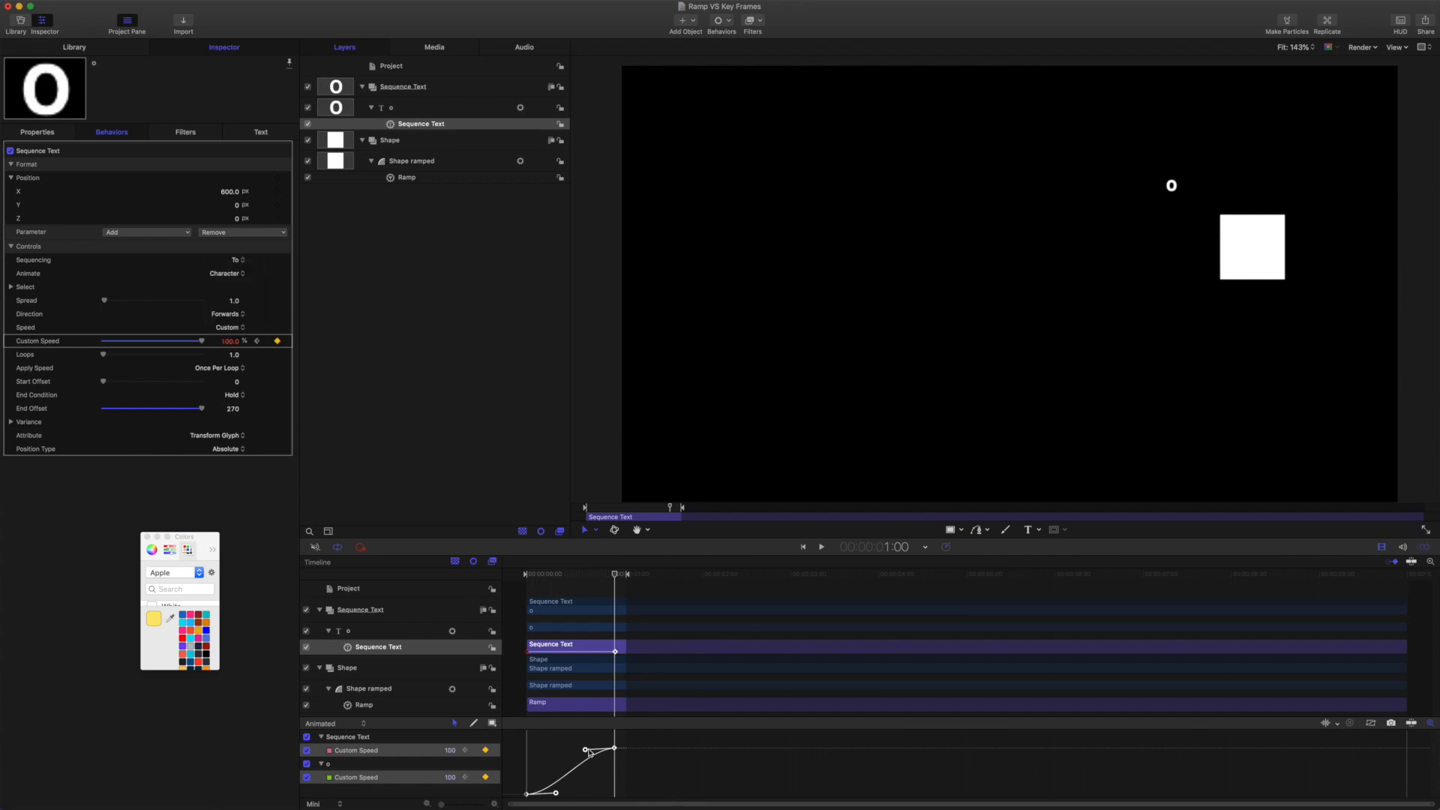
mouse_move(587, 750)
mouse_down()
mouse_move(578, 742)
mouse_move(586, 776)
mouse_up()
drag(596, 745, 540, 774)
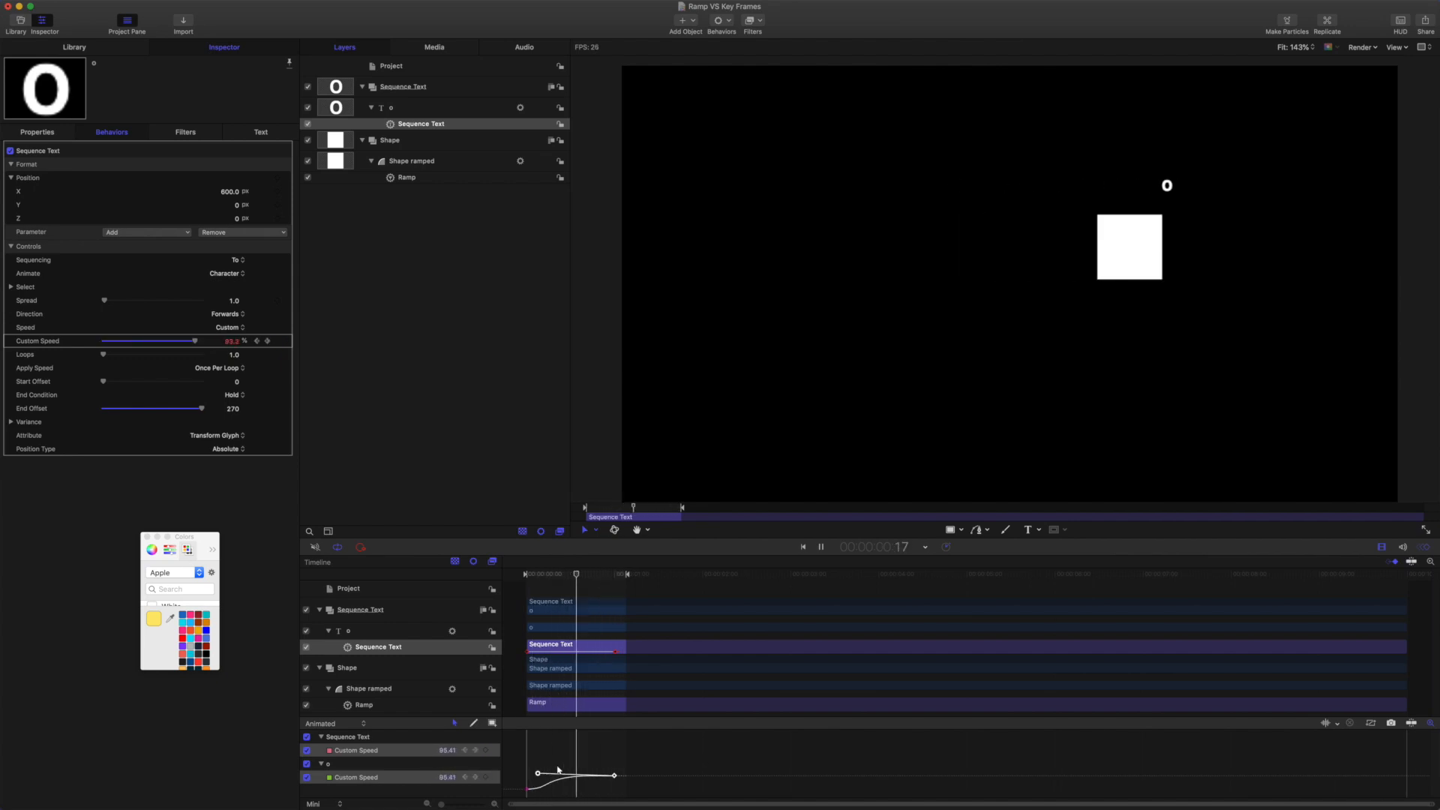
Check the custom-speed animation at 1:00, replay it from the start, and stop playback
key(space)
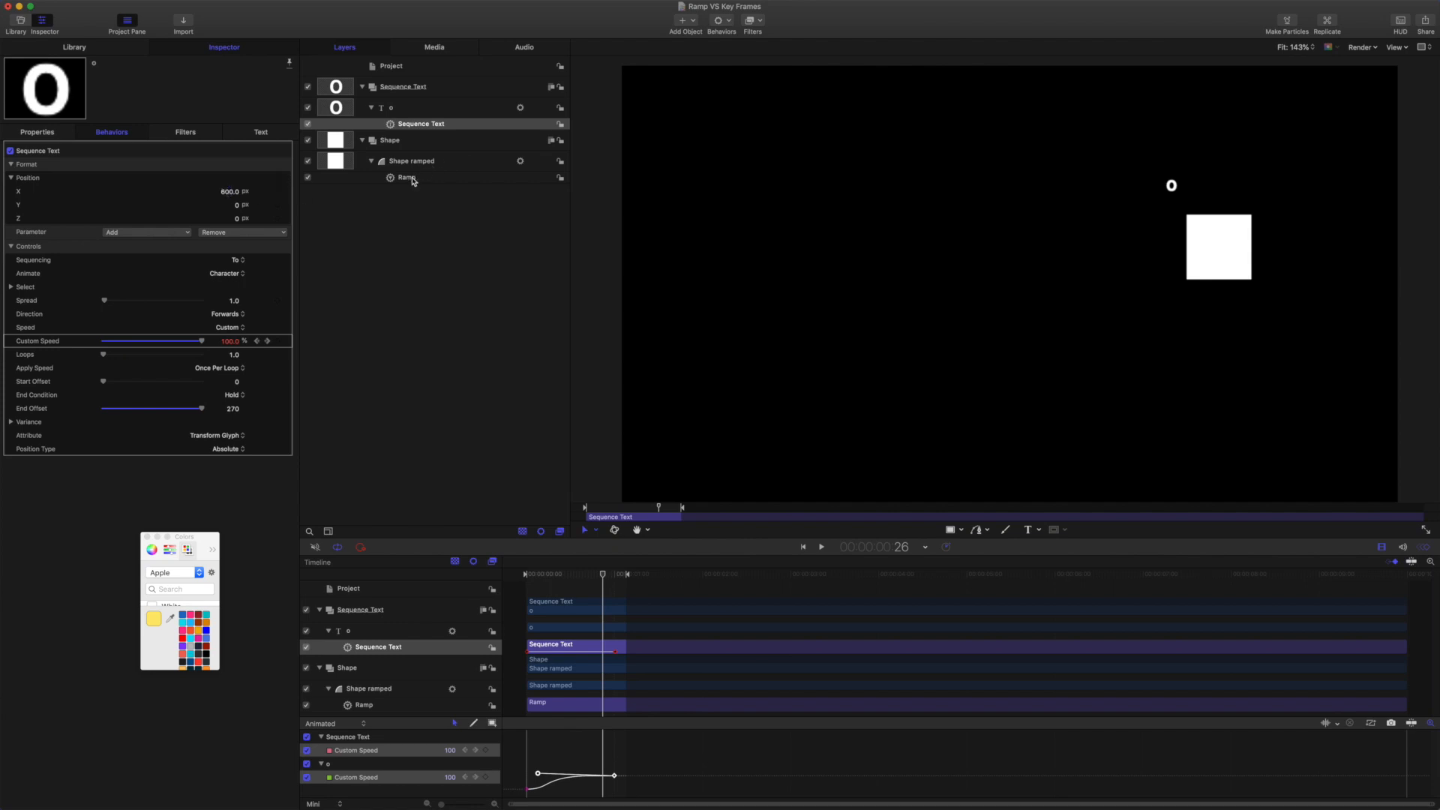
click(613, 575)
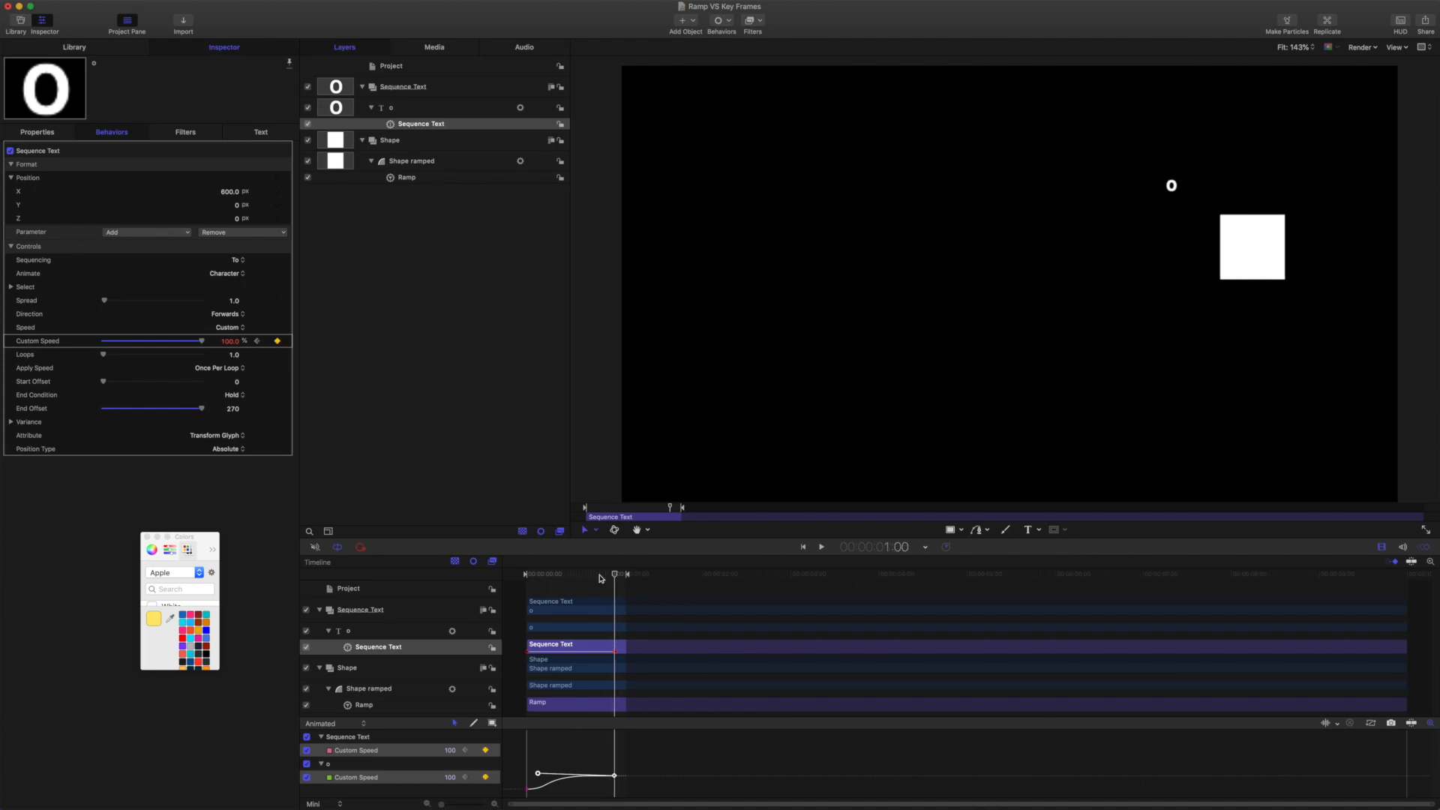
drag(613, 578, 507, 562)
key(space)
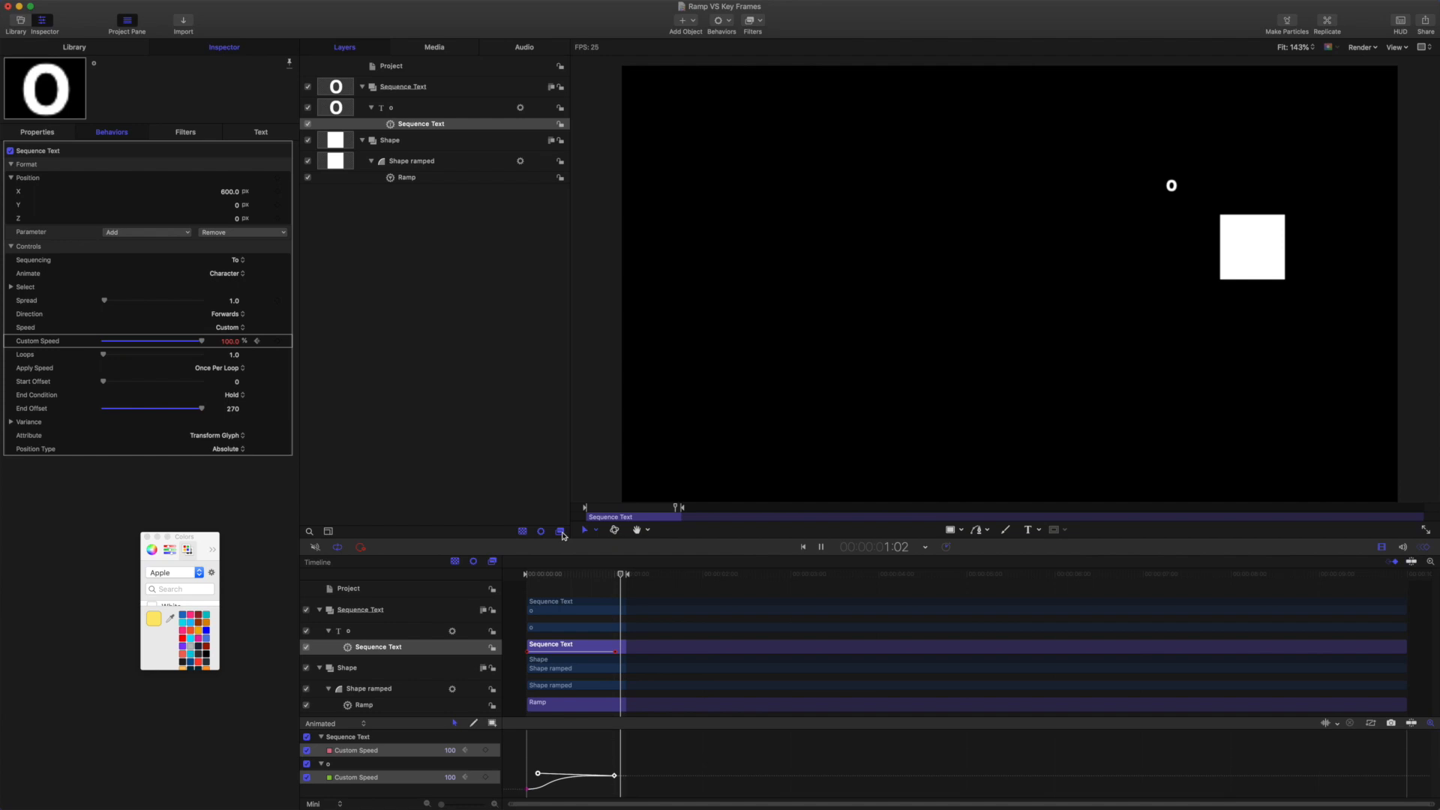
key(space)
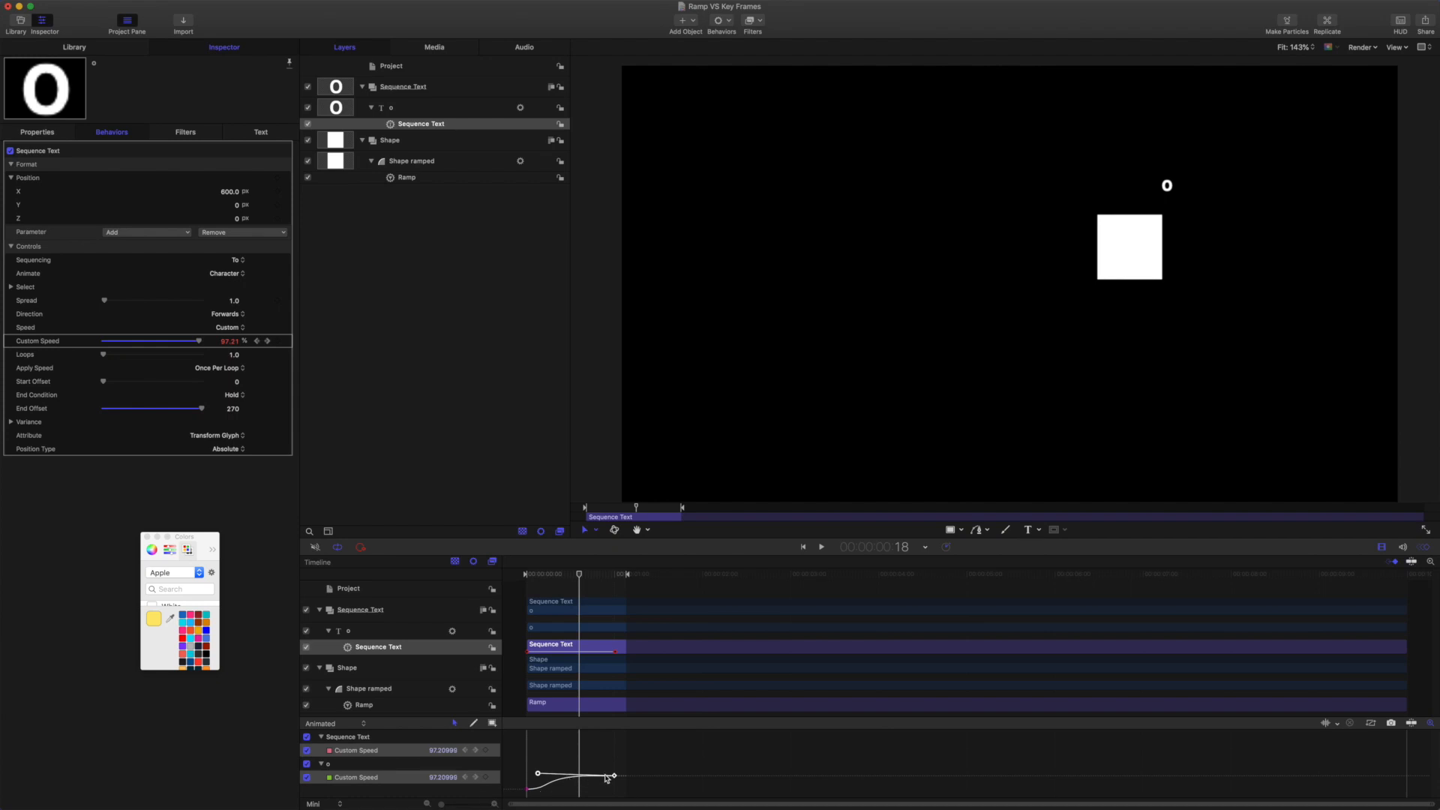
Review the Direction and Speed options of the Sequence Text behavior, keeping Speed at Custom
click(227, 314)
click(393, 316)
click(229, 330)
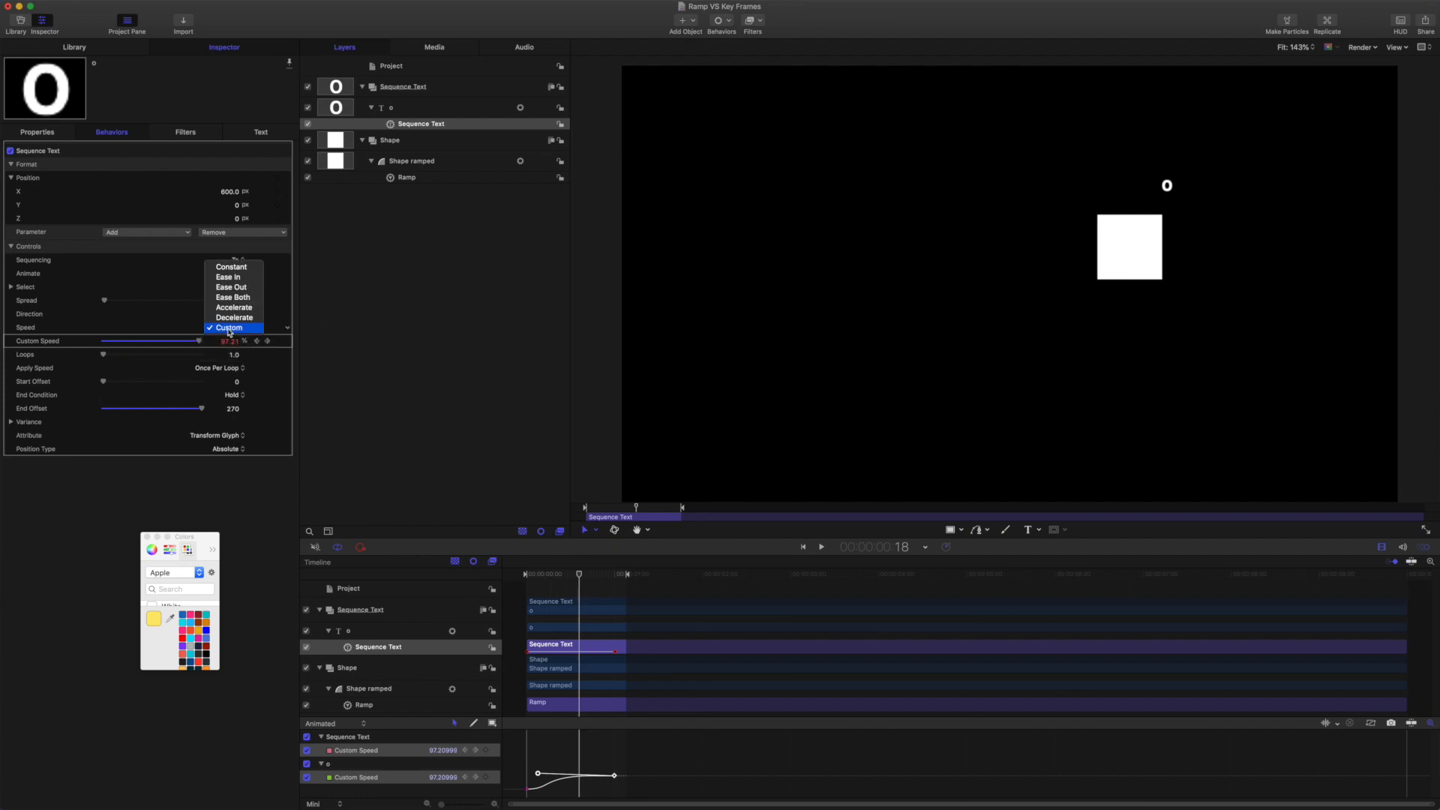
click(229, 330)
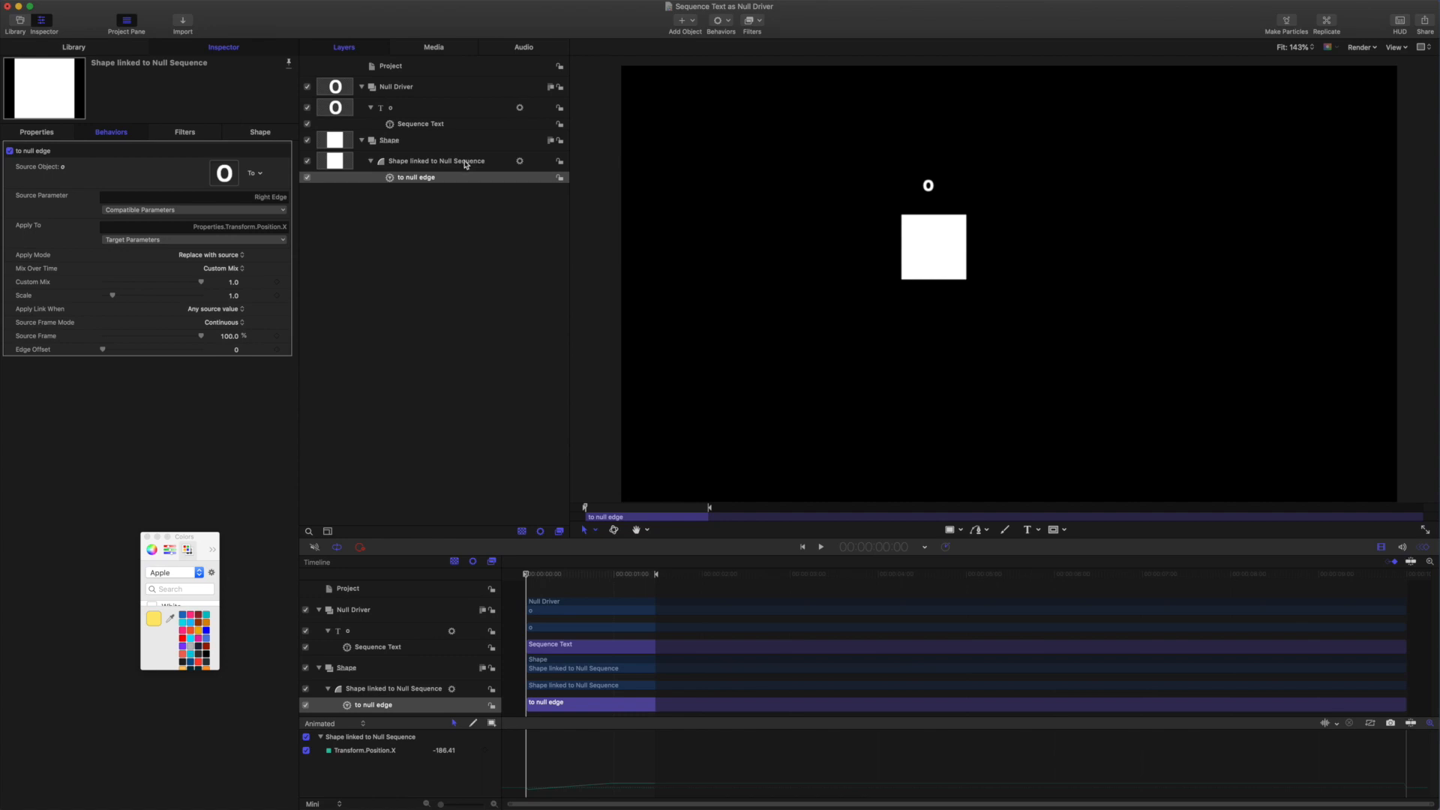
In the Sequence Text as Null Driver project, inspect the linked shape's Position properties and its "to null edge" link behavior
click(423, 163)
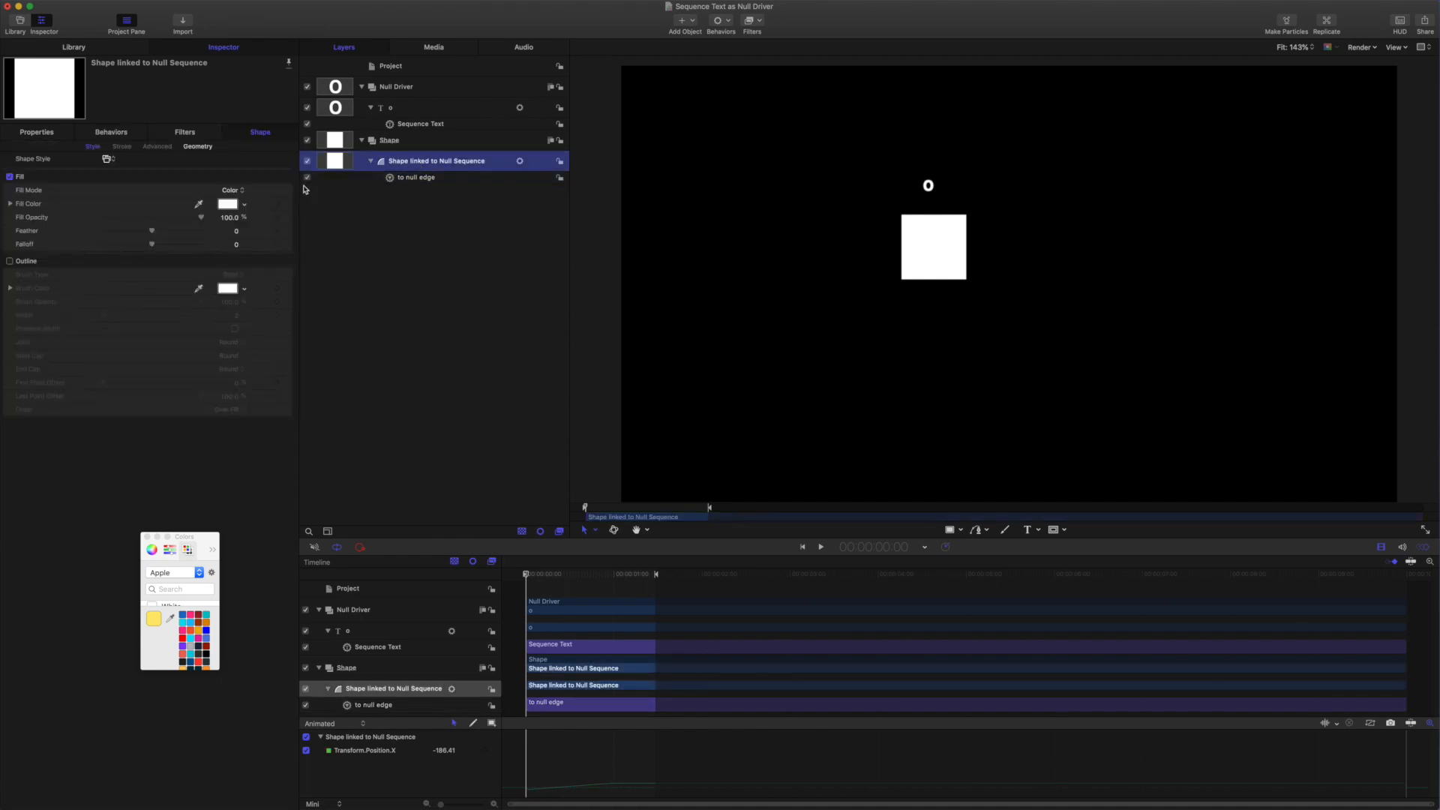
click(37, 133)
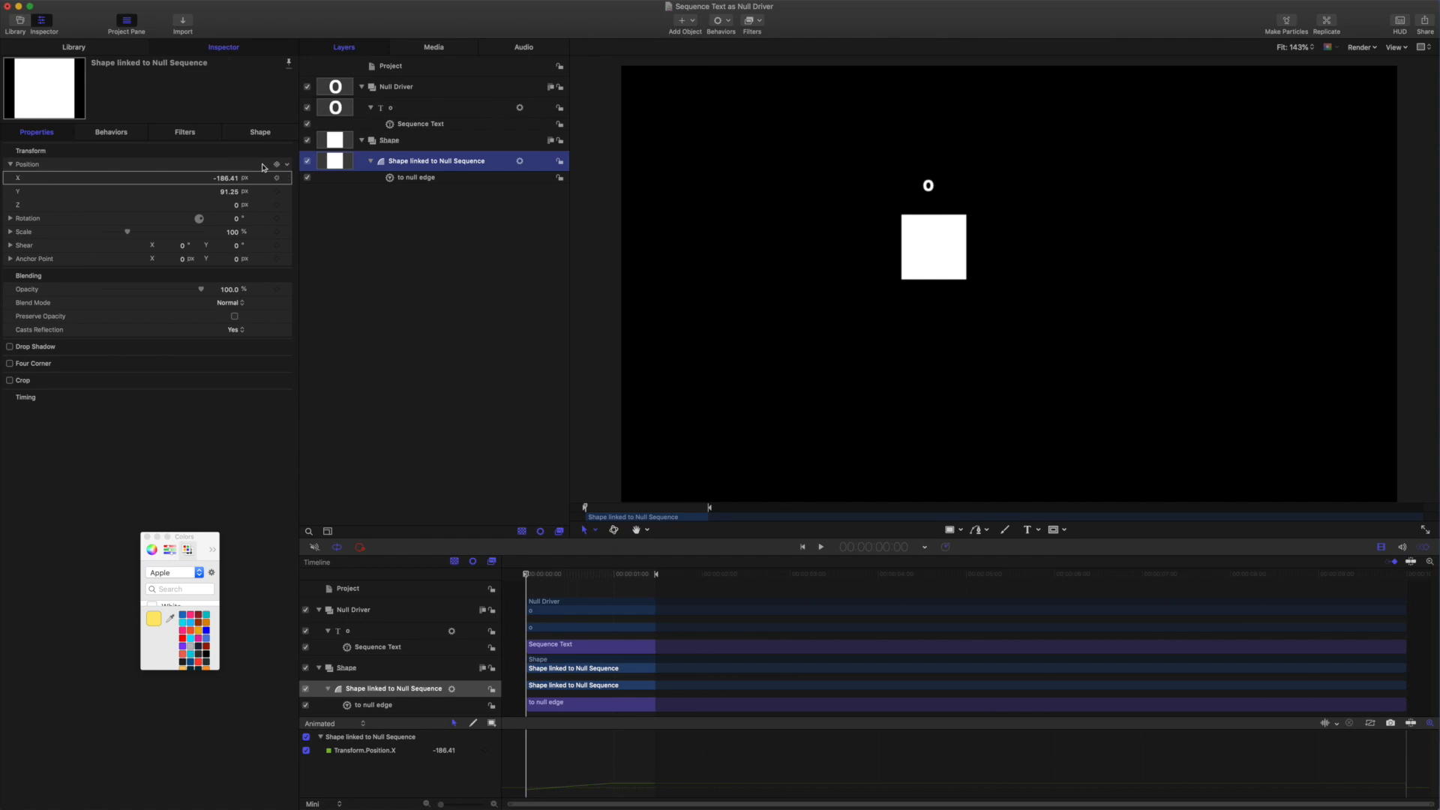
click(410, 178)
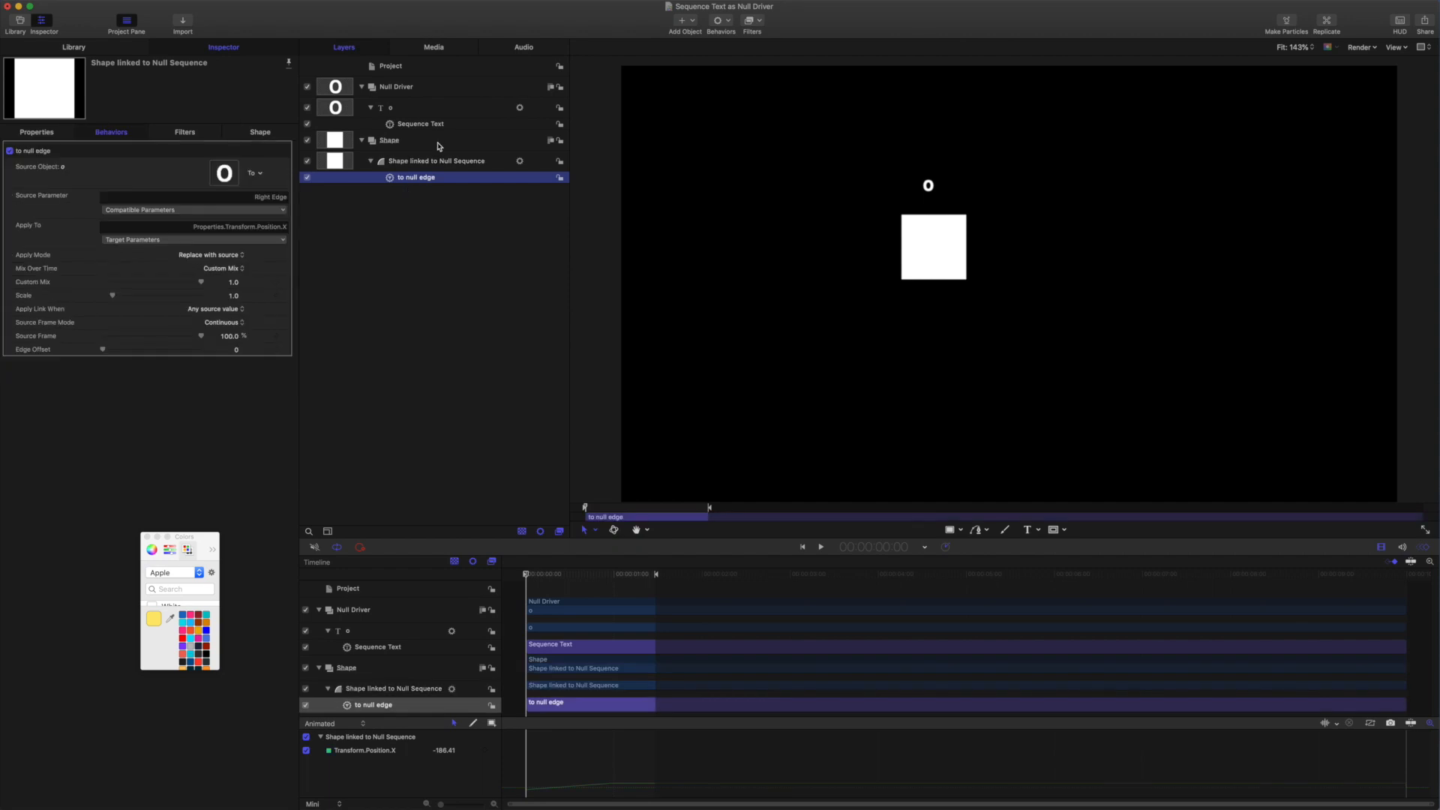
Try the text's Transform Position X as the "to null edge" link's source parameter and scrub the timeline
click(239, 211)
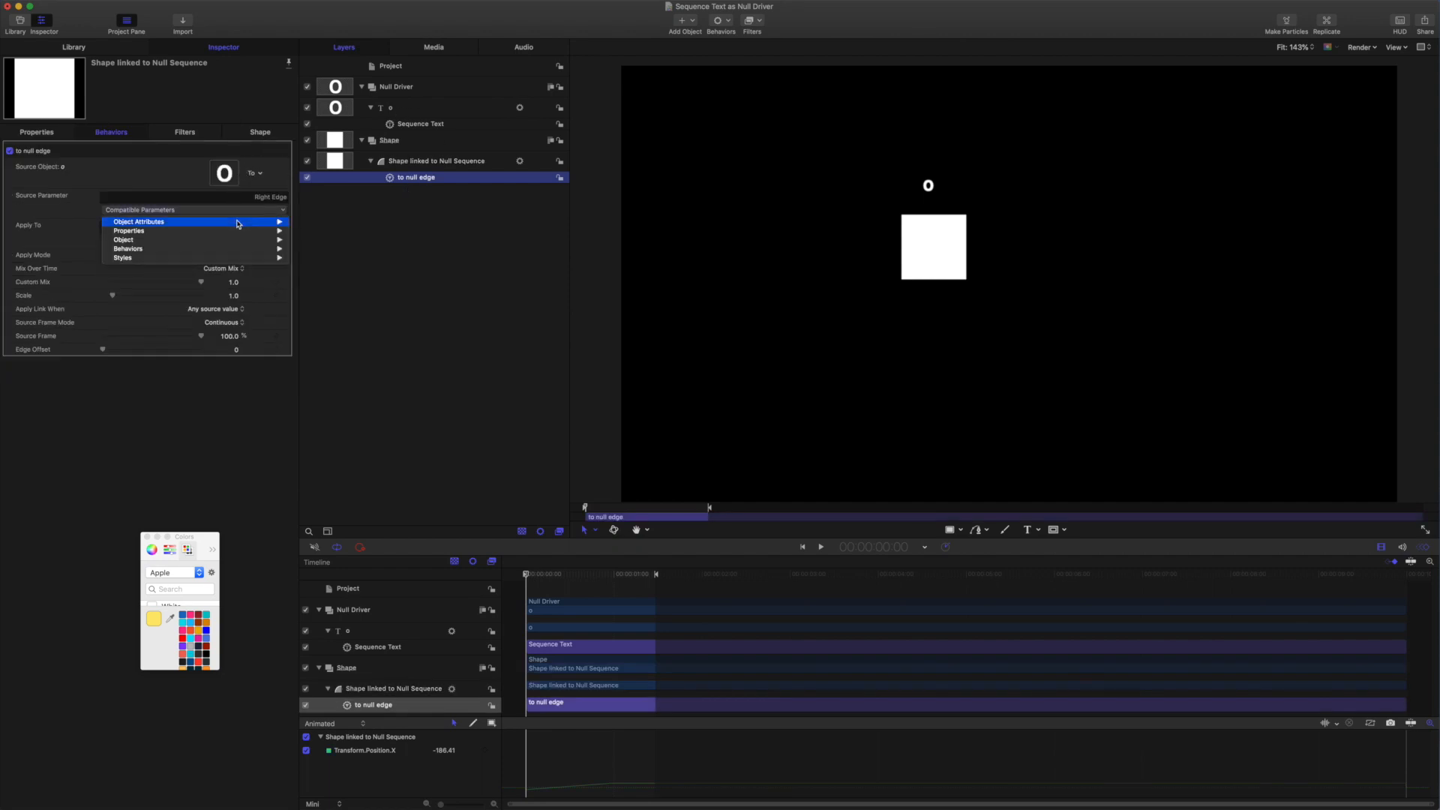
mouse_move(240, 231)
mouse_move(327, 231)
mouse_move(390, 232)
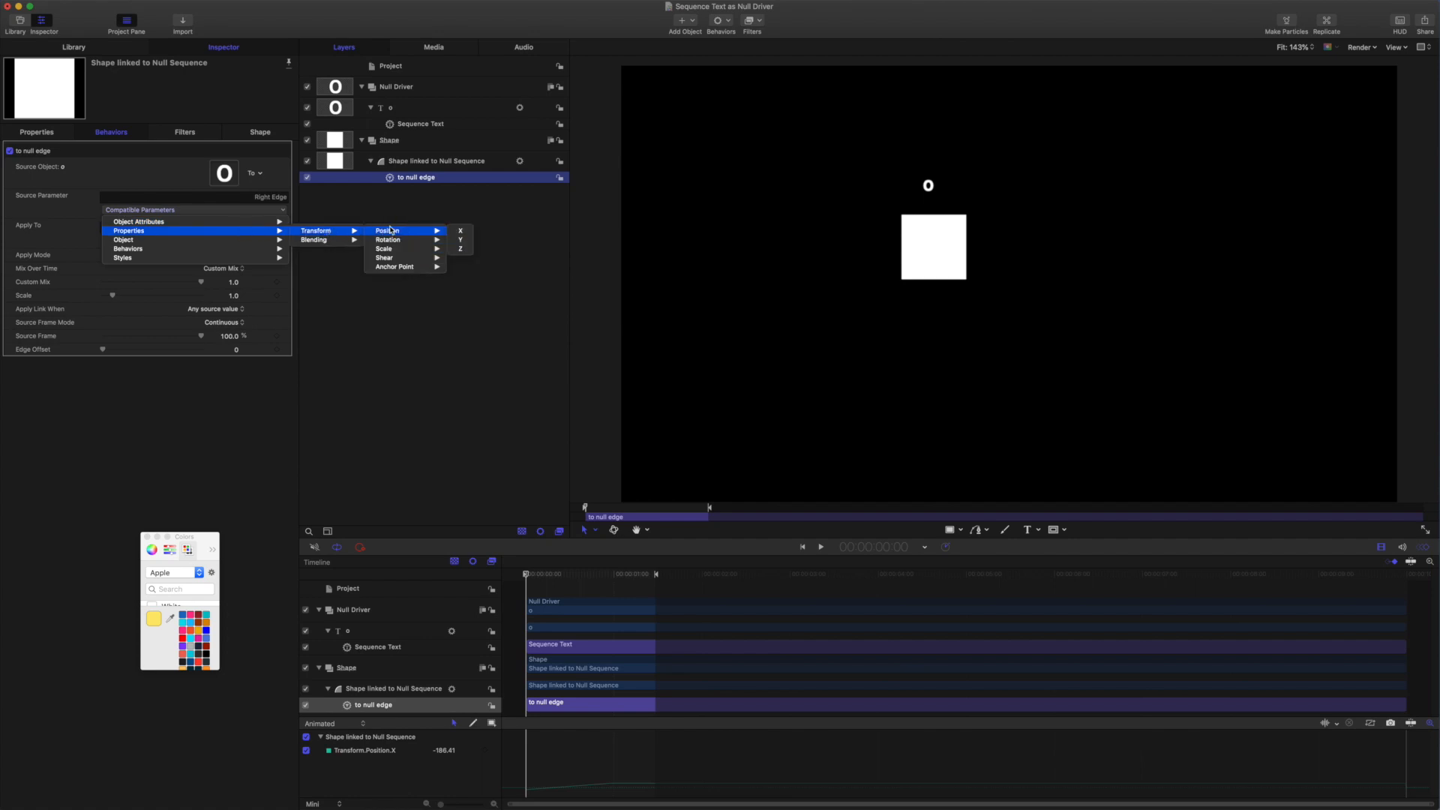
click(465, 234)
drag(527, 574, 454, 556)
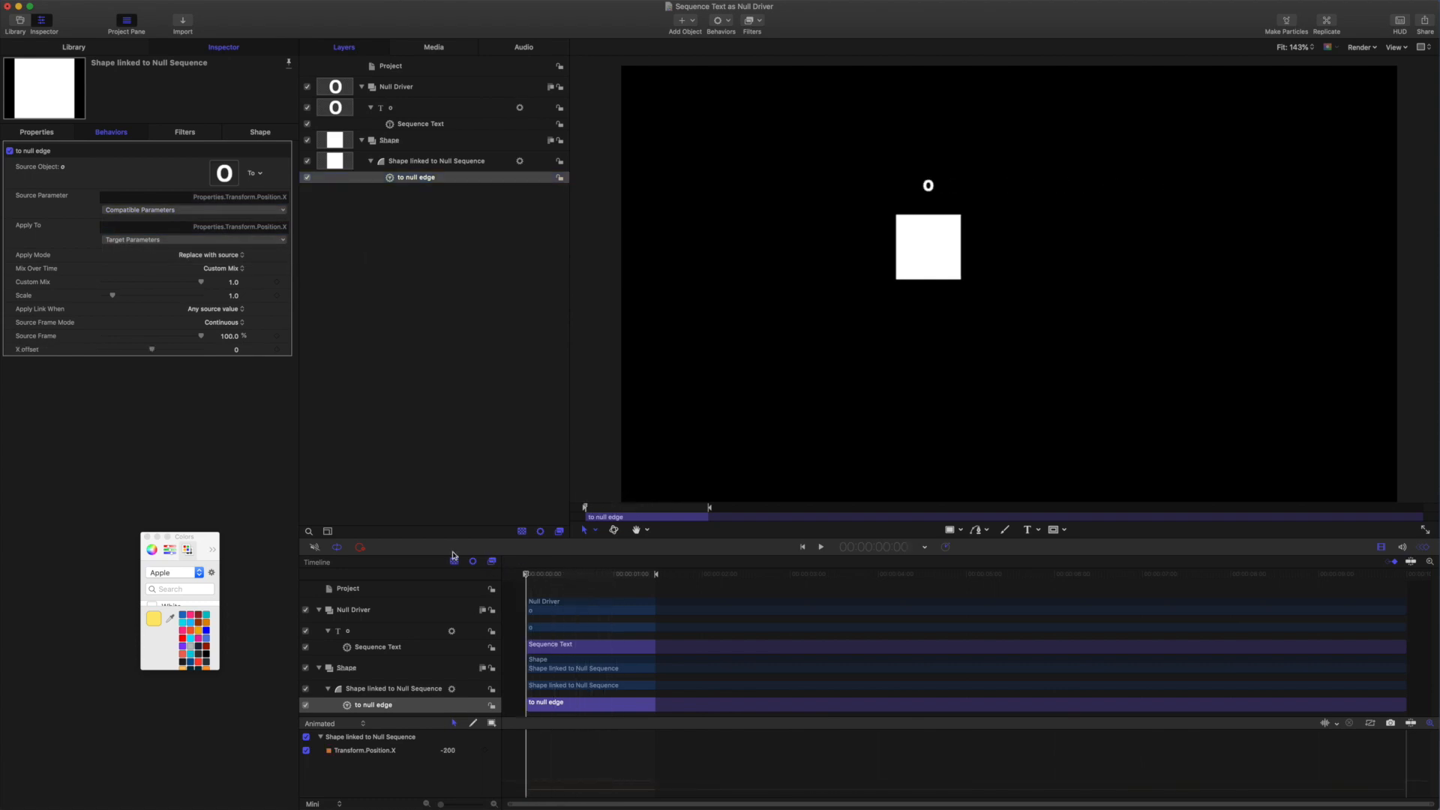
Set the "to null edge" link's source parameter to the text's Right Edge and scrub to frame 14
click(279, 211)
mouse_move(274, 222)
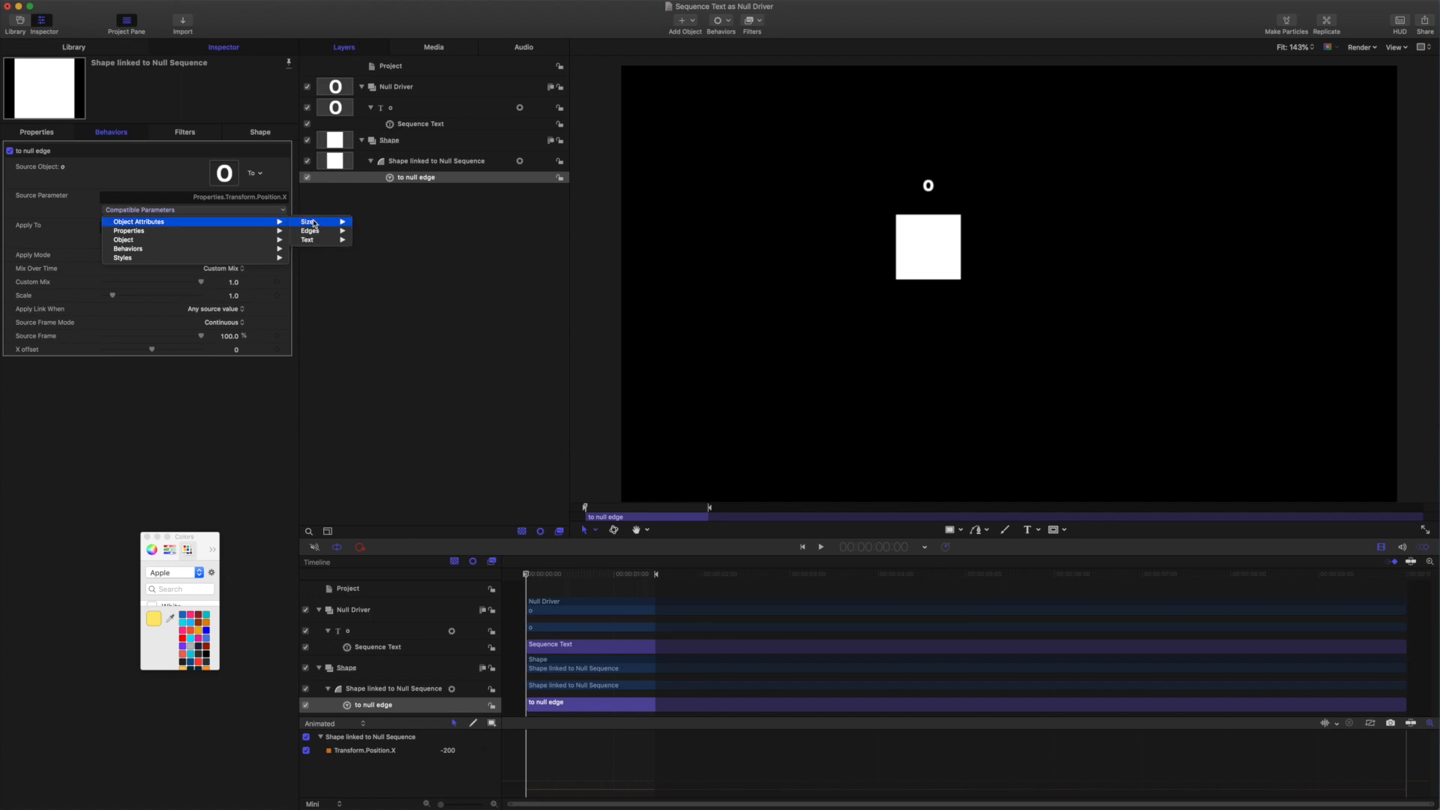
mouse_move(321, 234)
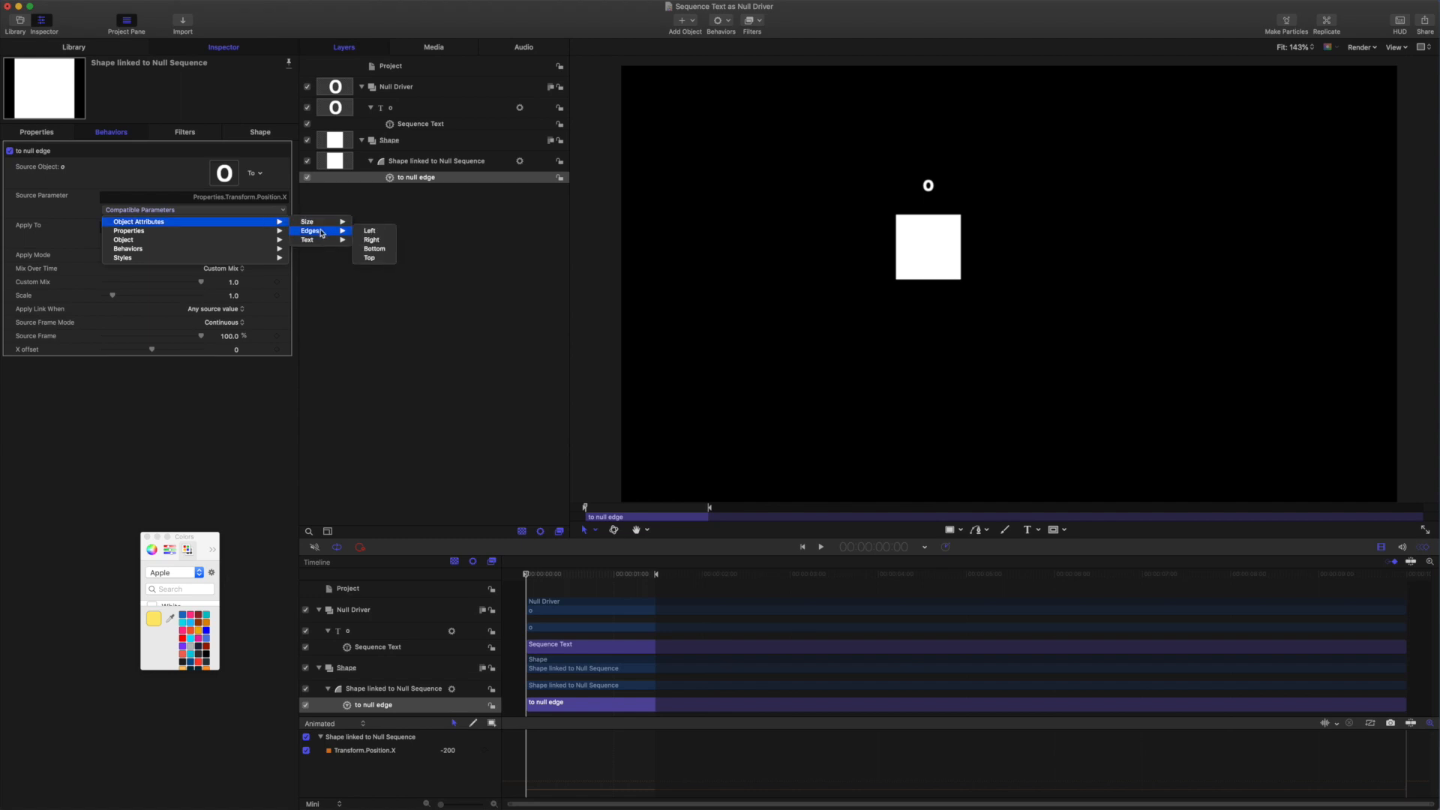
click(382, 241)
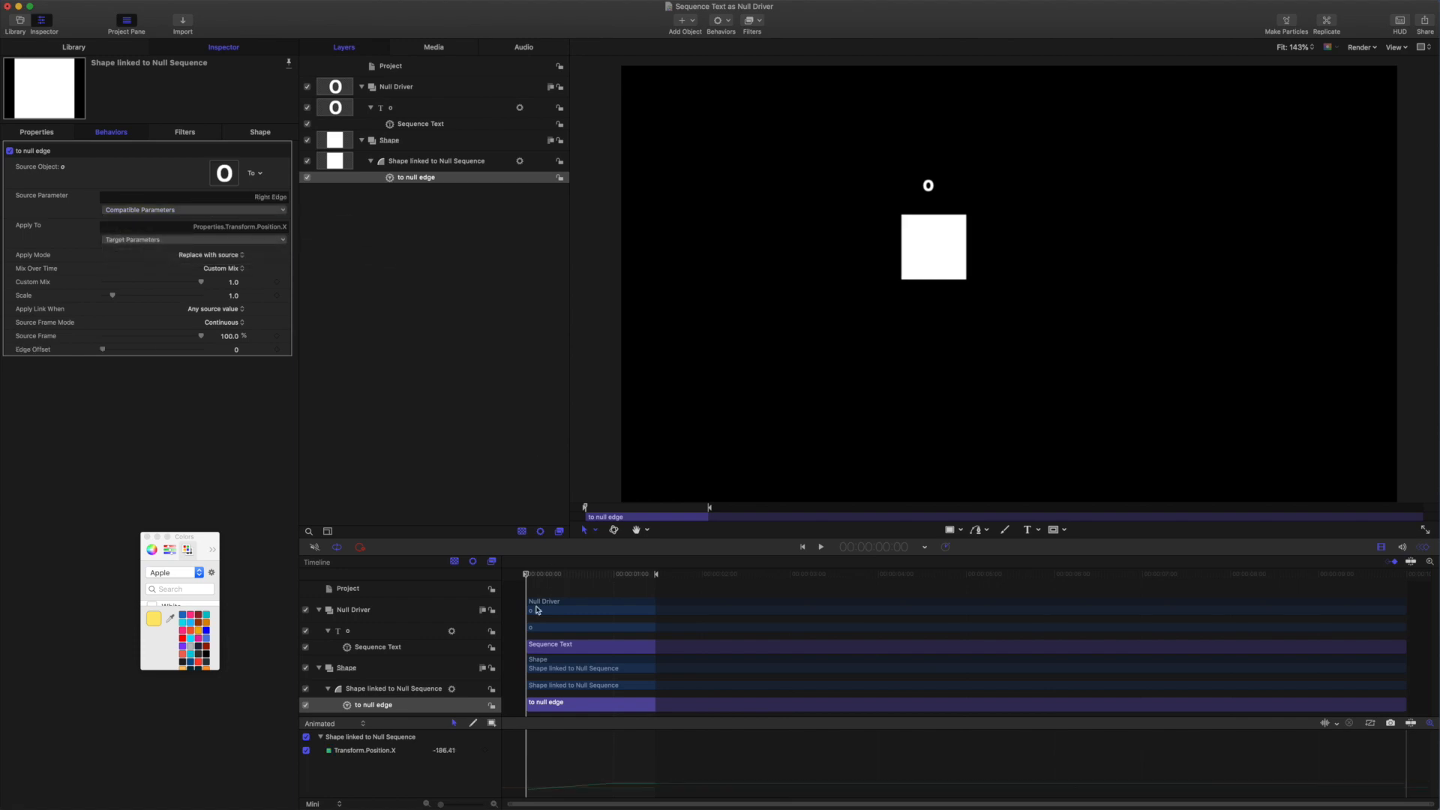
drag(526, 575, 567, 574)
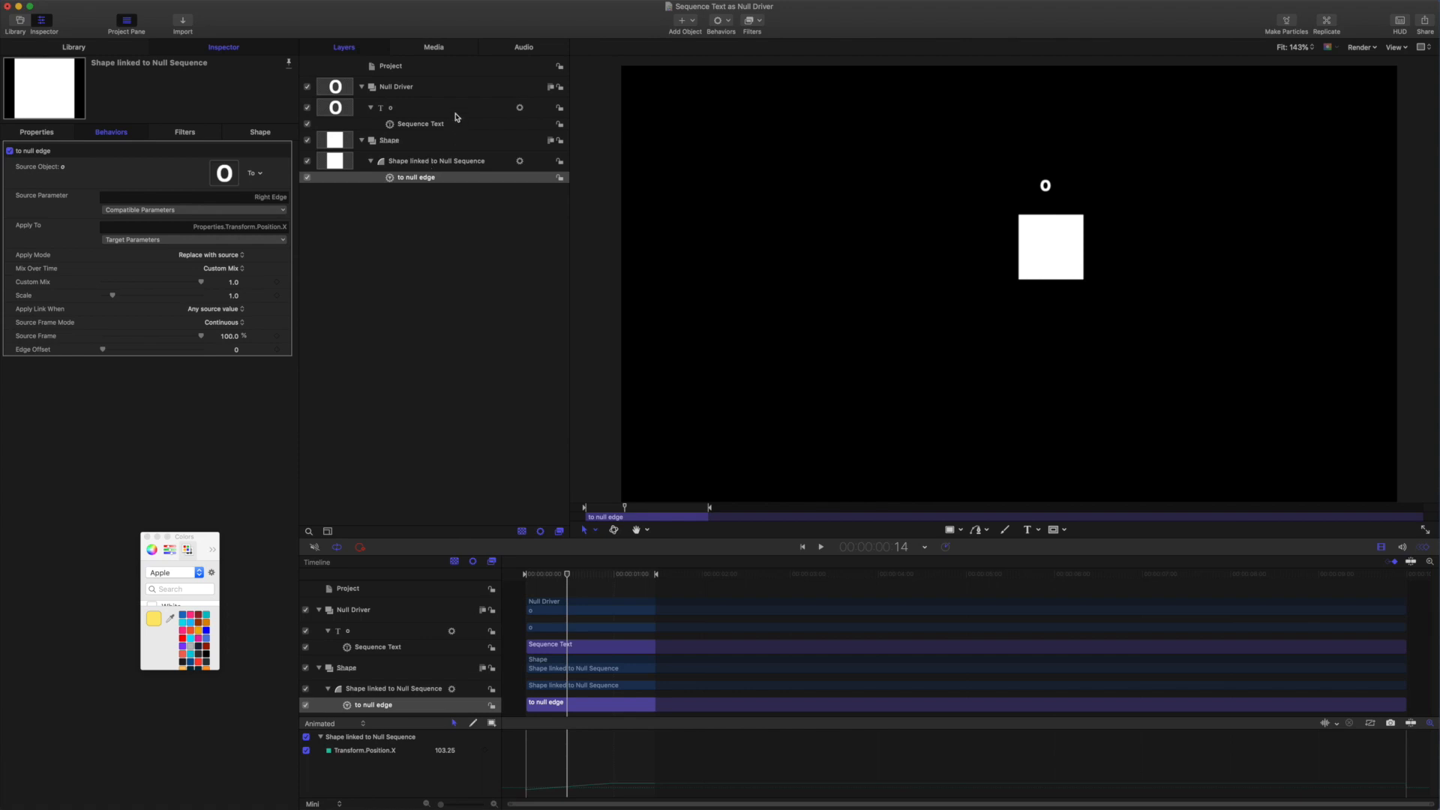
Inspect the Null Driver's Sequence Text behavior and play the animation from the start
click(422, 123)
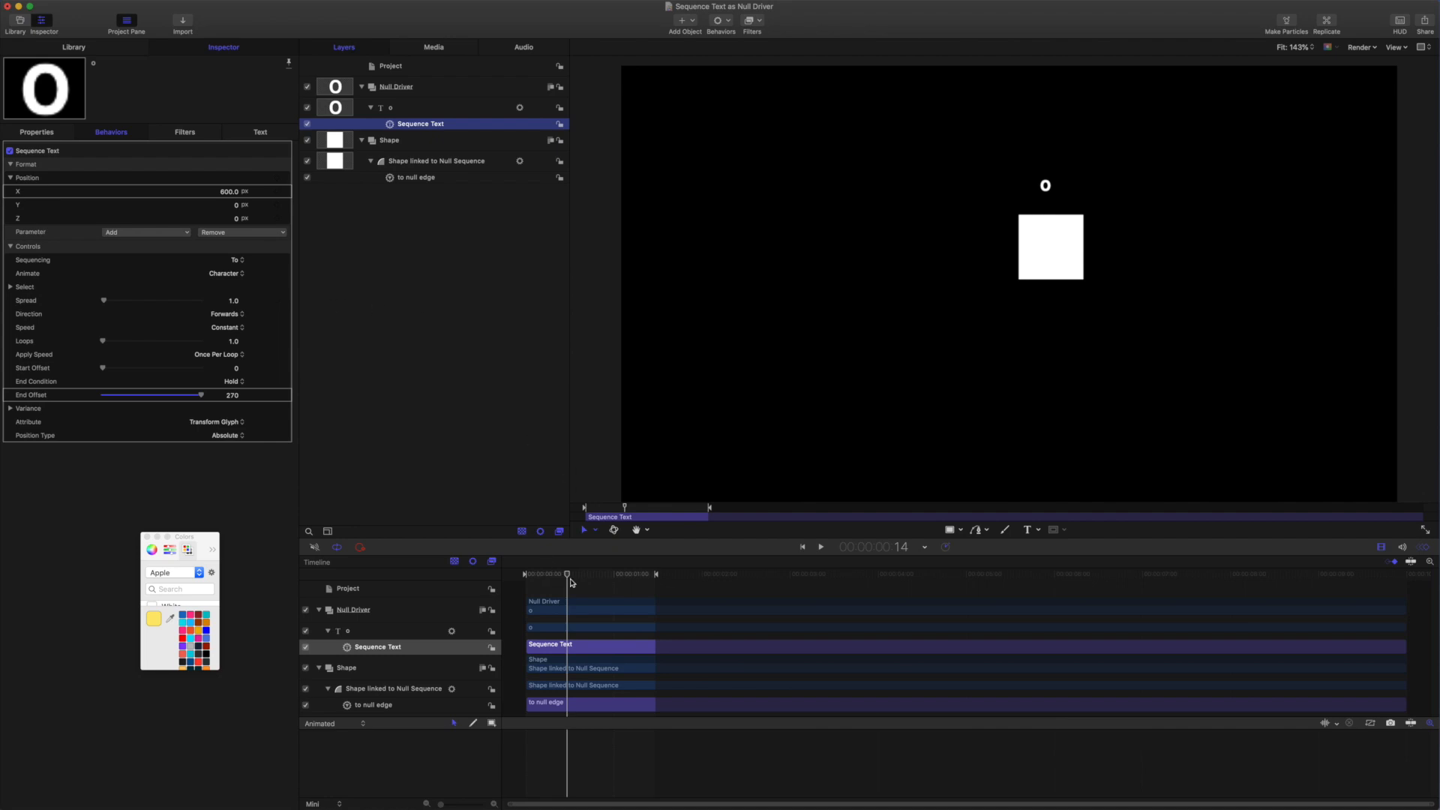
drag(567, 575, 516, 573)
key(space)
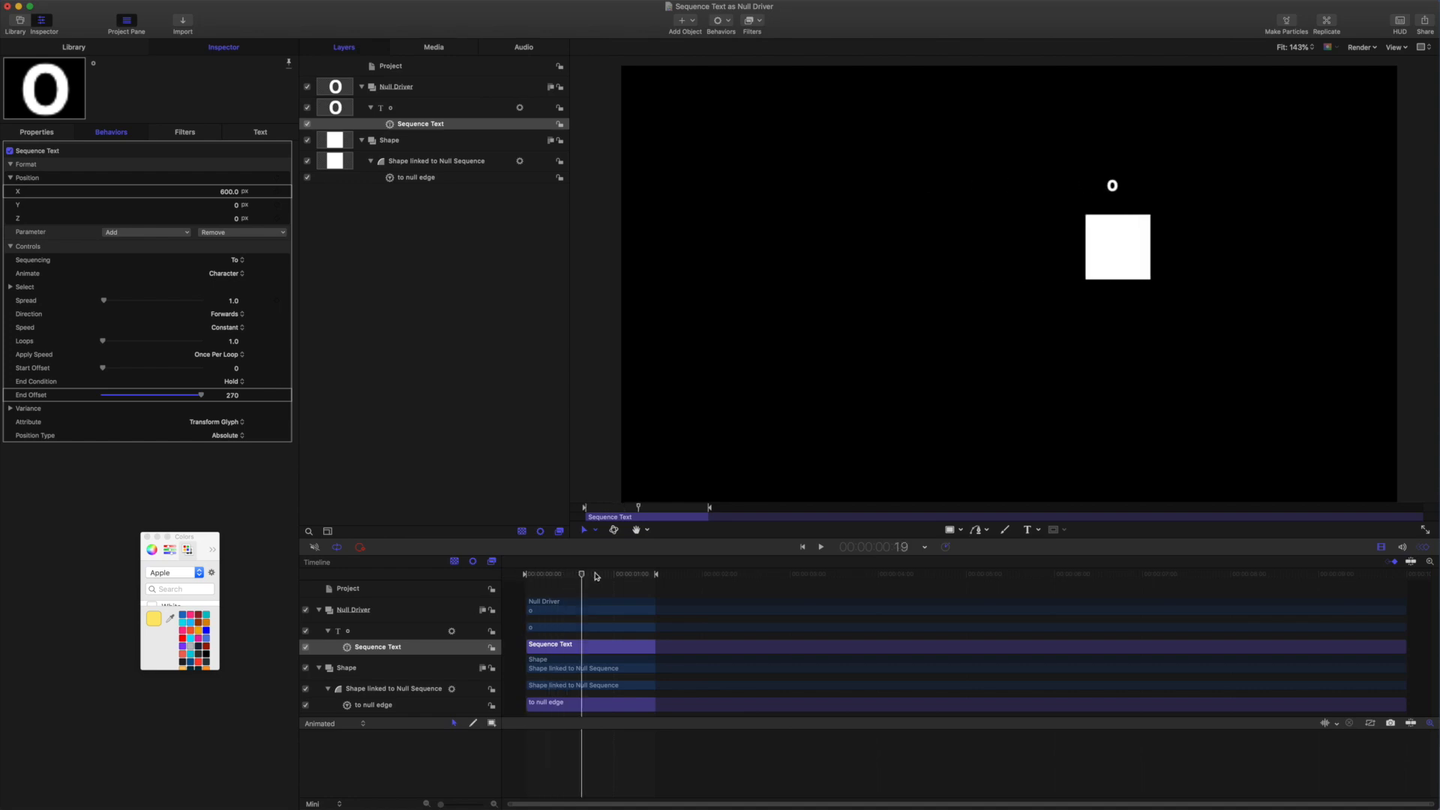
Try the Custom option for the Sequence Text behavior's Speed and set it back to Constant
drag(557, 568, 572, 569)
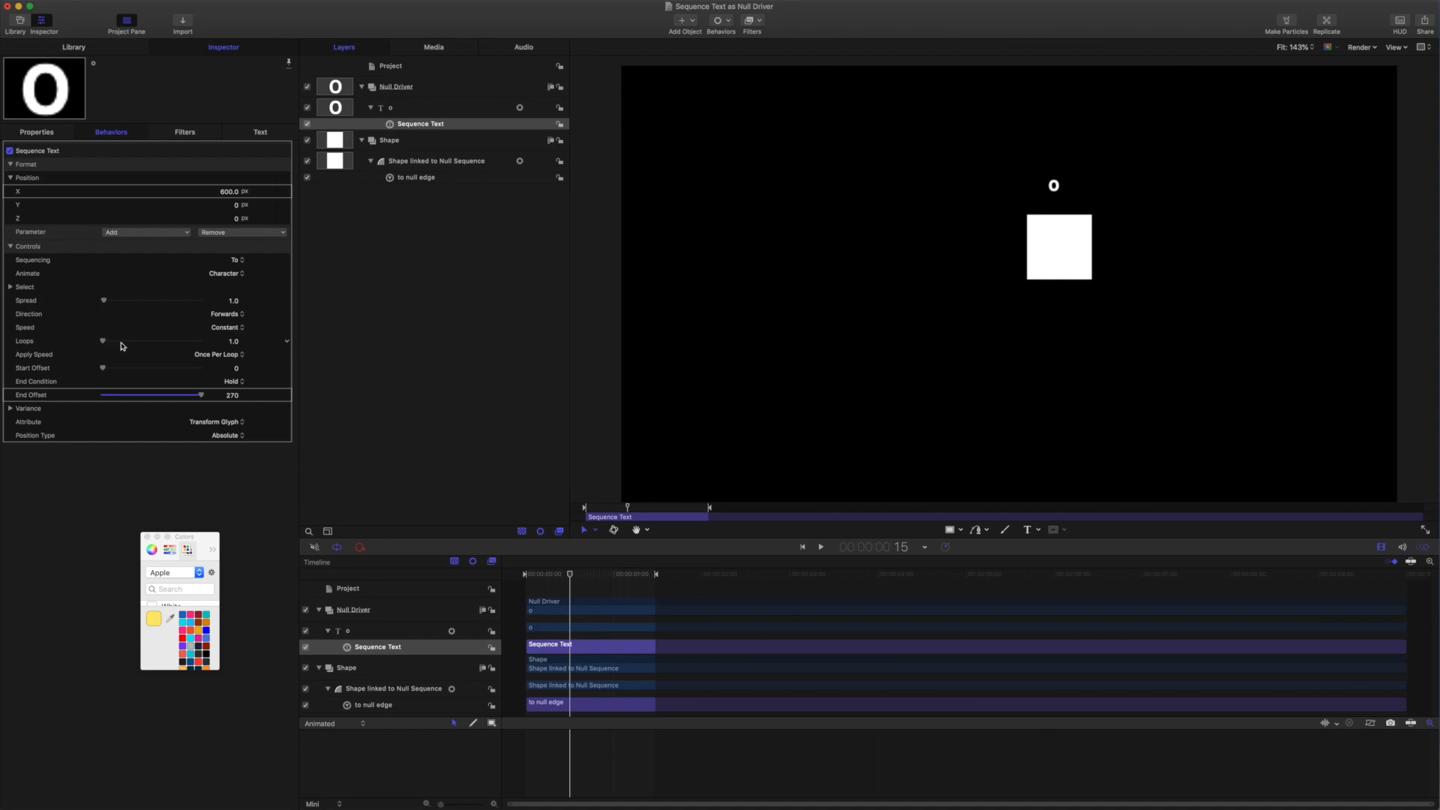
click(229, 328)
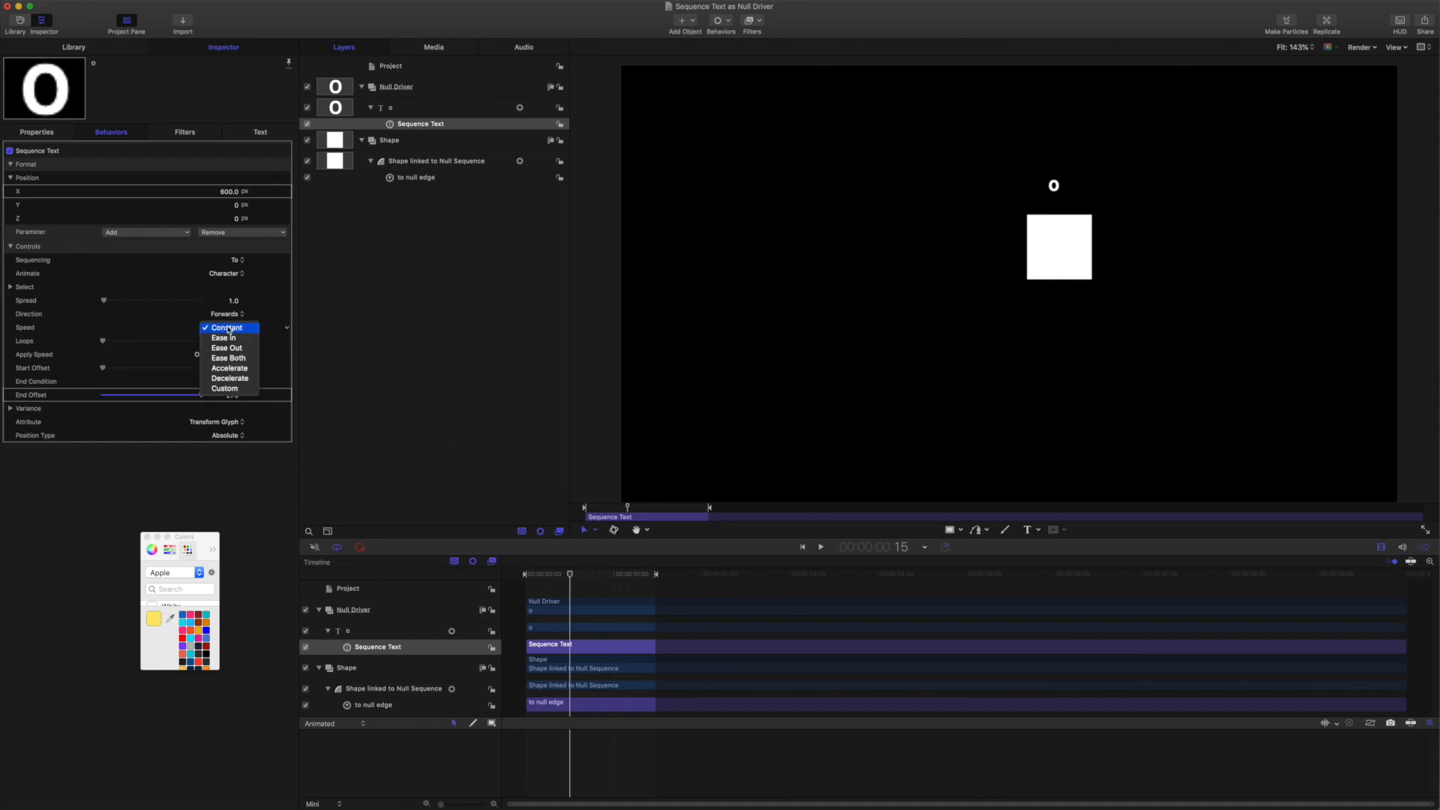
click(424, 308)
click(215, 328)
click(255, 391)
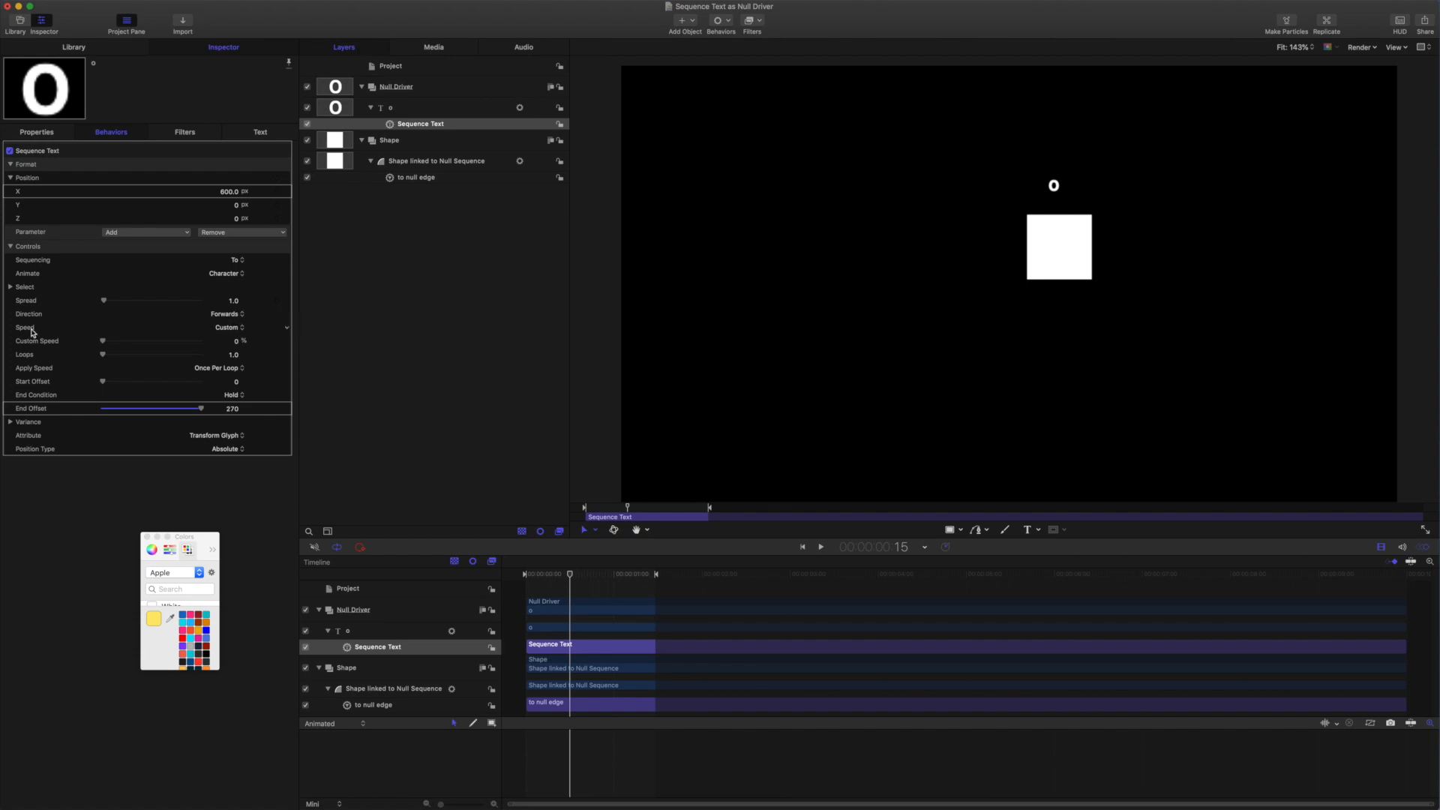
click(231, 330)
click(225, 267)
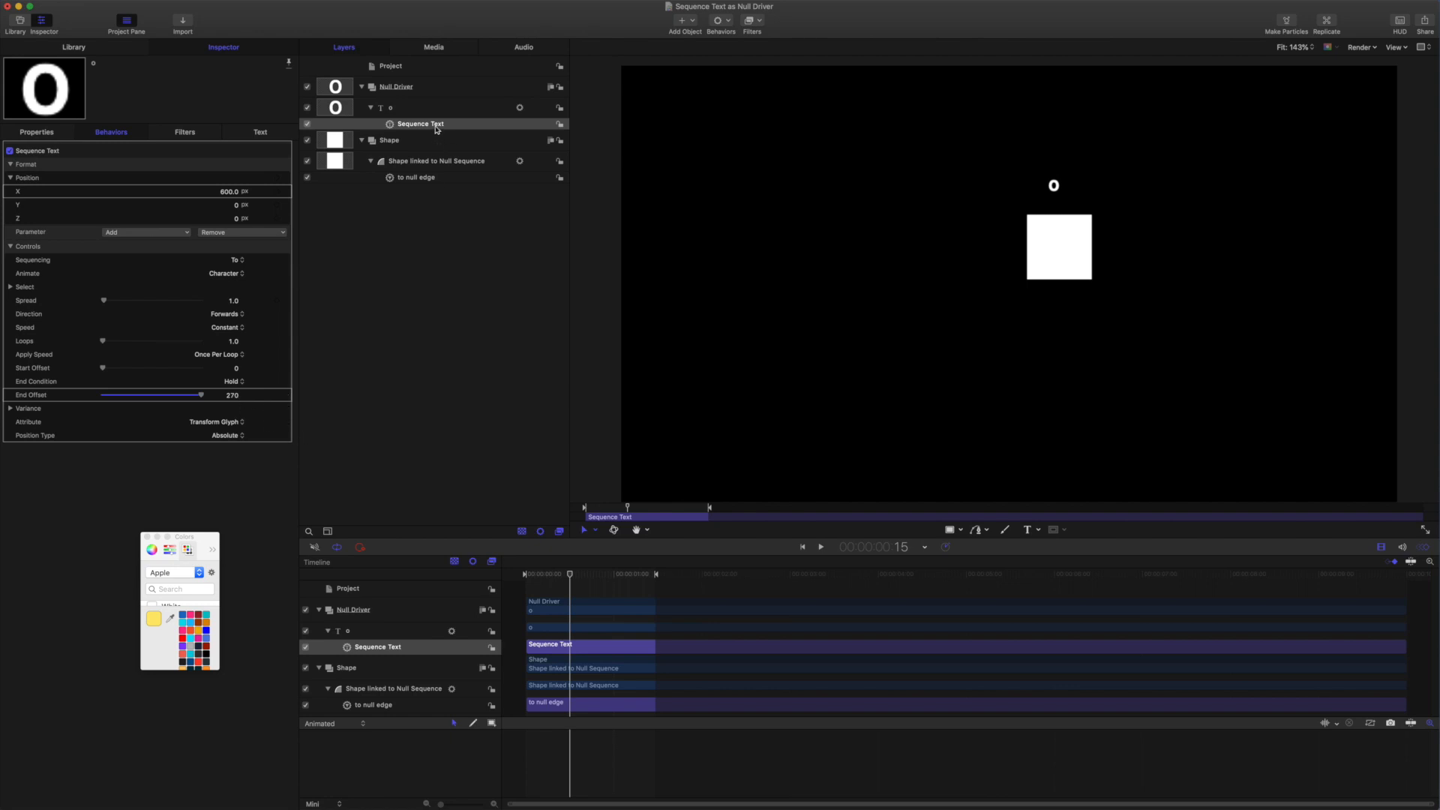
Scrub from the project's last frame back to the start, and through the animation to frame 15
drag(570, 574, 1419, 615)
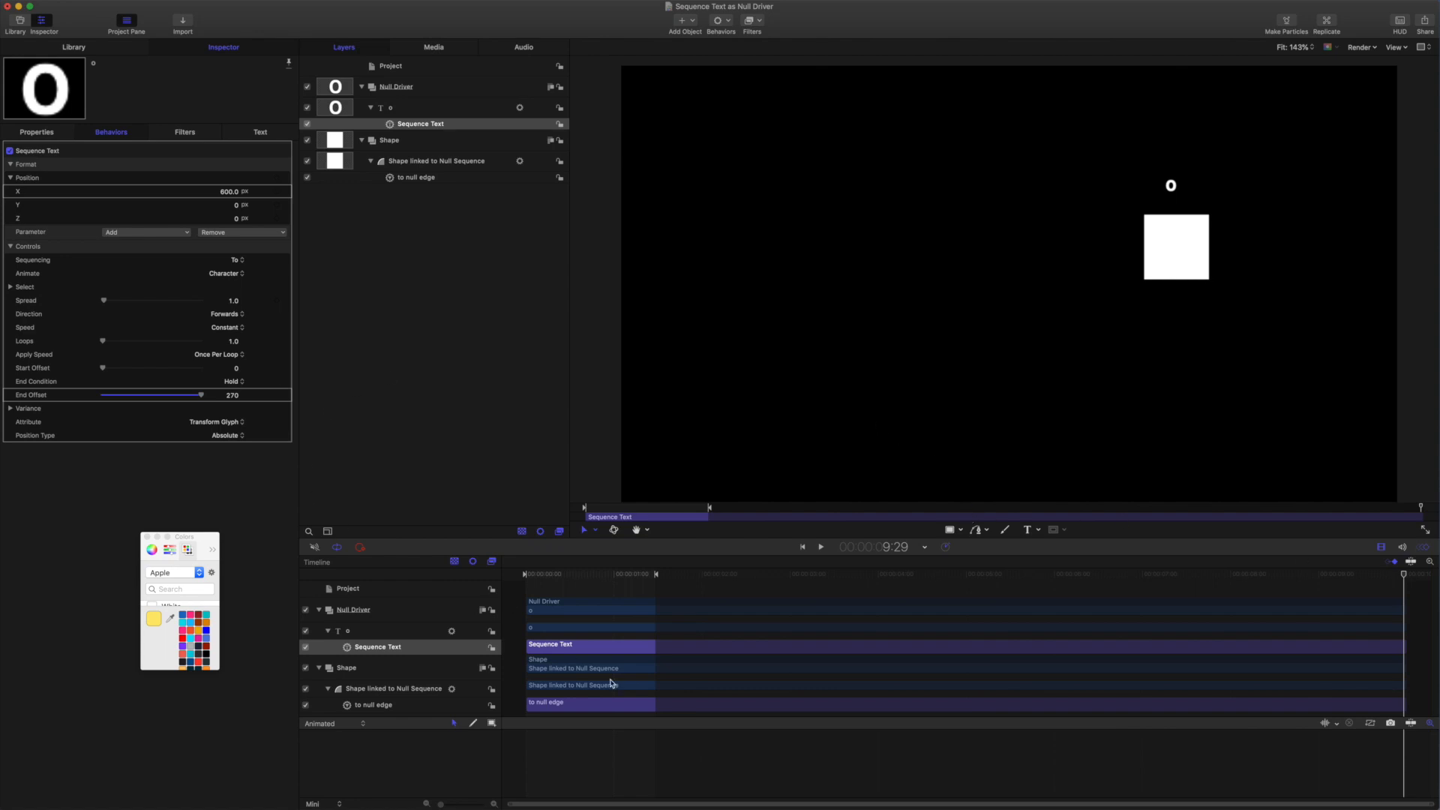
drag(1403, 574, 525, 575)
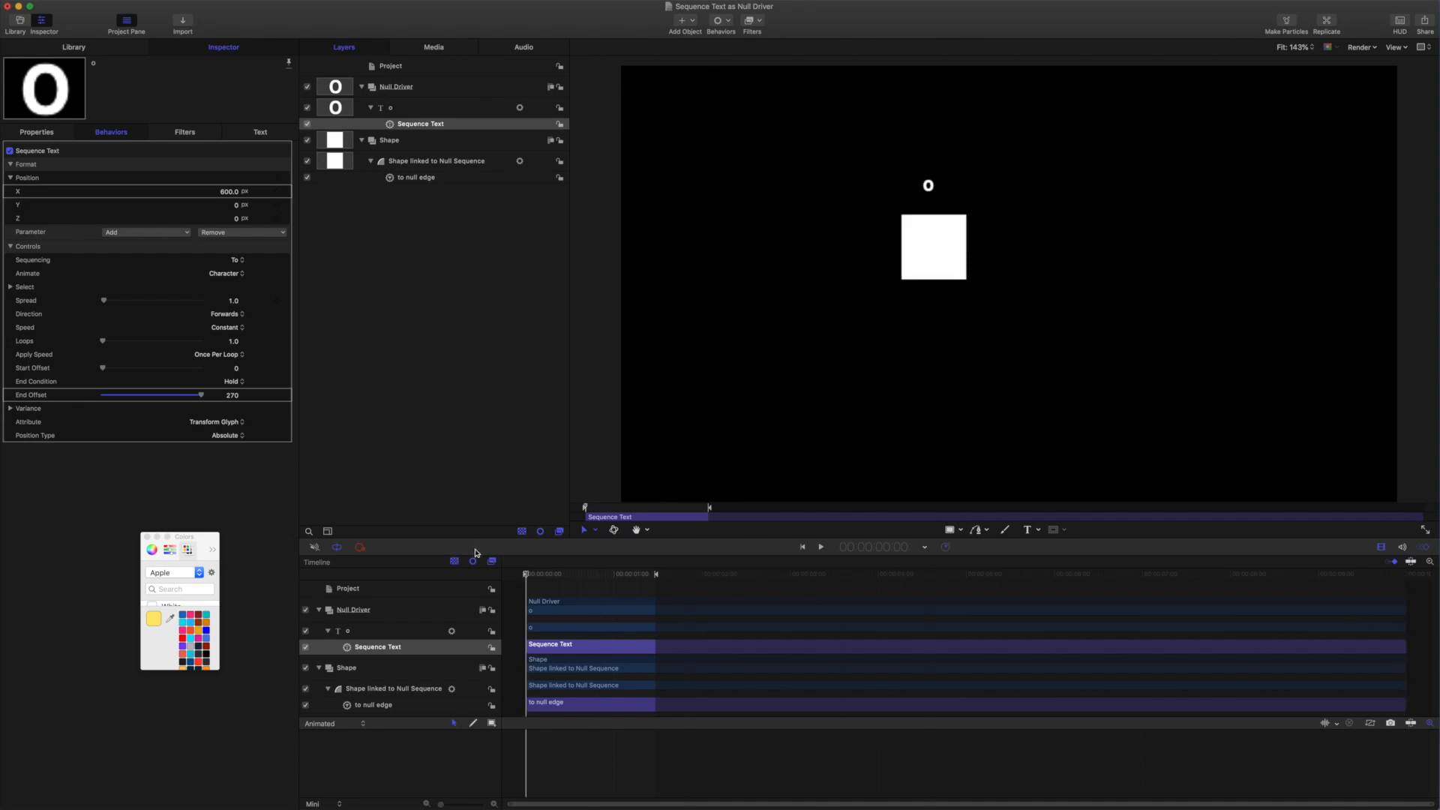
drag(529, 574, 607, 578)
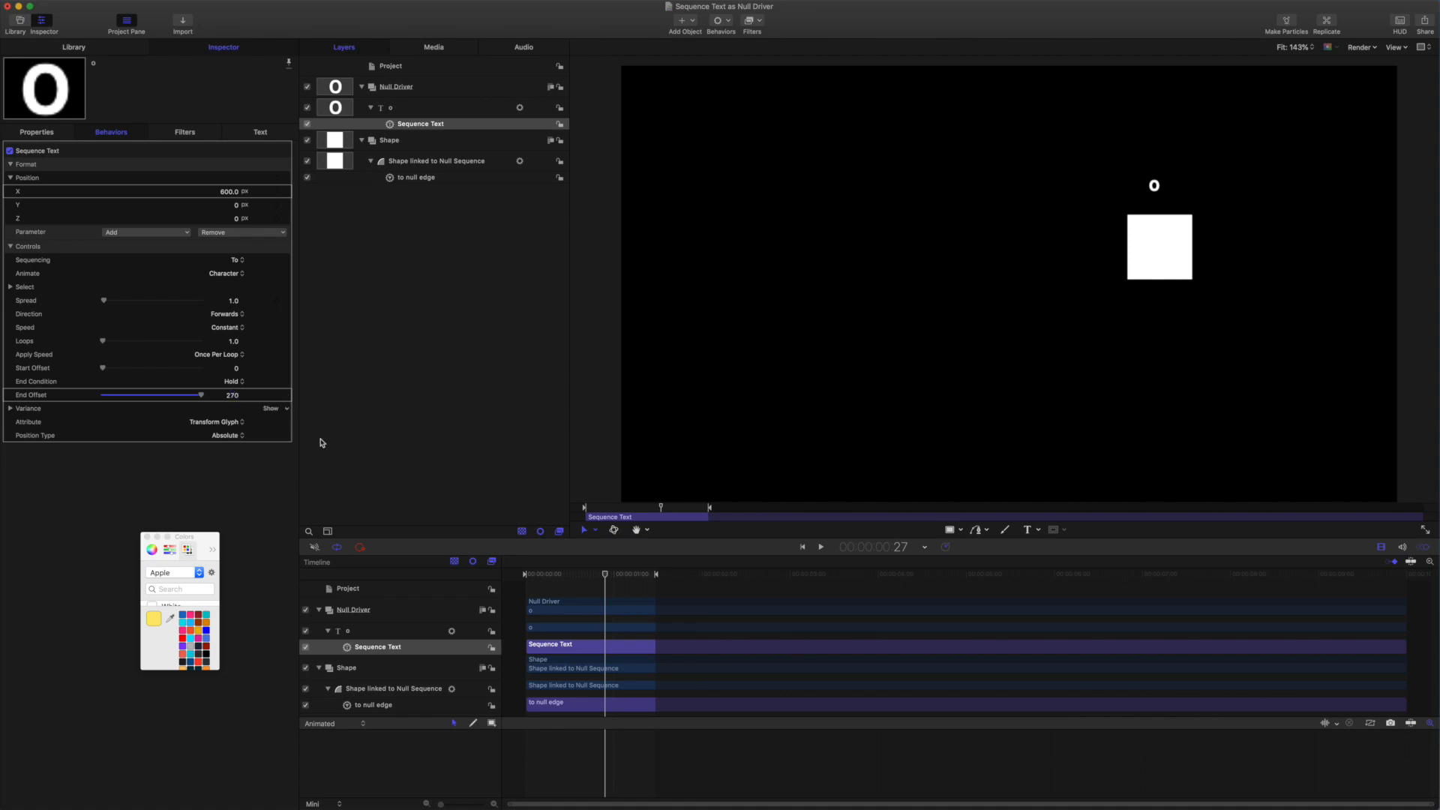
drag(606, 575, 571, 574)
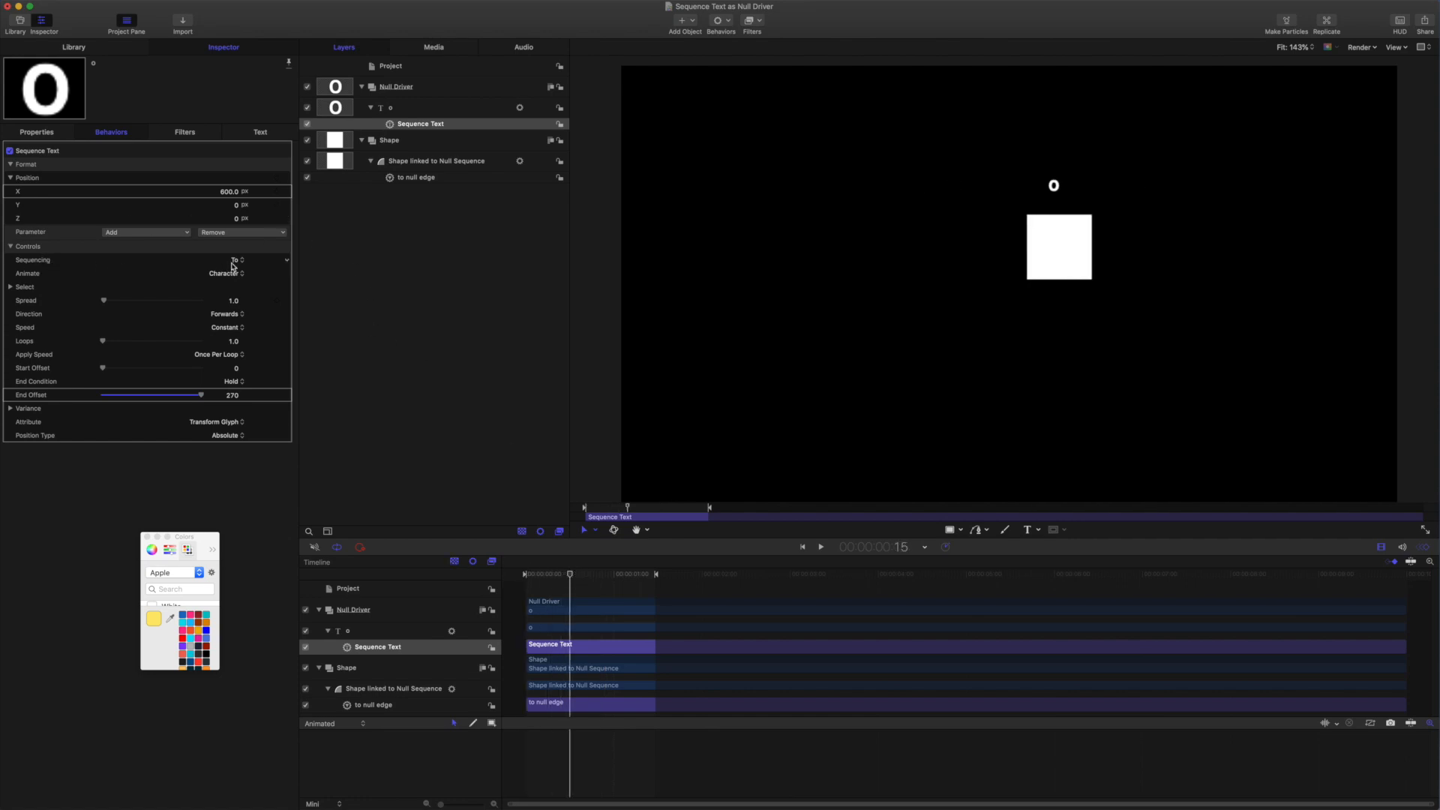
Try trimming the Sequence Text behavior to end at 1:00, preview the animation, and undo the trim
drag(571, 574, 615, 585)
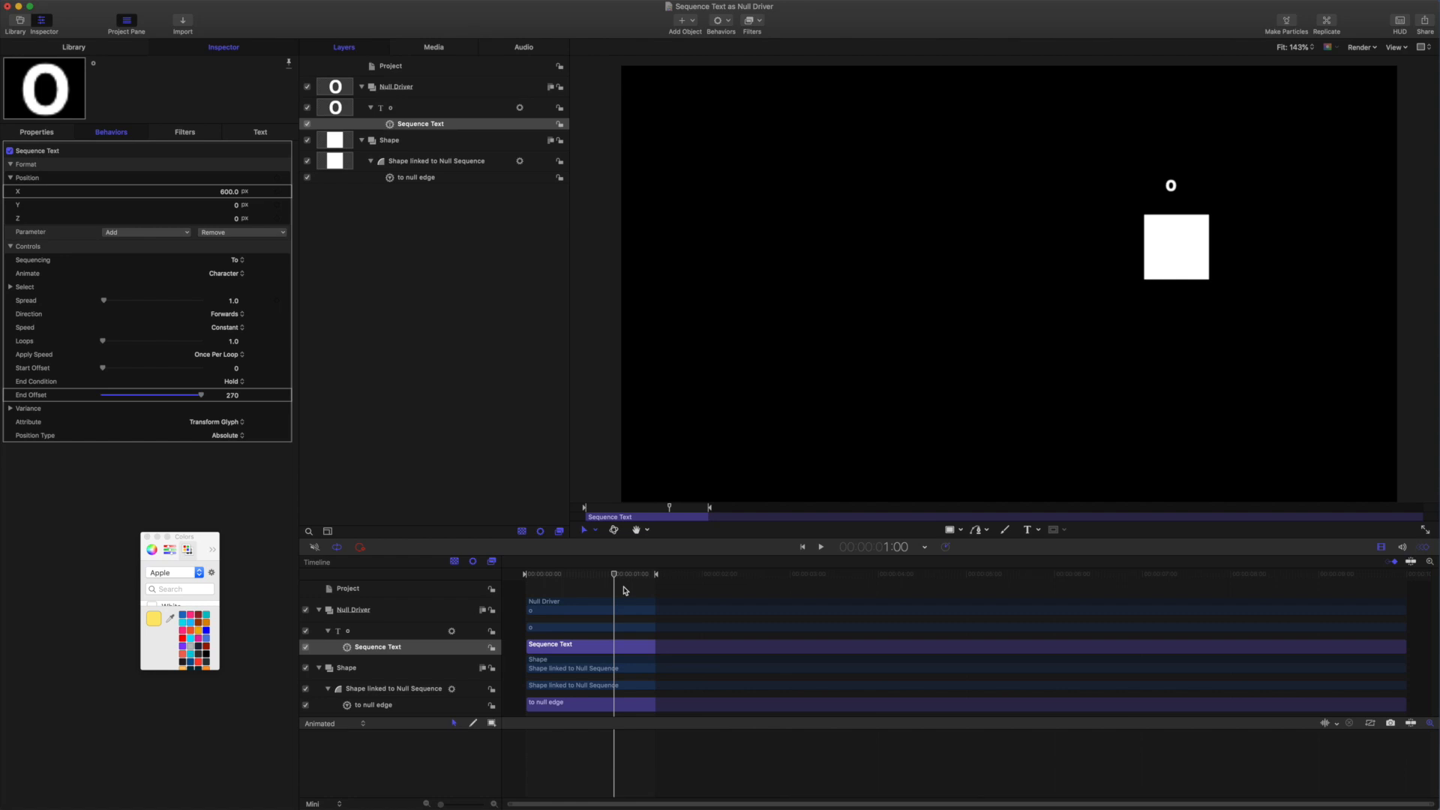
key(o)
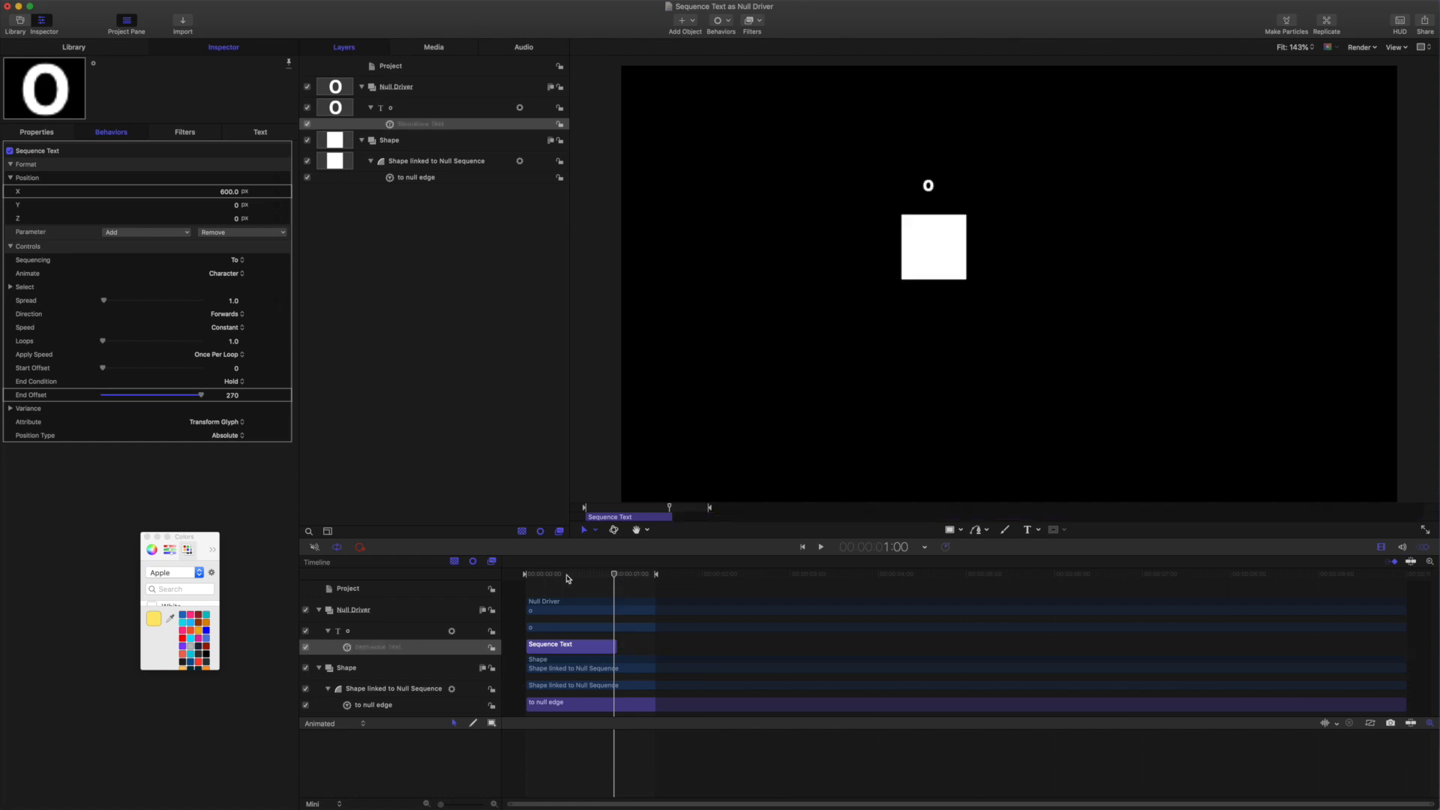
key(Home)
key(space)
key(space)
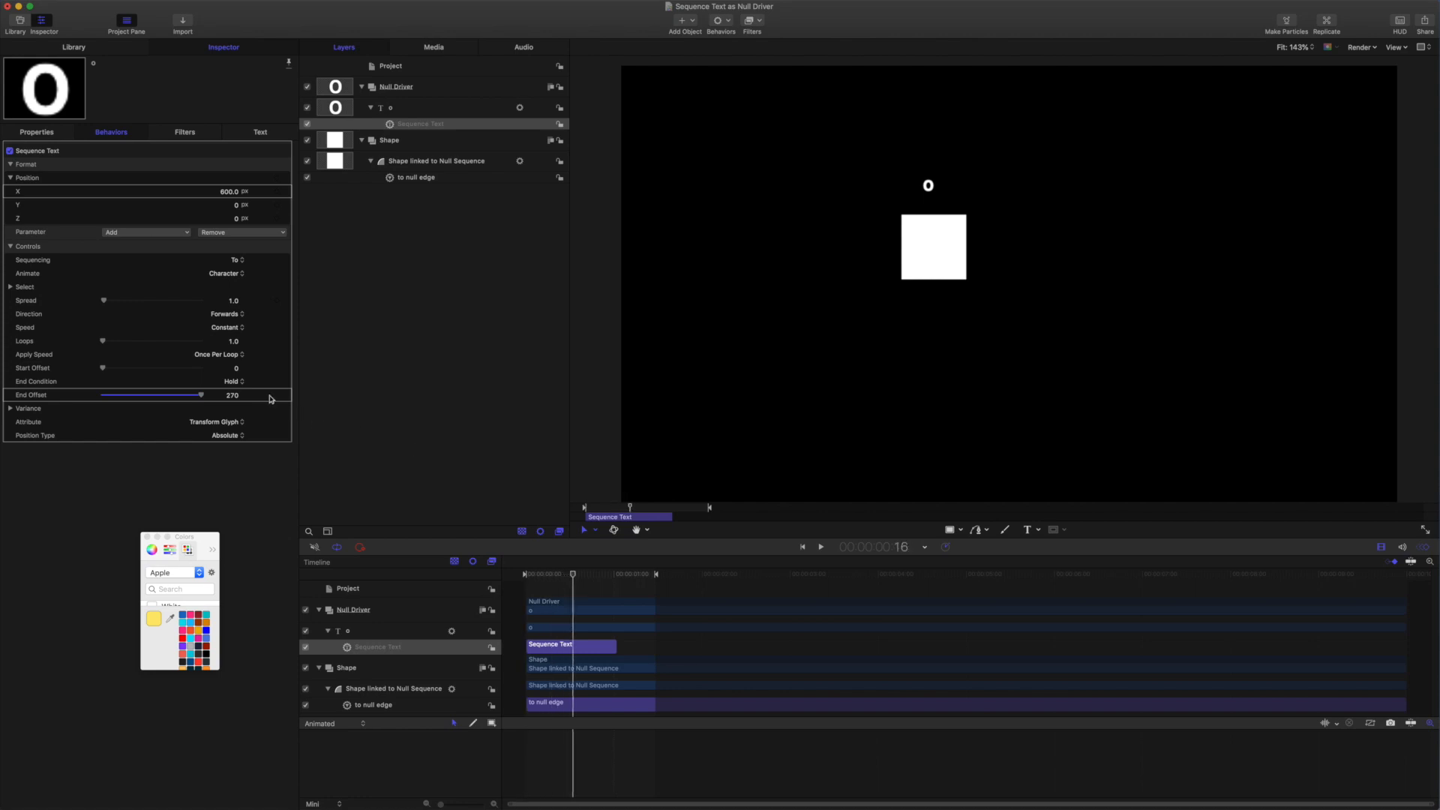
click(287, 396)
click(607, 698)
mouse_move(573, 575)
mouse_down()
mouse_move(528, 575)
mouse_move(634, 584)
mouse_move(529, 583)
mouse_move(598, 586)
mouse_up()
key(super+z)
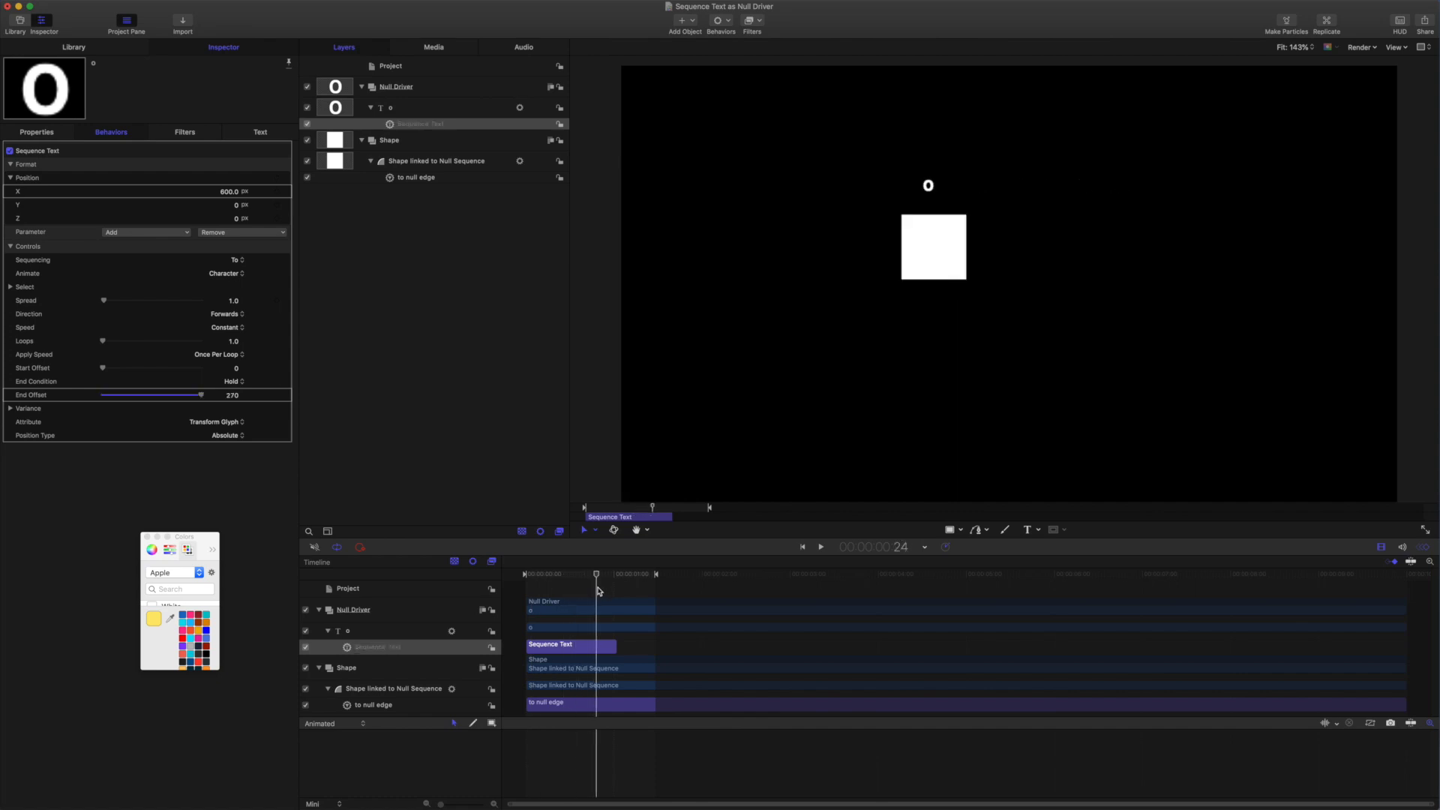
key(super+z)
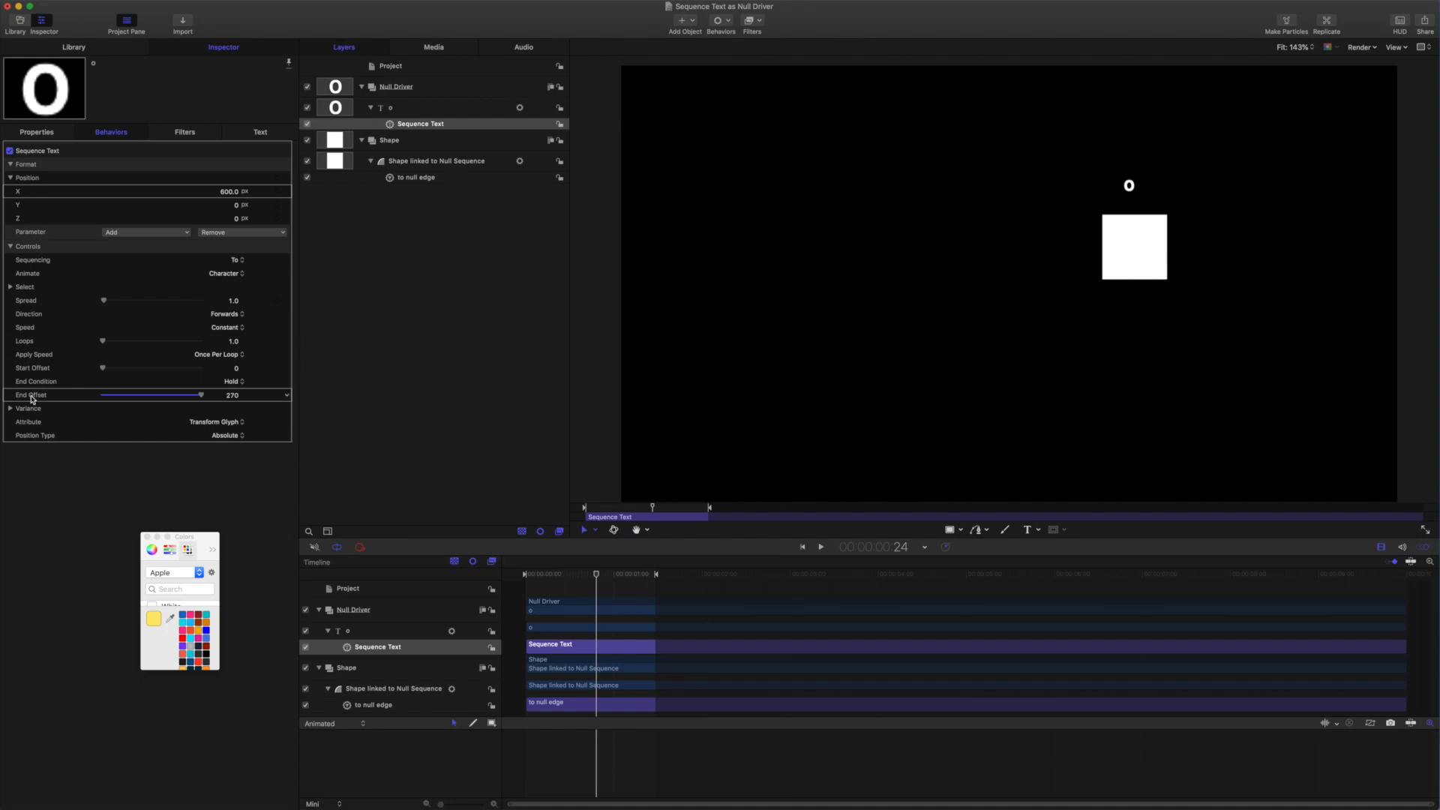
Scrub to frame 26 and examine the Sequence Text behavior's Speed options and that parameter's keyframing and publishing commands
mouse_move(600, 576)
mouse_down()
mouse_move(484, 568)
mouse_move(652, 588)
mouse_move(528, 579)
mouse_move(593, 590)
mouse_up()
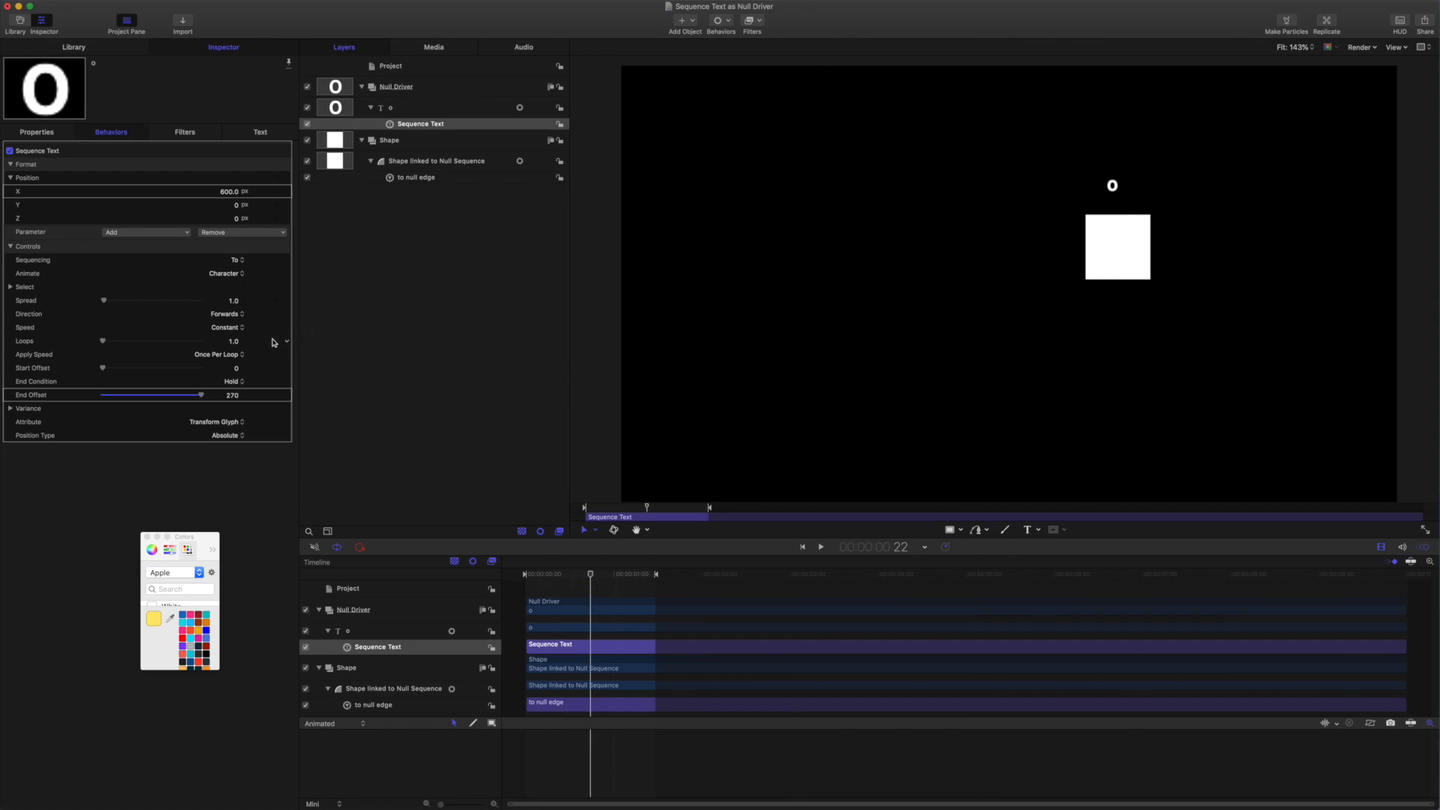
click(218, 328)
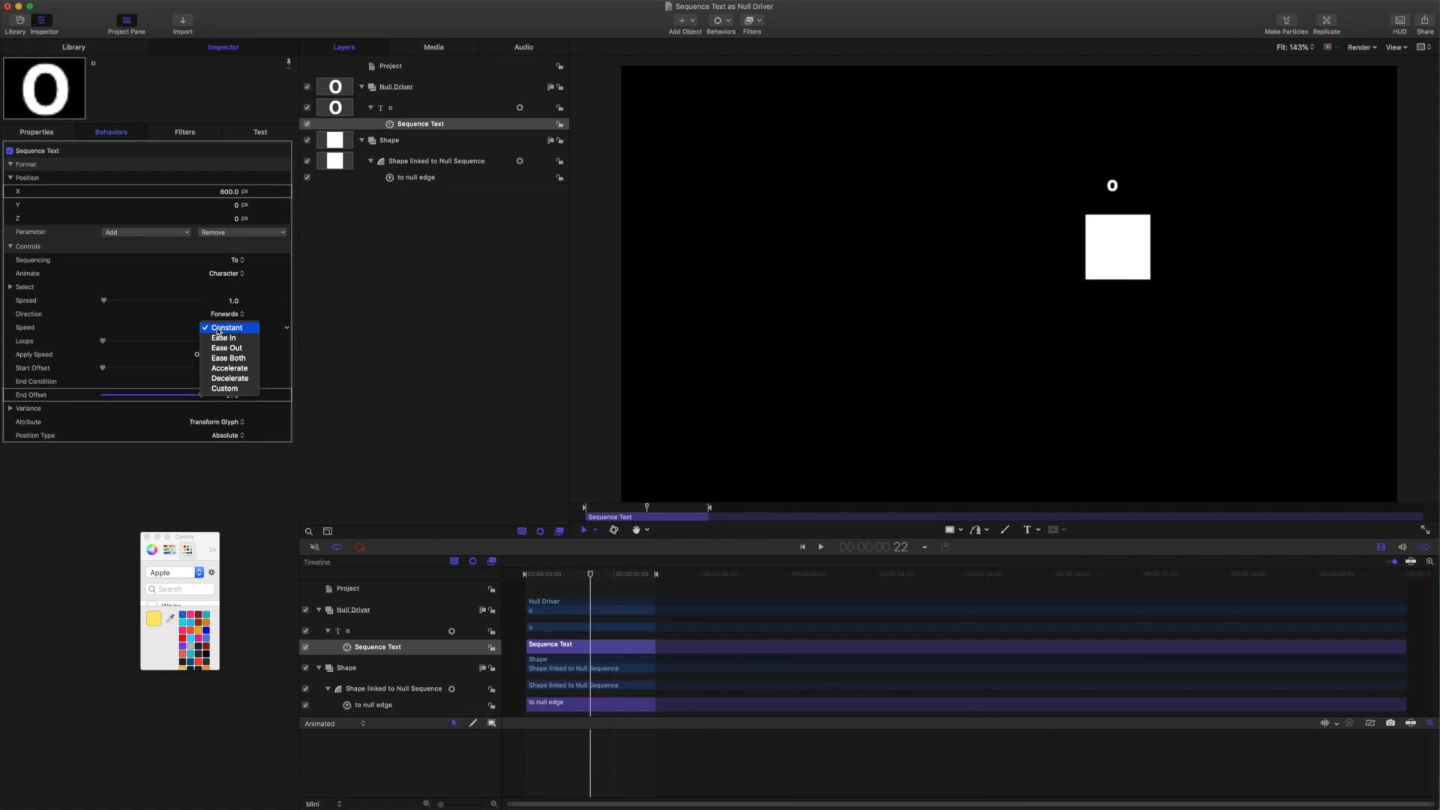
click(436, 308)
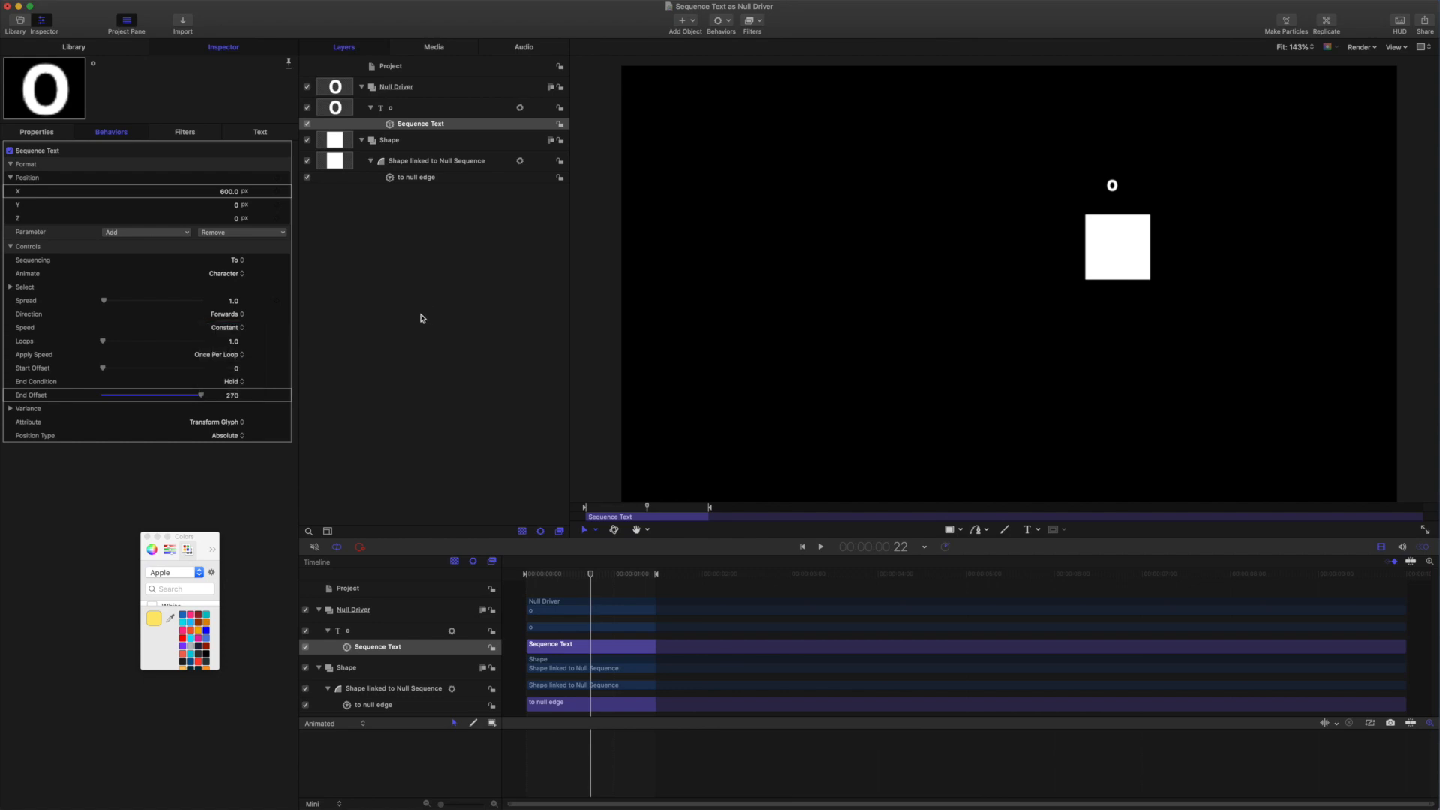
mouse_move(591, 574)
mouse_down()
mouse_move(514, 577)
mouse_move(601, 588)
mouse_up()
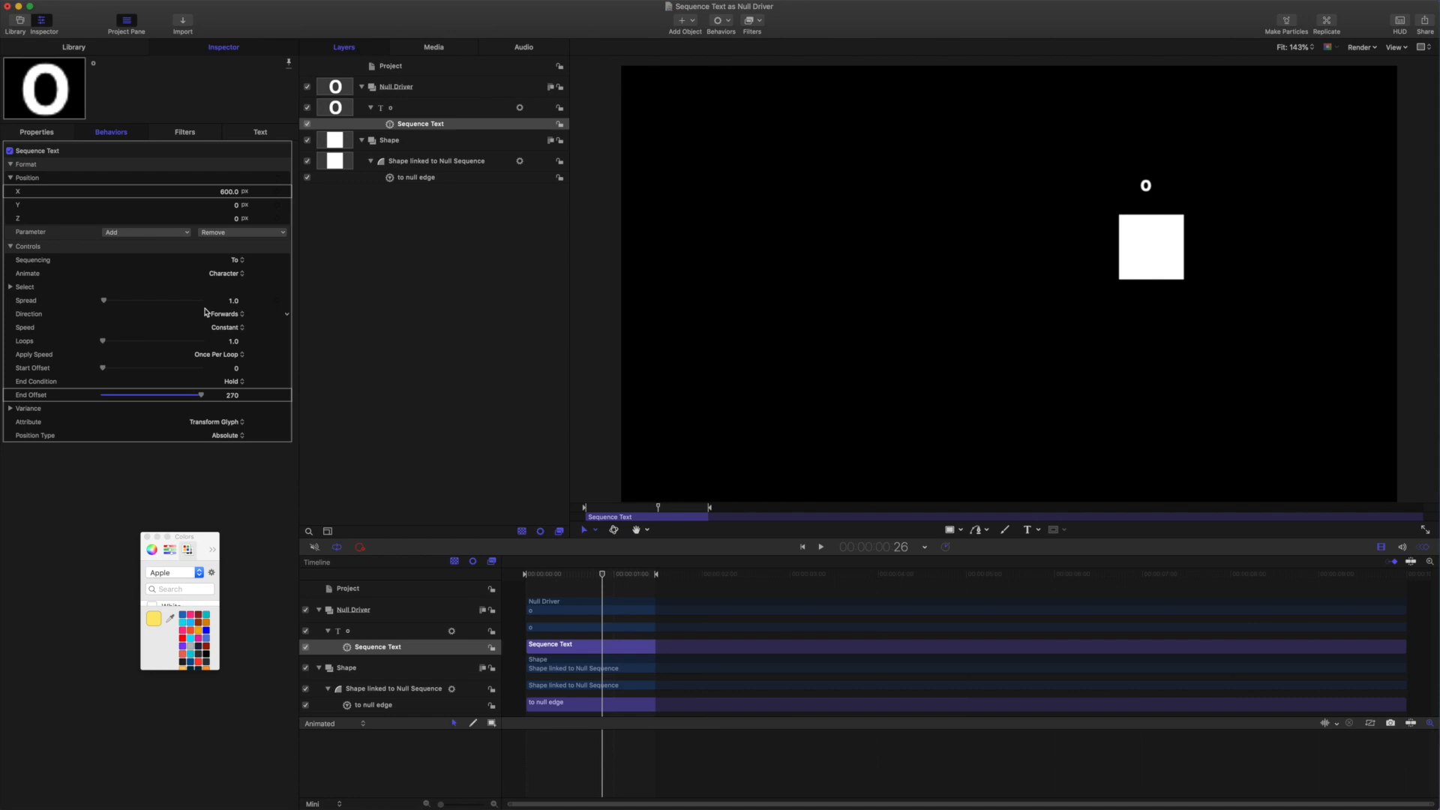
click(220, 331)
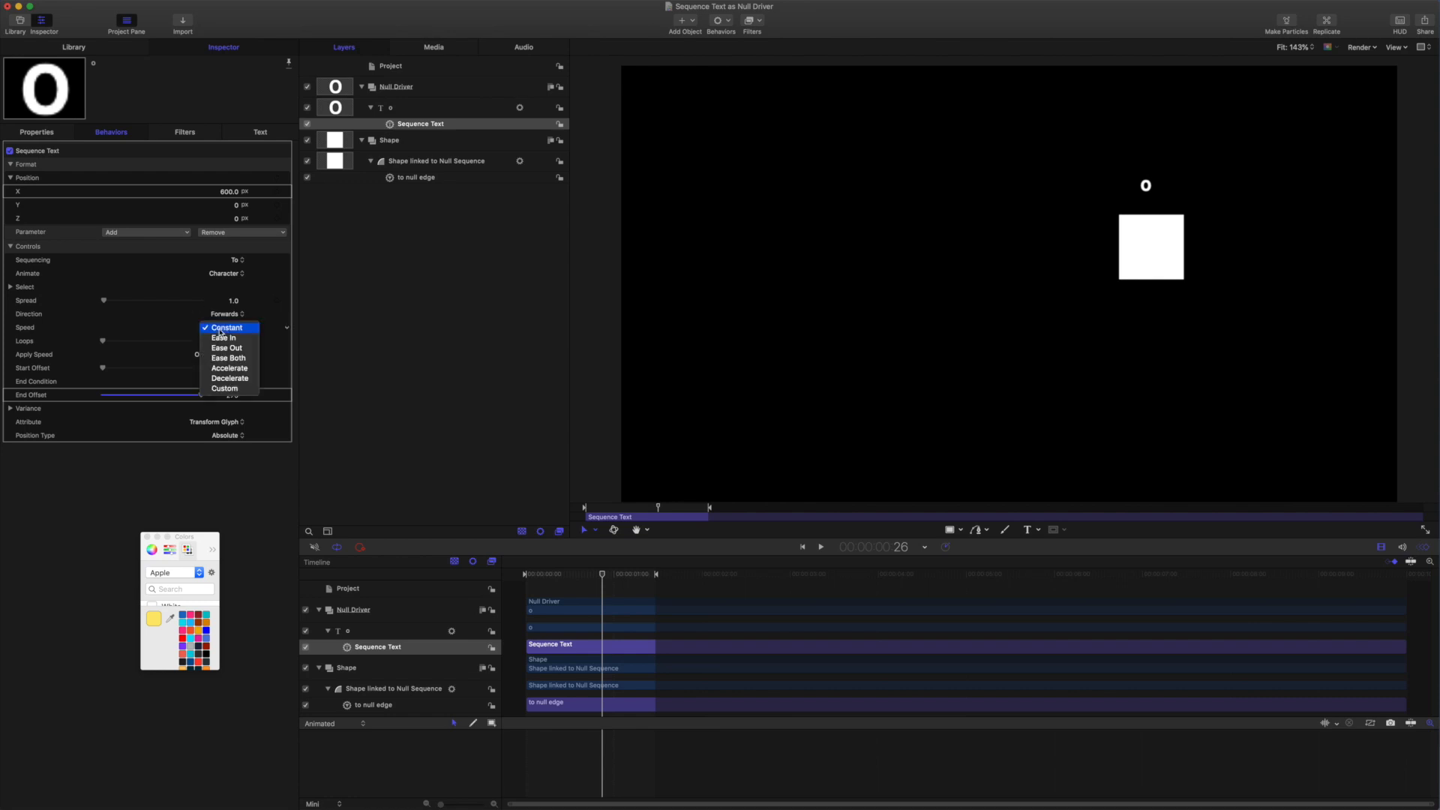
click(333, 329)
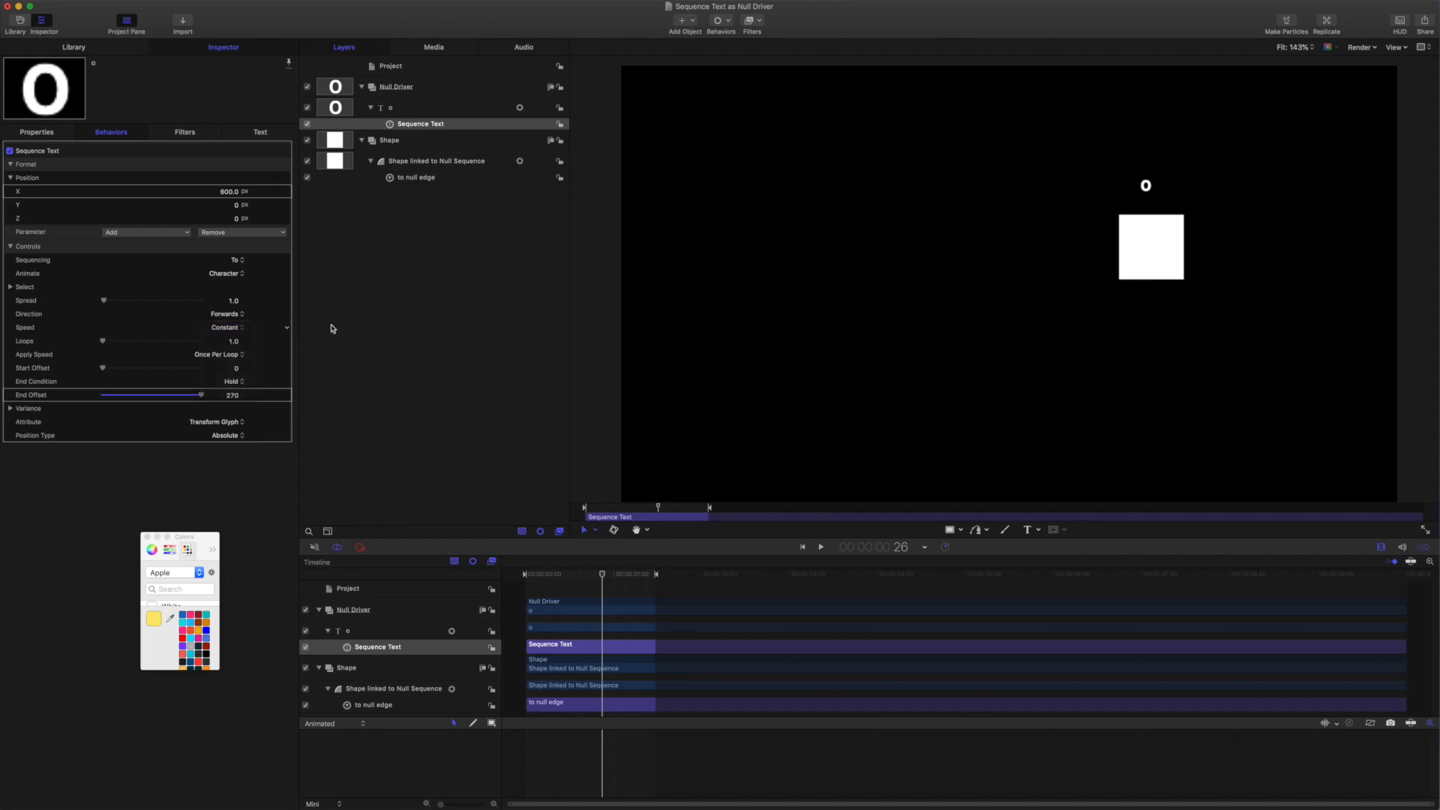
right_click(289, 330)
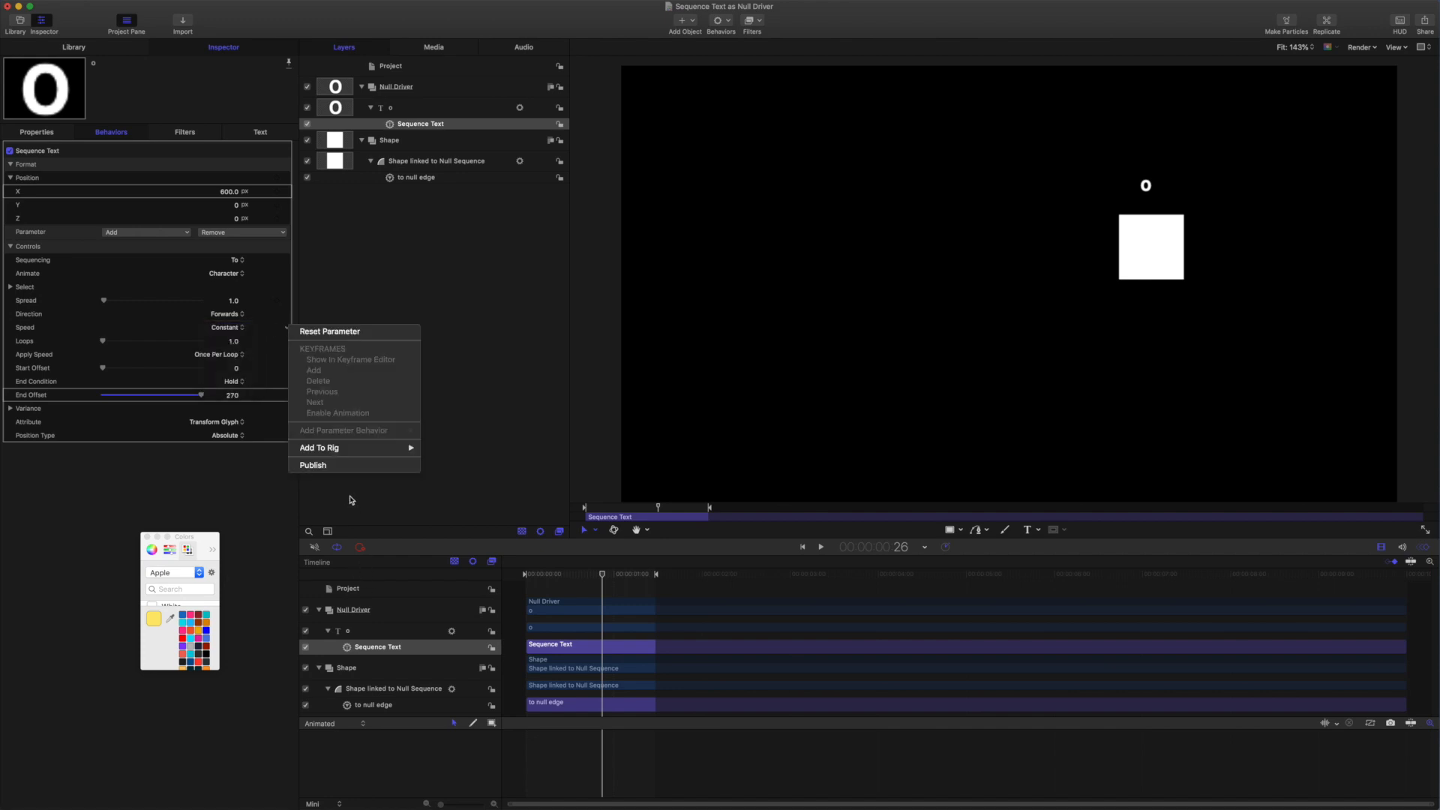
click(411, 288)
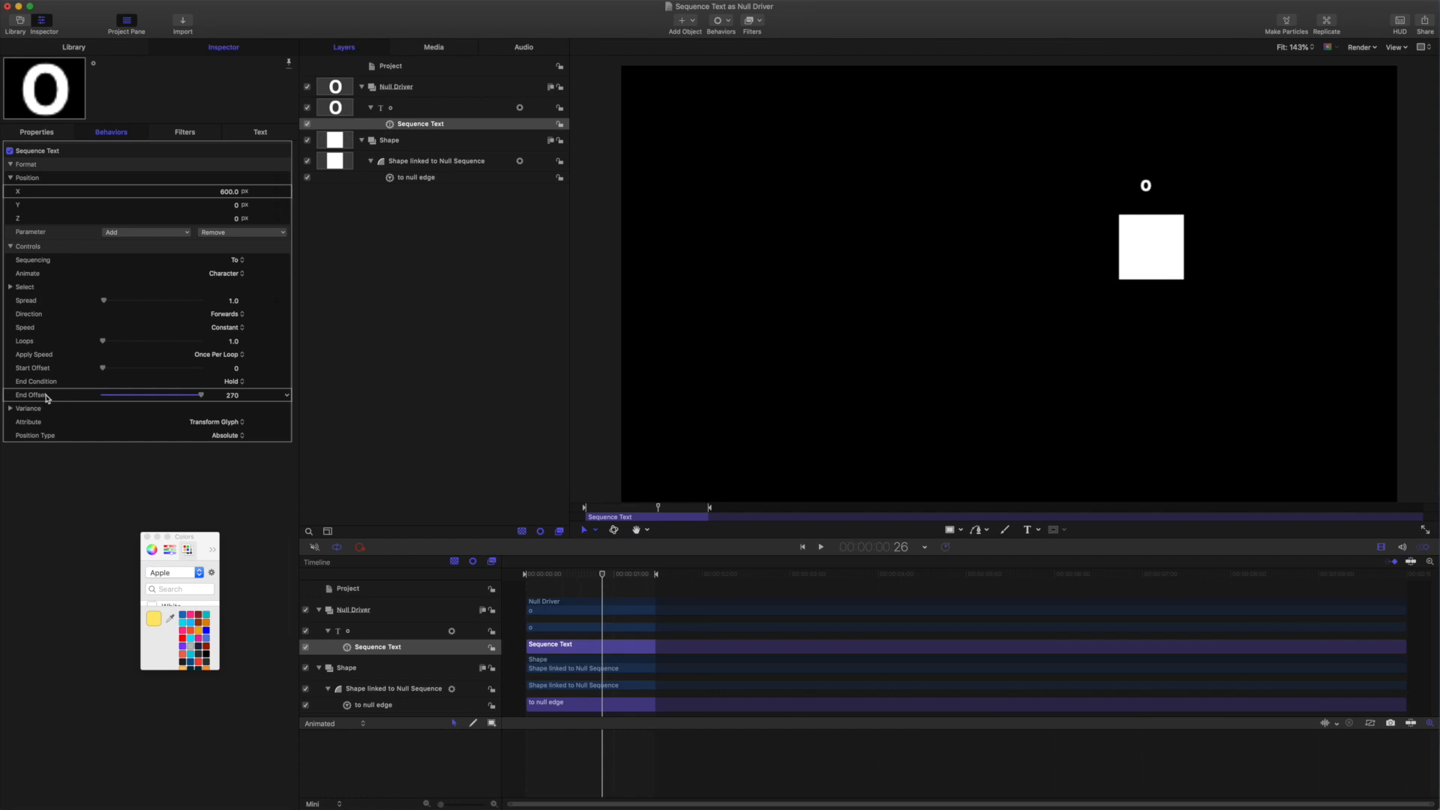
Publish the Sequence Text behavior's End Offset and X Position, and show the project's published parameters
click(287, 396)
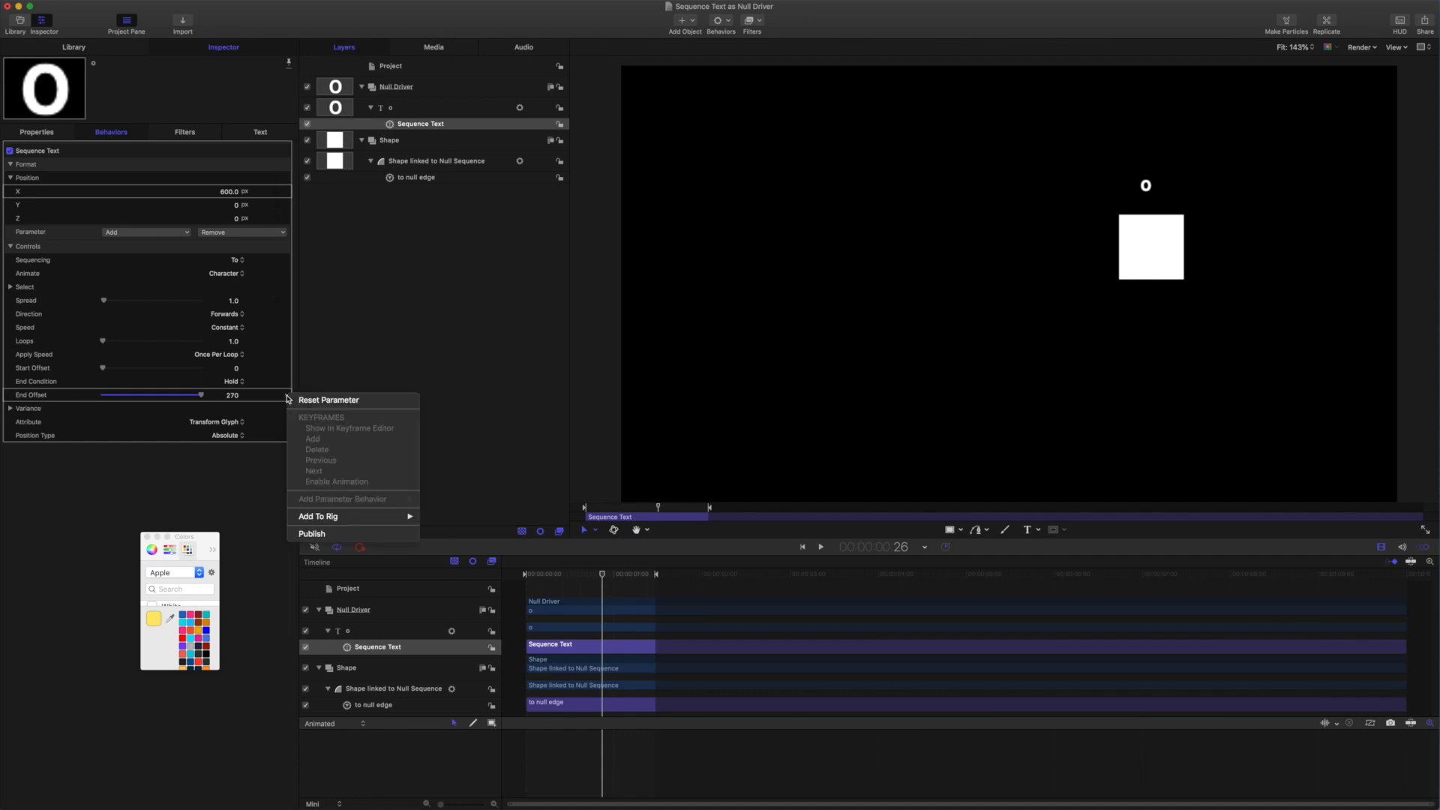
click(310, 534)
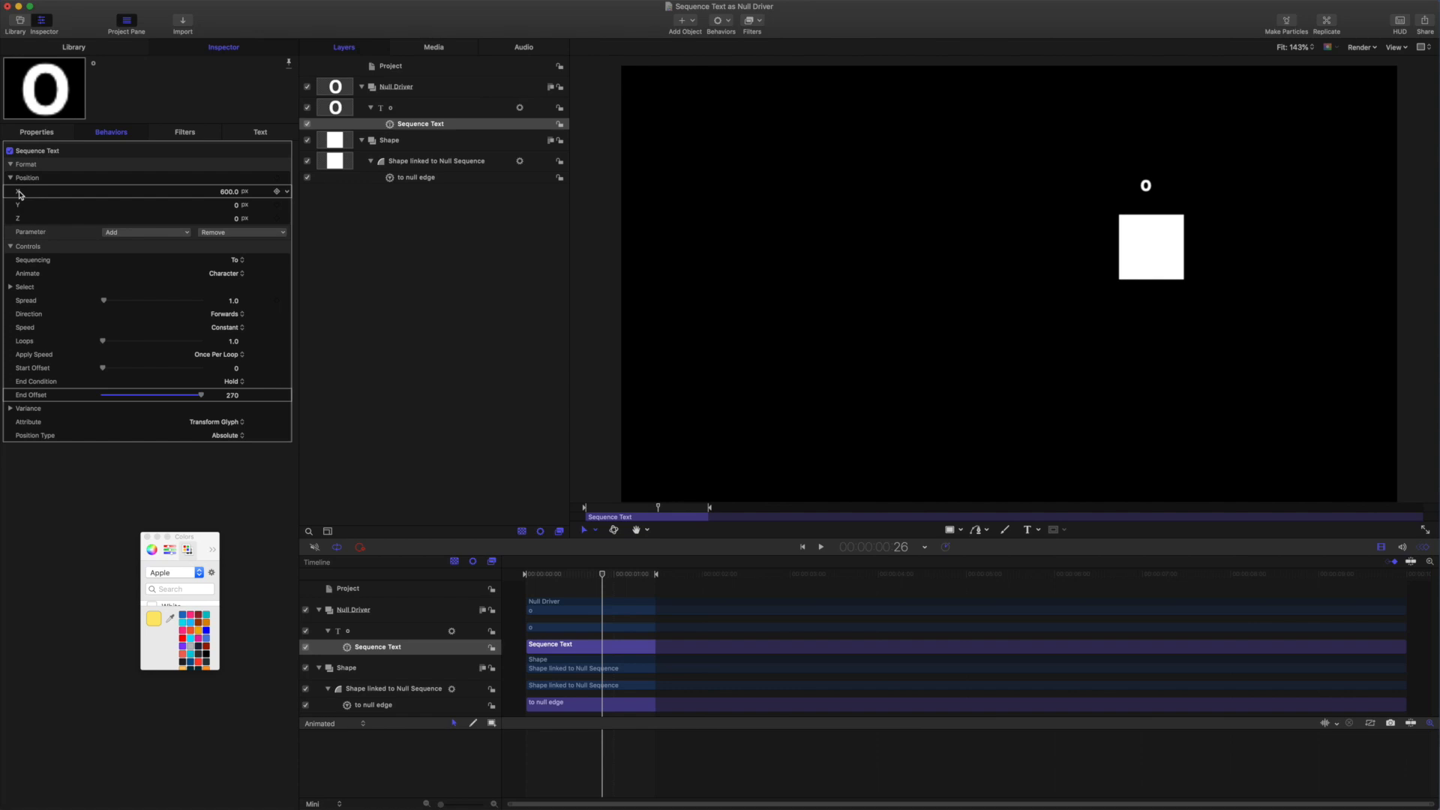
click(288, 194)
click(318, 335)
click(396, 67)
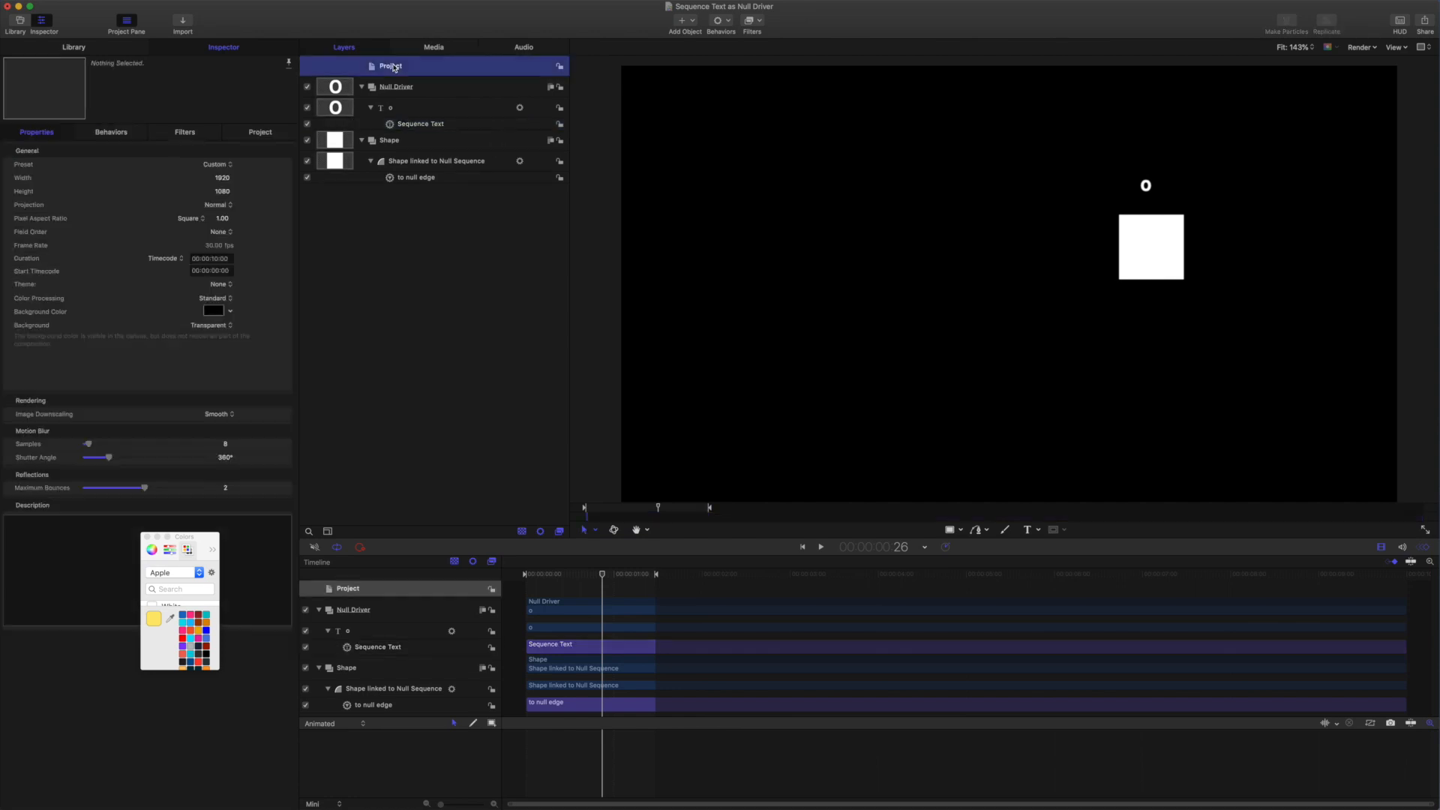
click(261, 133)
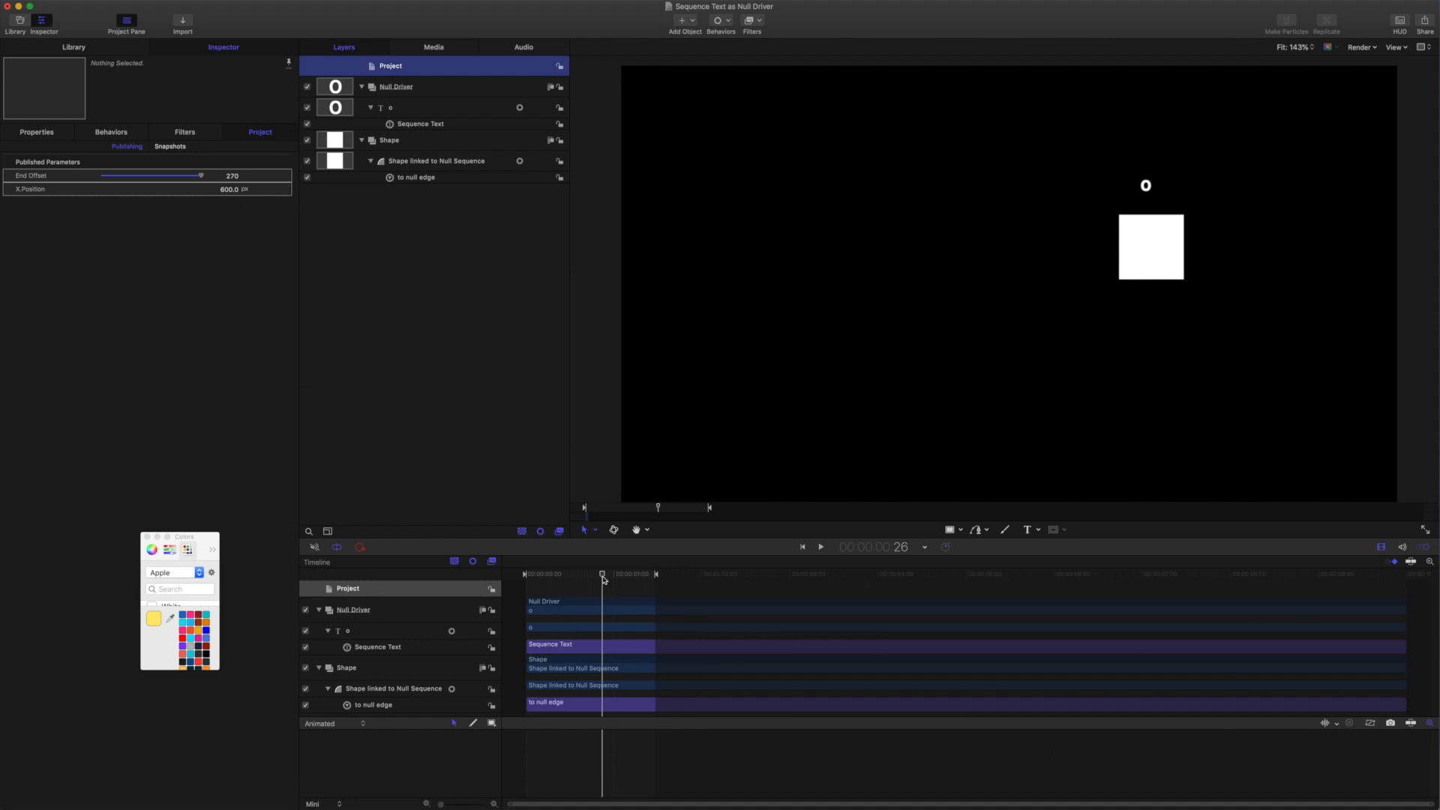
Set the play range's out point at 5:00 and return the playhead to the first frame
drag(604, 579, 550, 579)
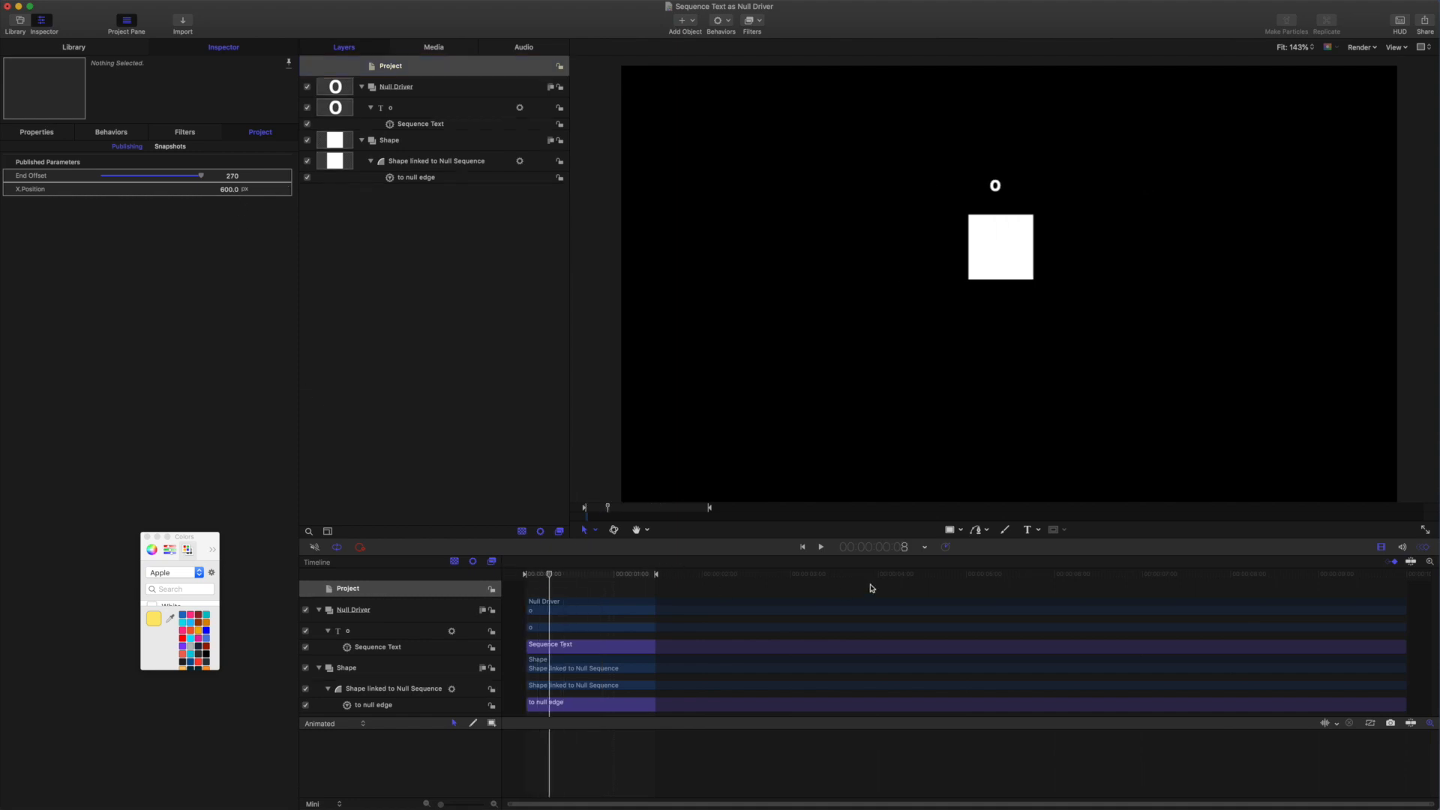
click(903, 550)
text(500)
key(Return)
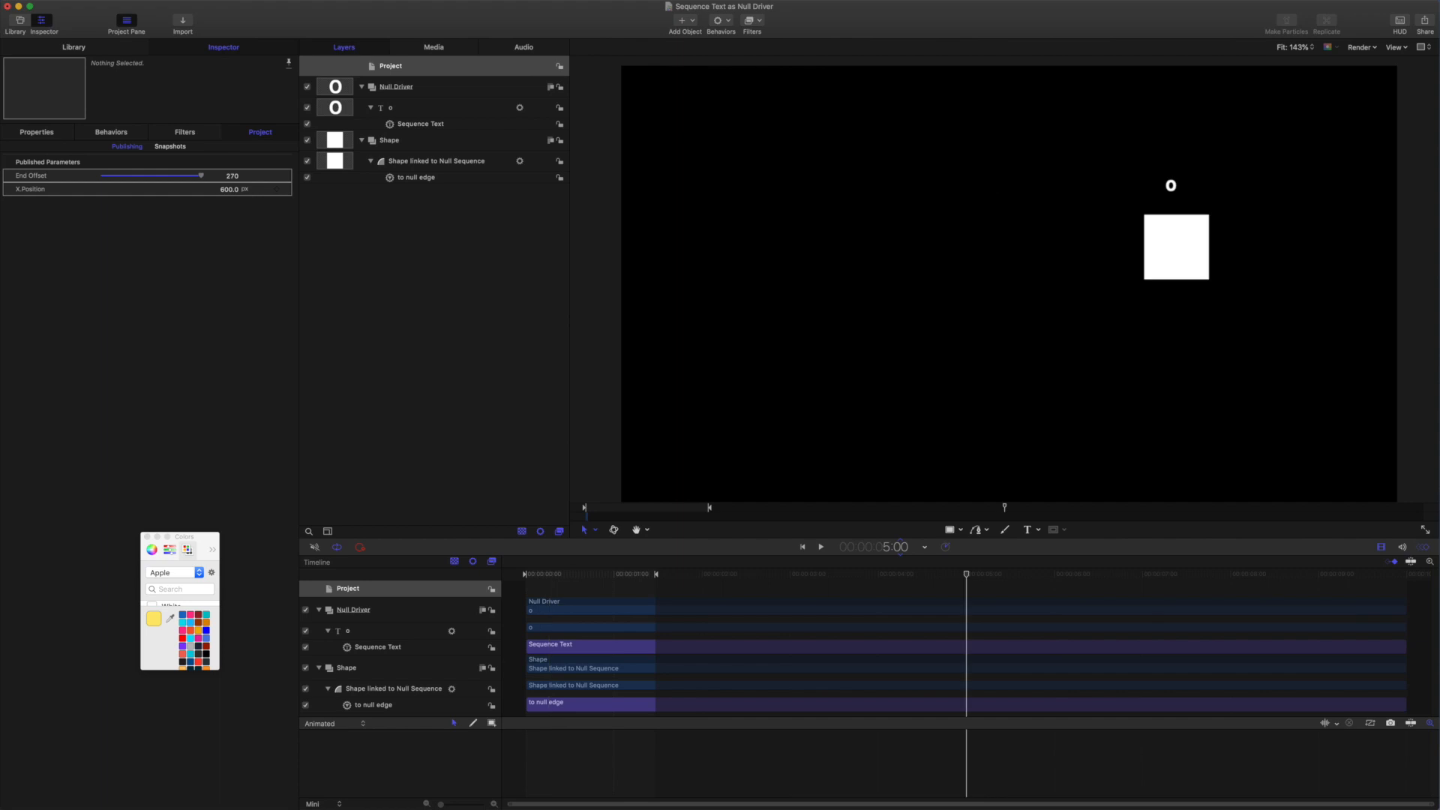
key(alt+super+o)
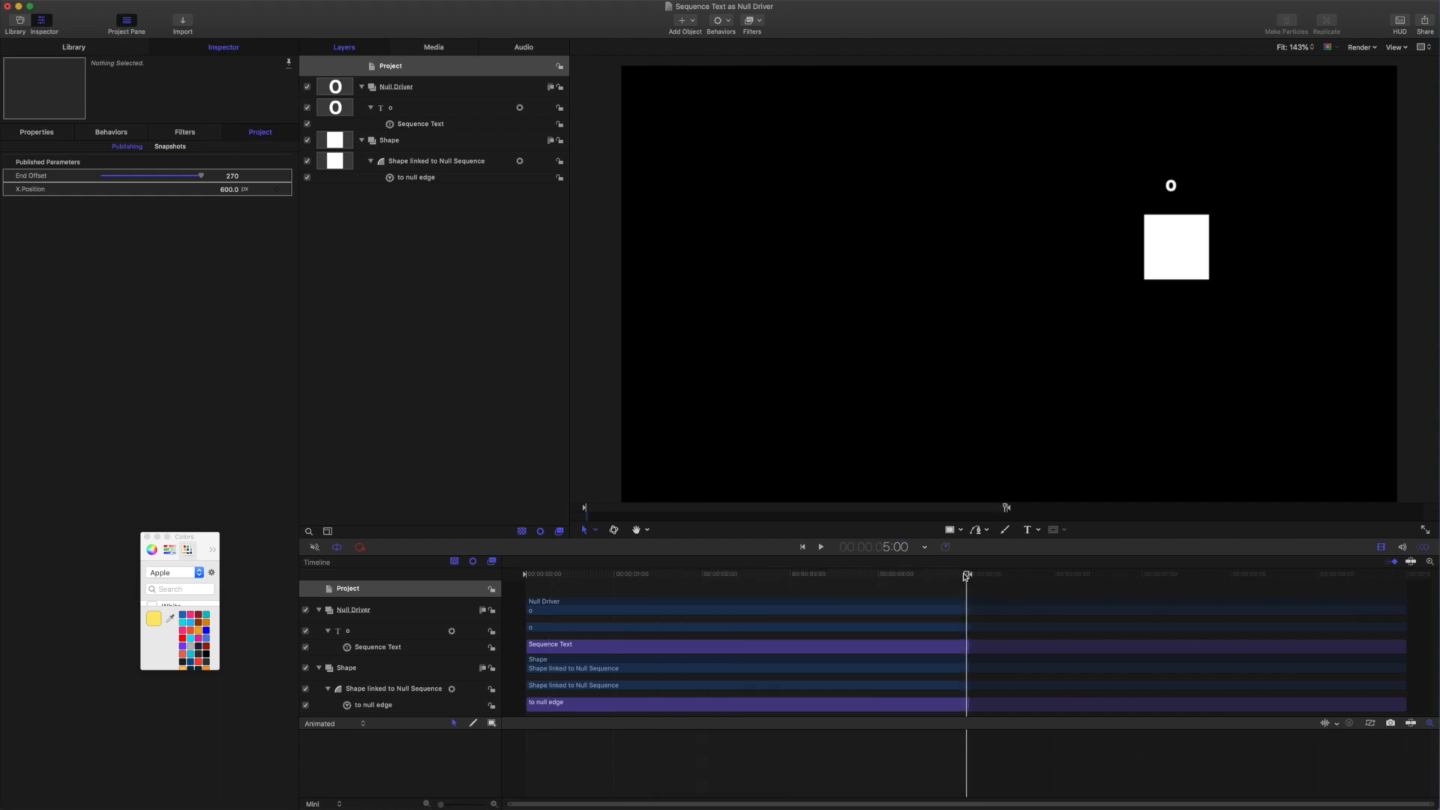
drag(968, 575, 497, 552)
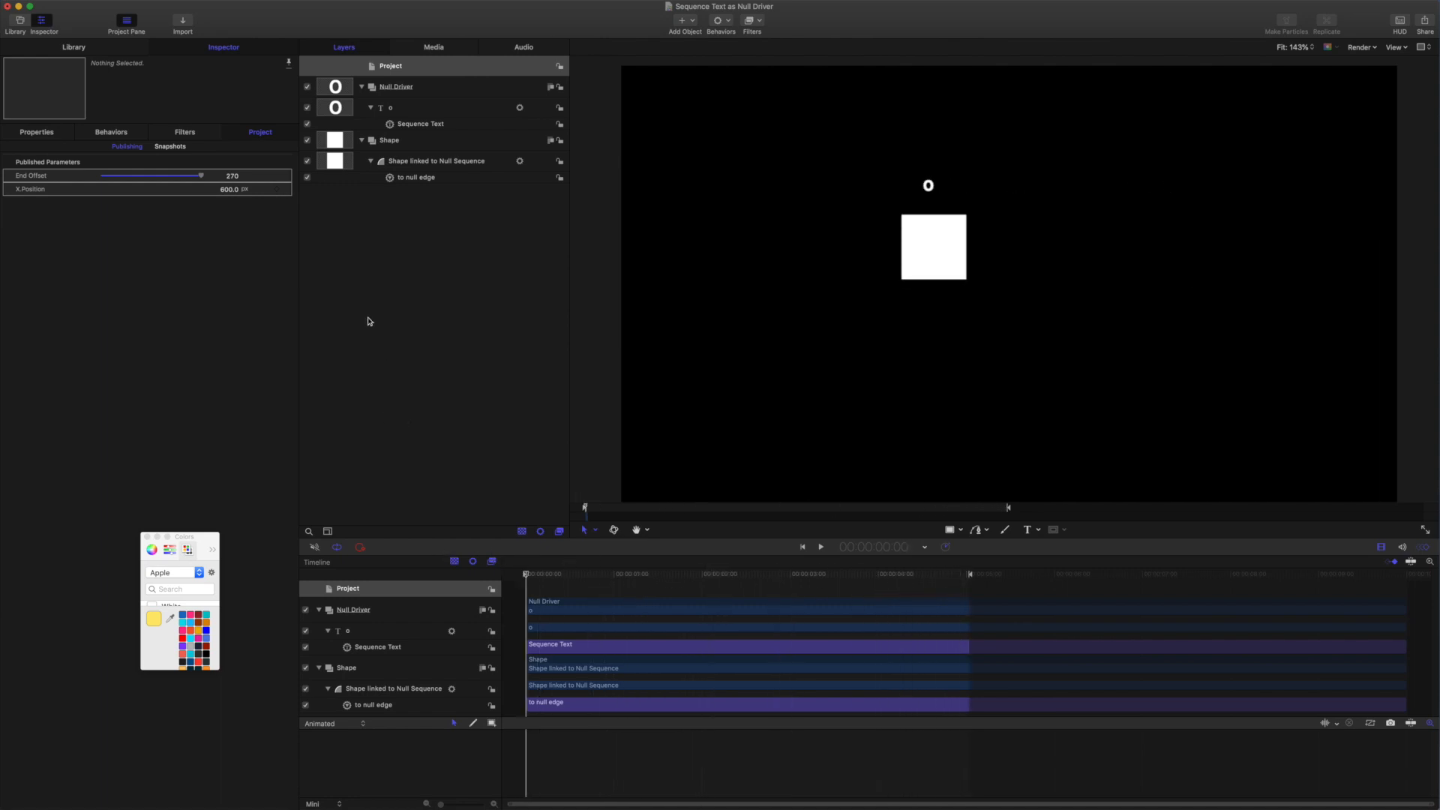
Rename the published End Offset parameter as Duration
double_click(34, 177)
text(Duration)
key(Return)
Try a published Duration of 43, scrub the timeline to check the motion, and set Duration back to 270
drag(201, 176, 145, 175)
drag(525, 573, 532, 573)
drag(585, 587, 719, 578)
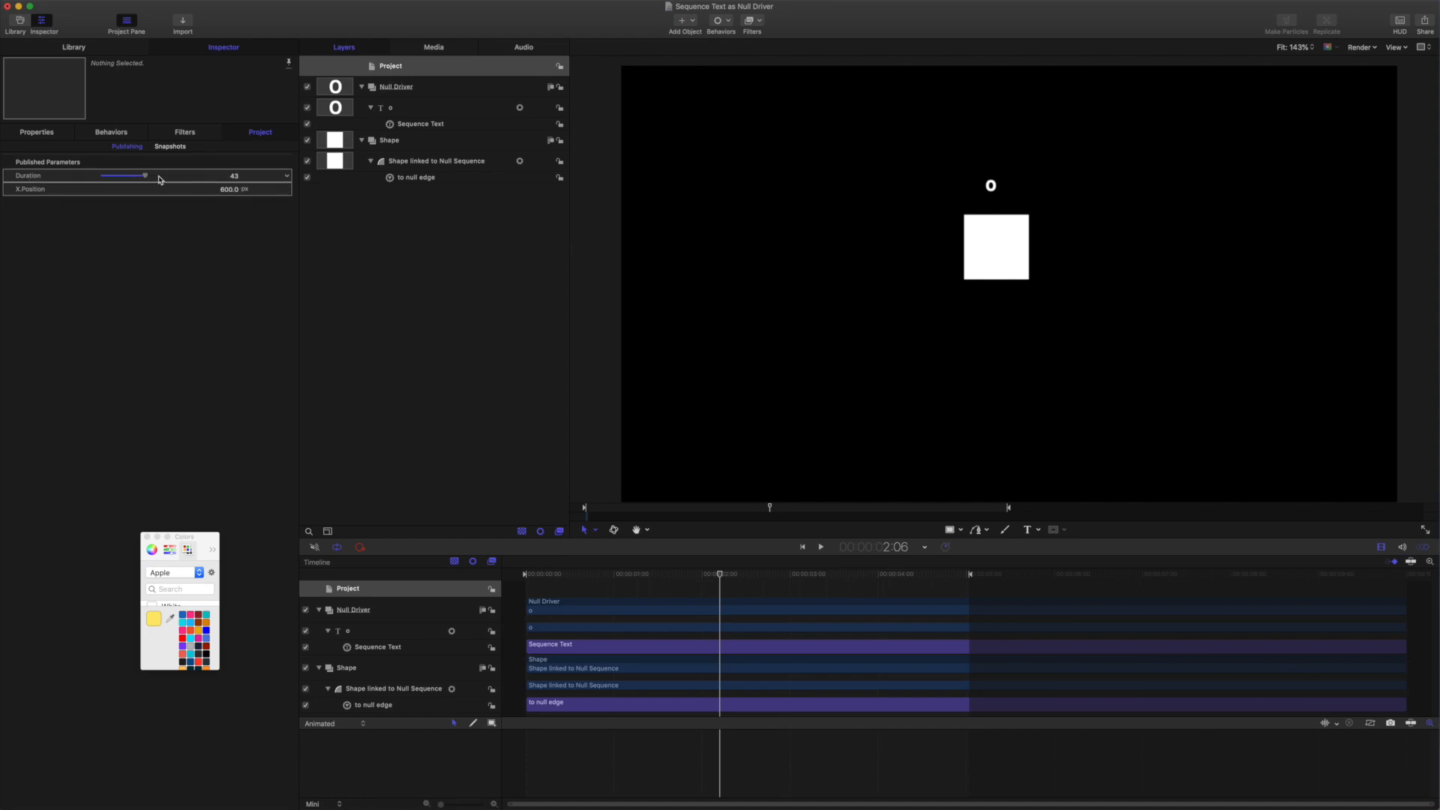
mouse_move(720, 576)
mouse_down()
mouse_move(904, 585)
mouse_move(722, 576)
mouse_up()
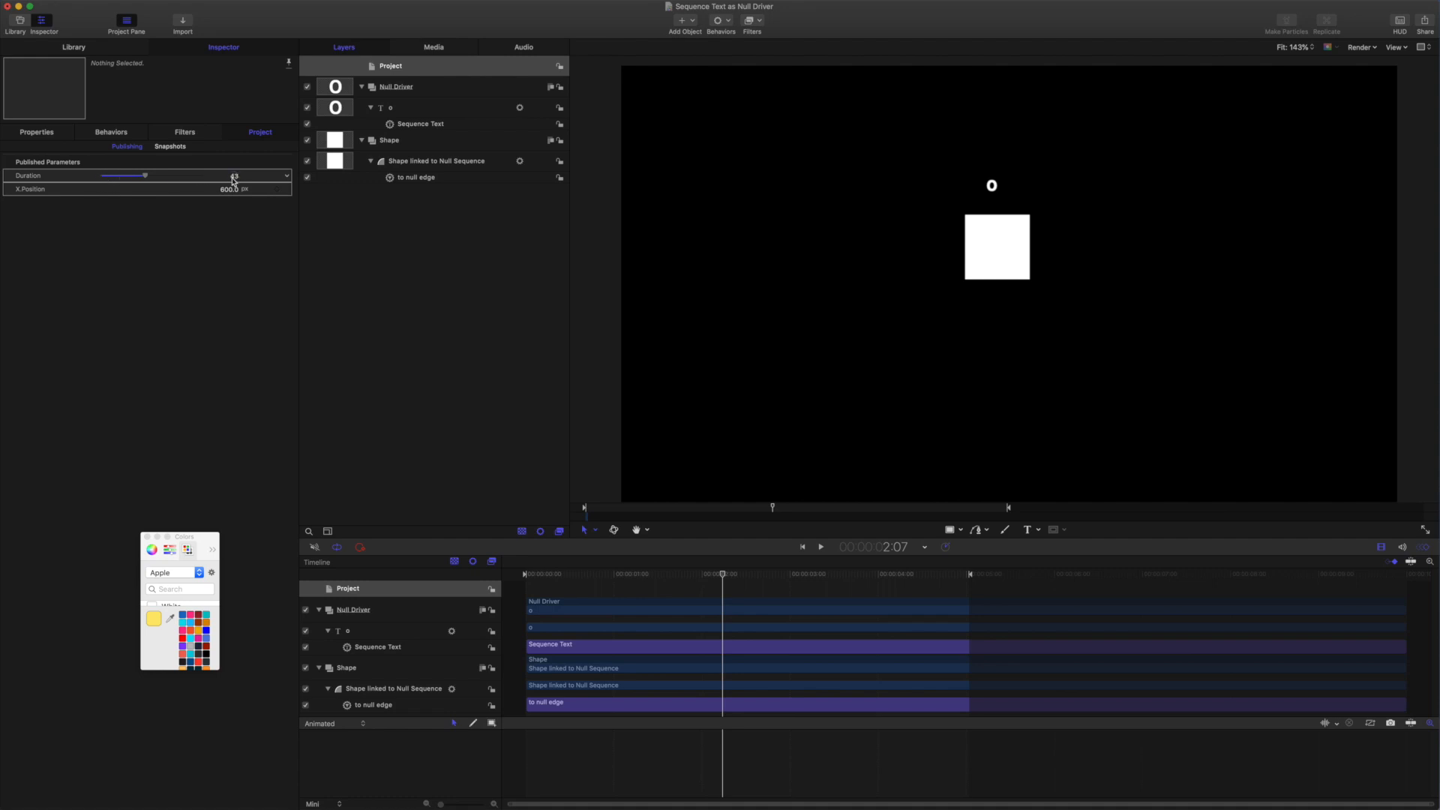
drag(529, 573, 666, 570)
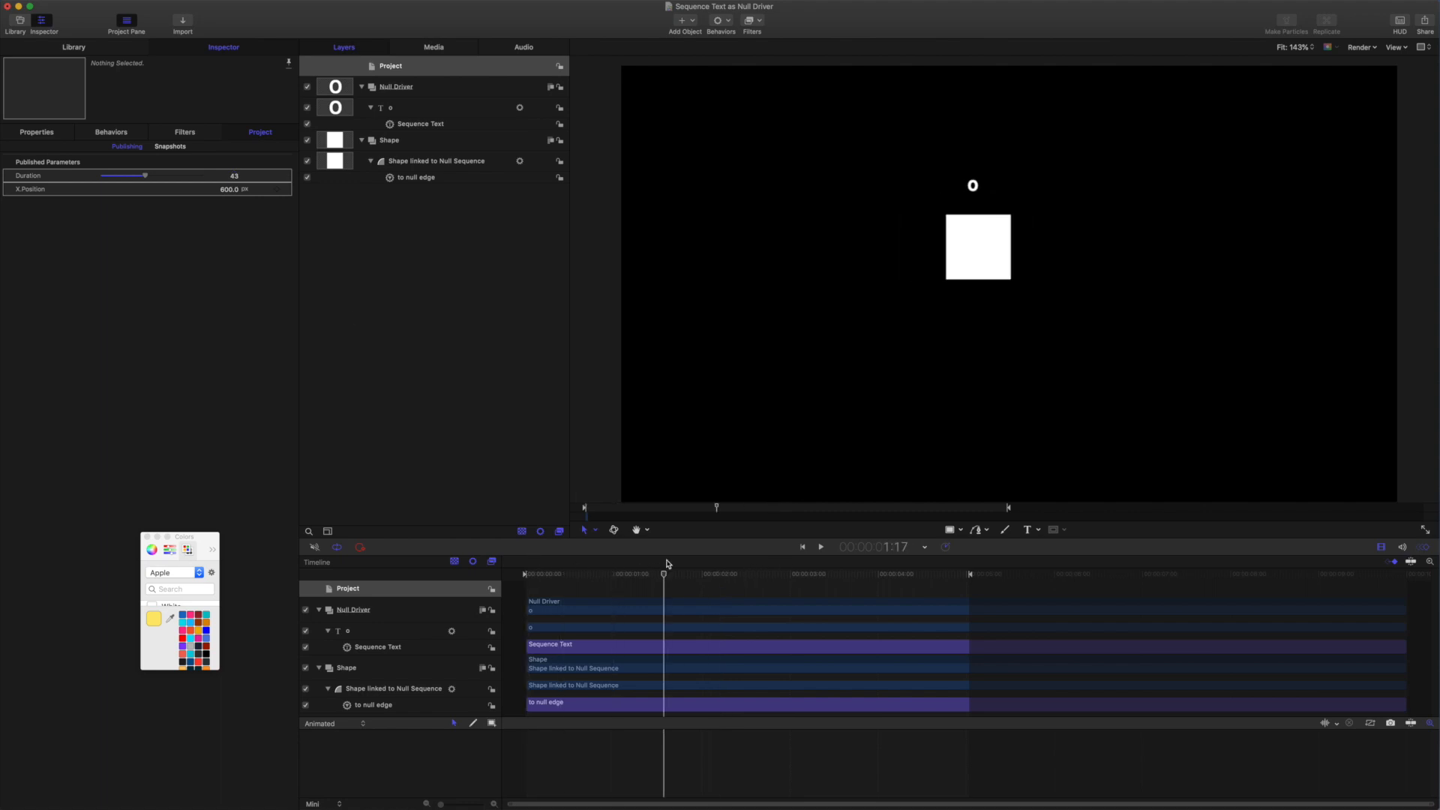
click(235, 177)
text(270)
key(Return)
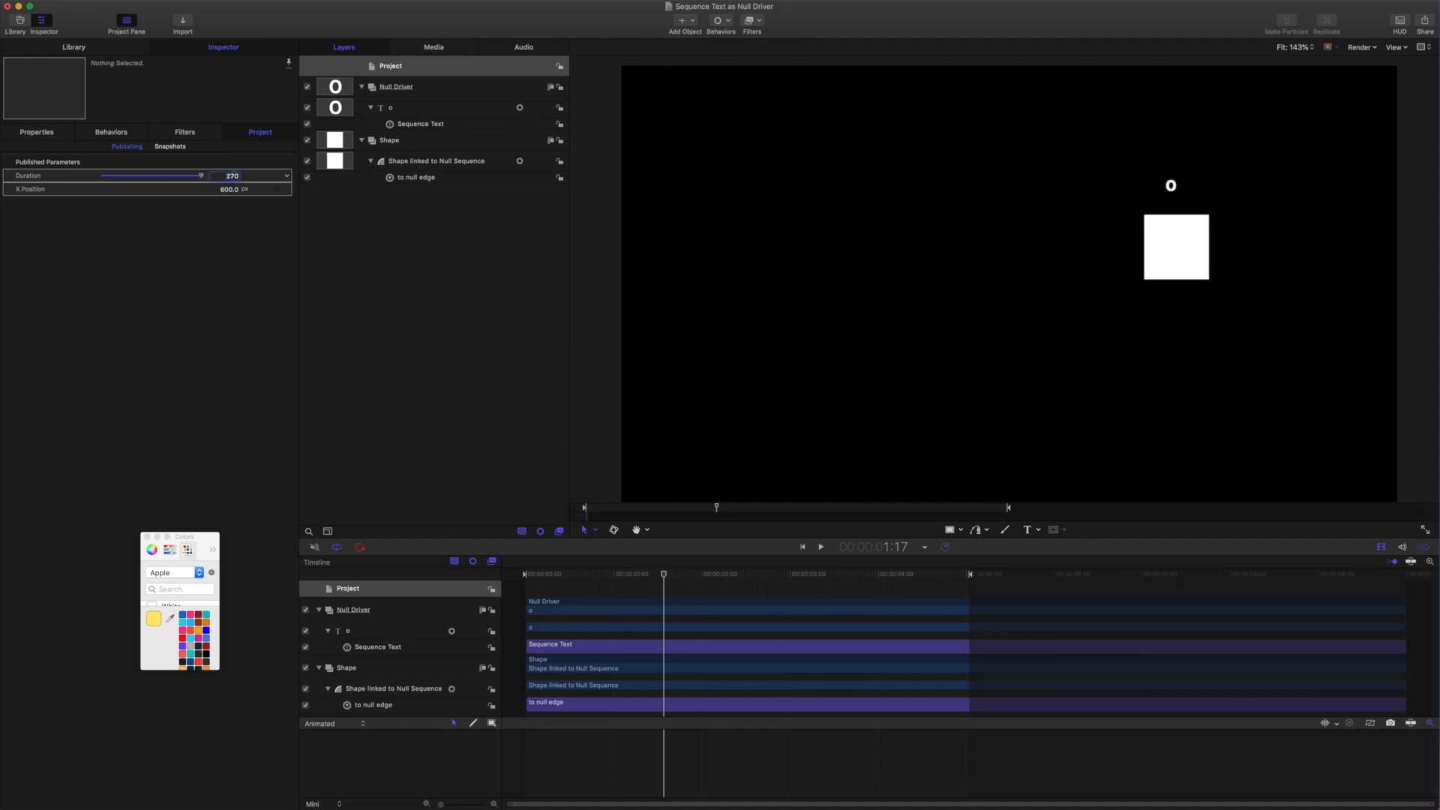
Select the Null Driver's Sequence Text behavior and set the play range's out point at 1:17
click(412, 125)
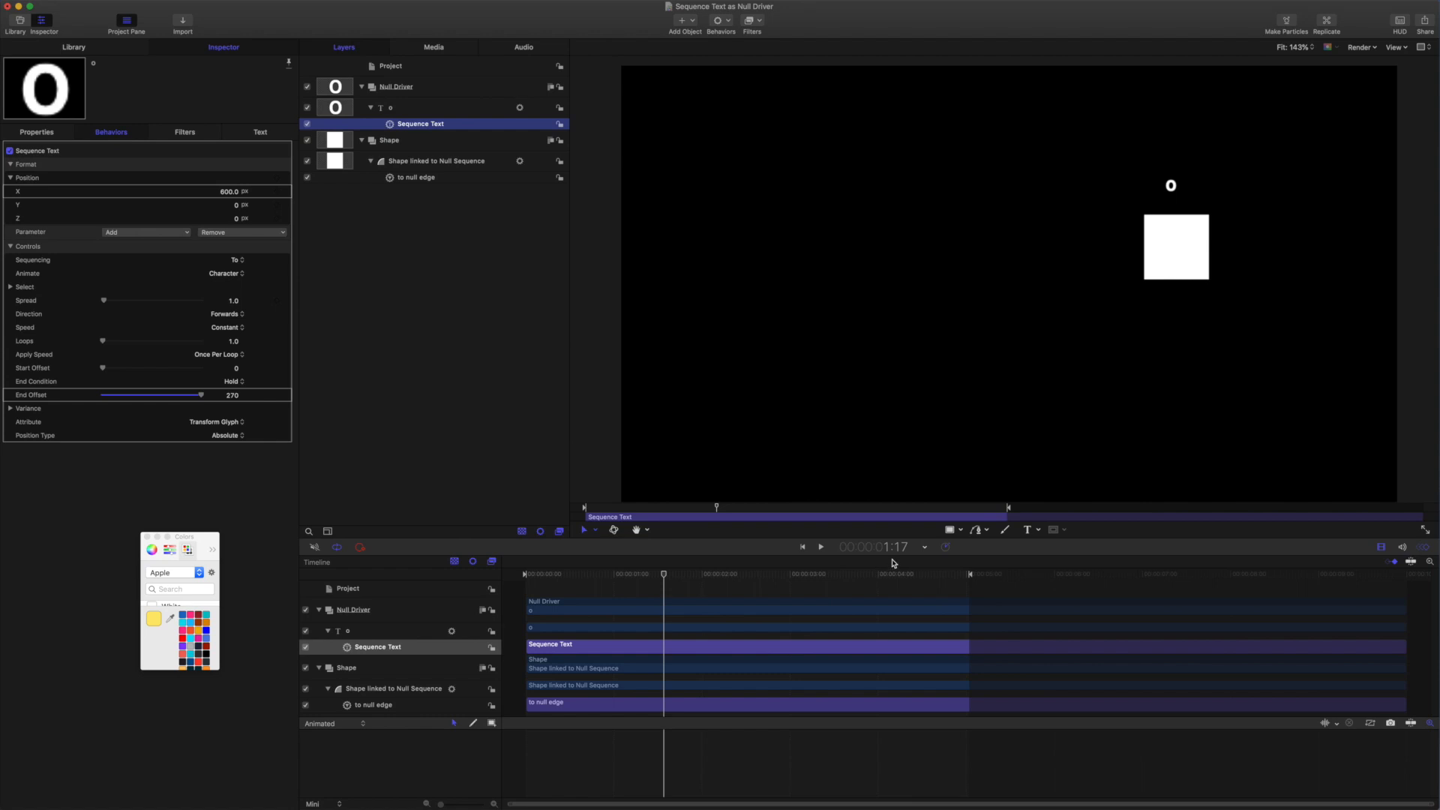
key(alt+super+o)
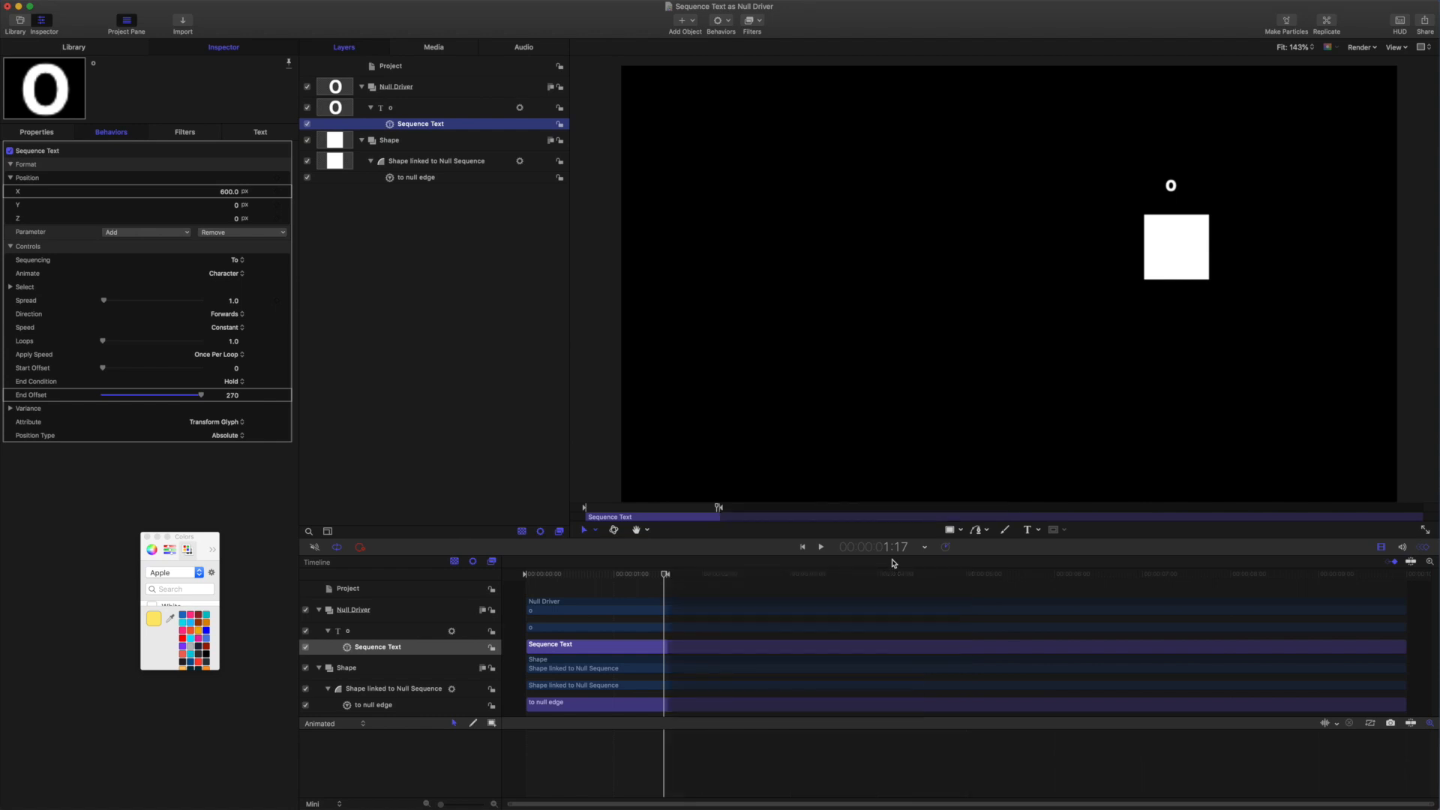
Set the Speed of the Null Driver's Sequence Text behavior to Custom
click(221, 329)
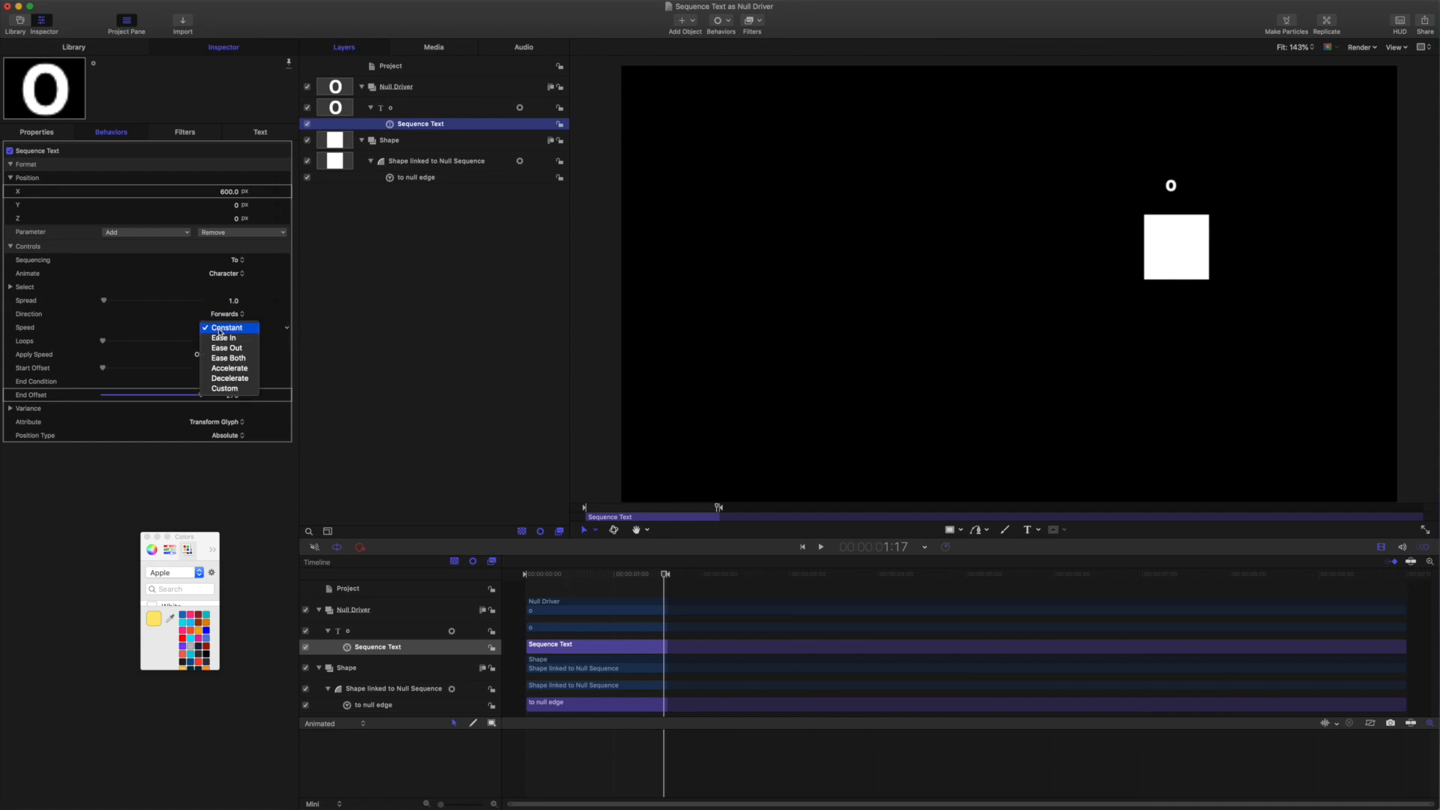
click(222, 389)
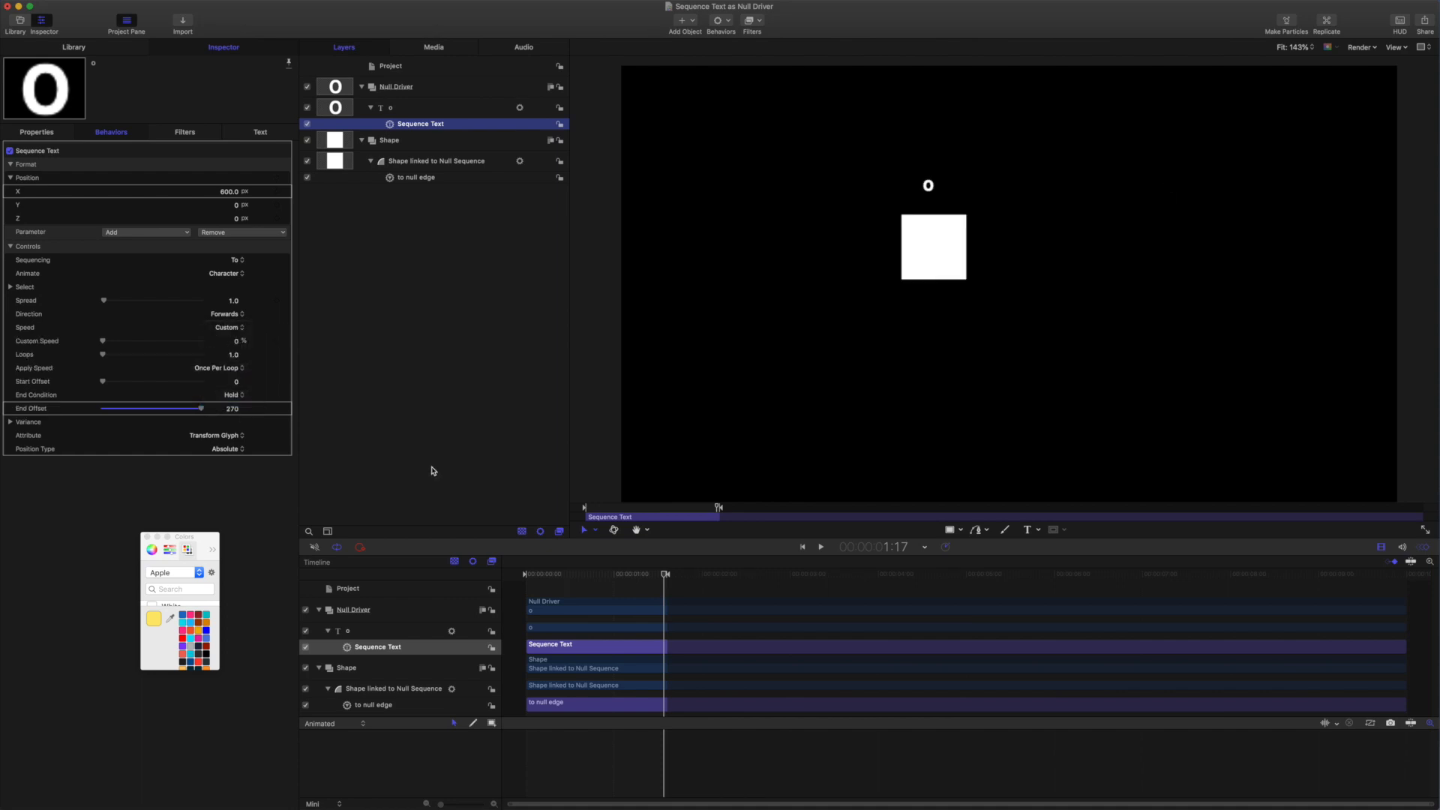
click(29, 328)
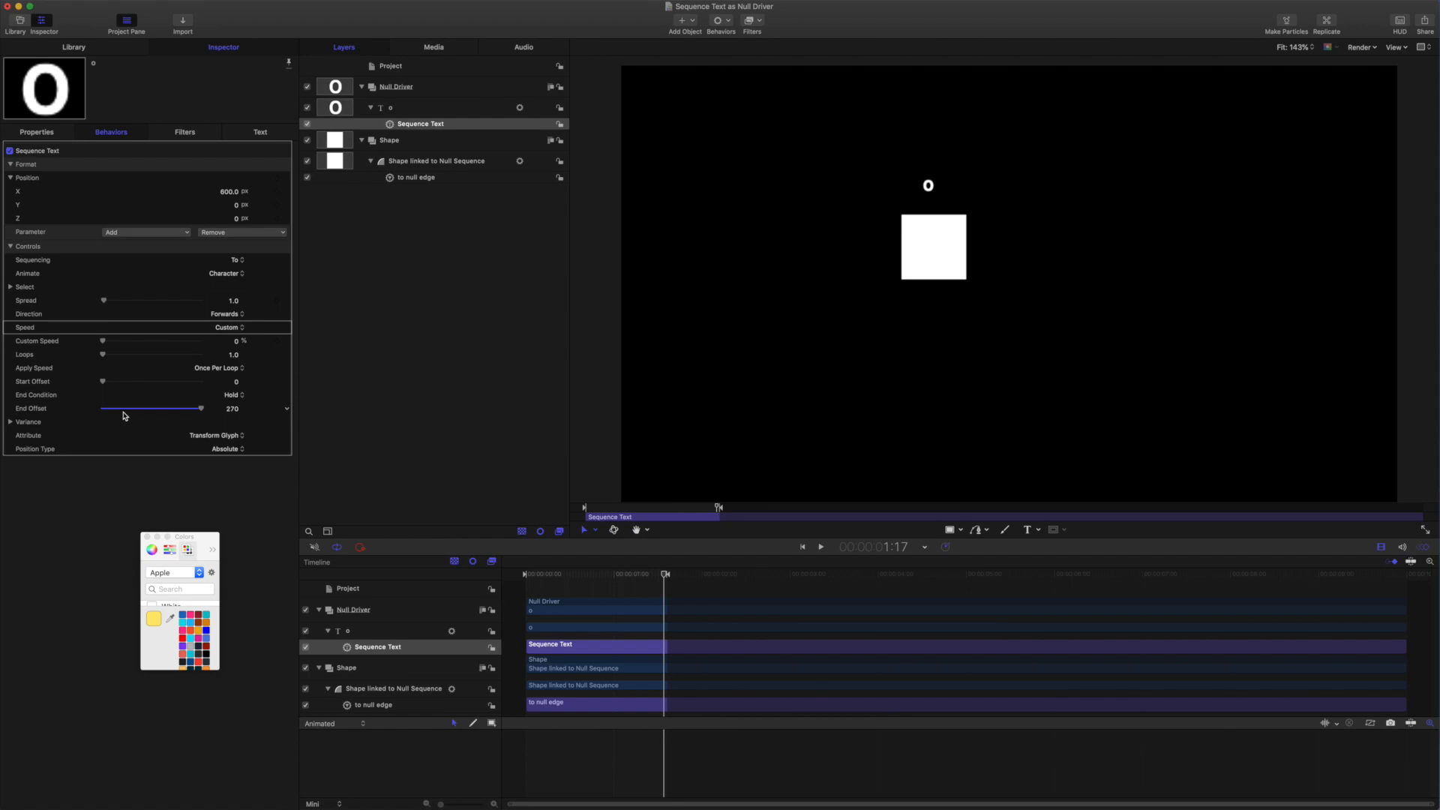
Keyframe the Sequence Text behavior's Custom Speed at 0% on the first frame and 100% at 1:00
mouse_move(664, 574)
mouse_down()
mouse_move(527, 574)
mouse_move(593, 563)
mouse_up()
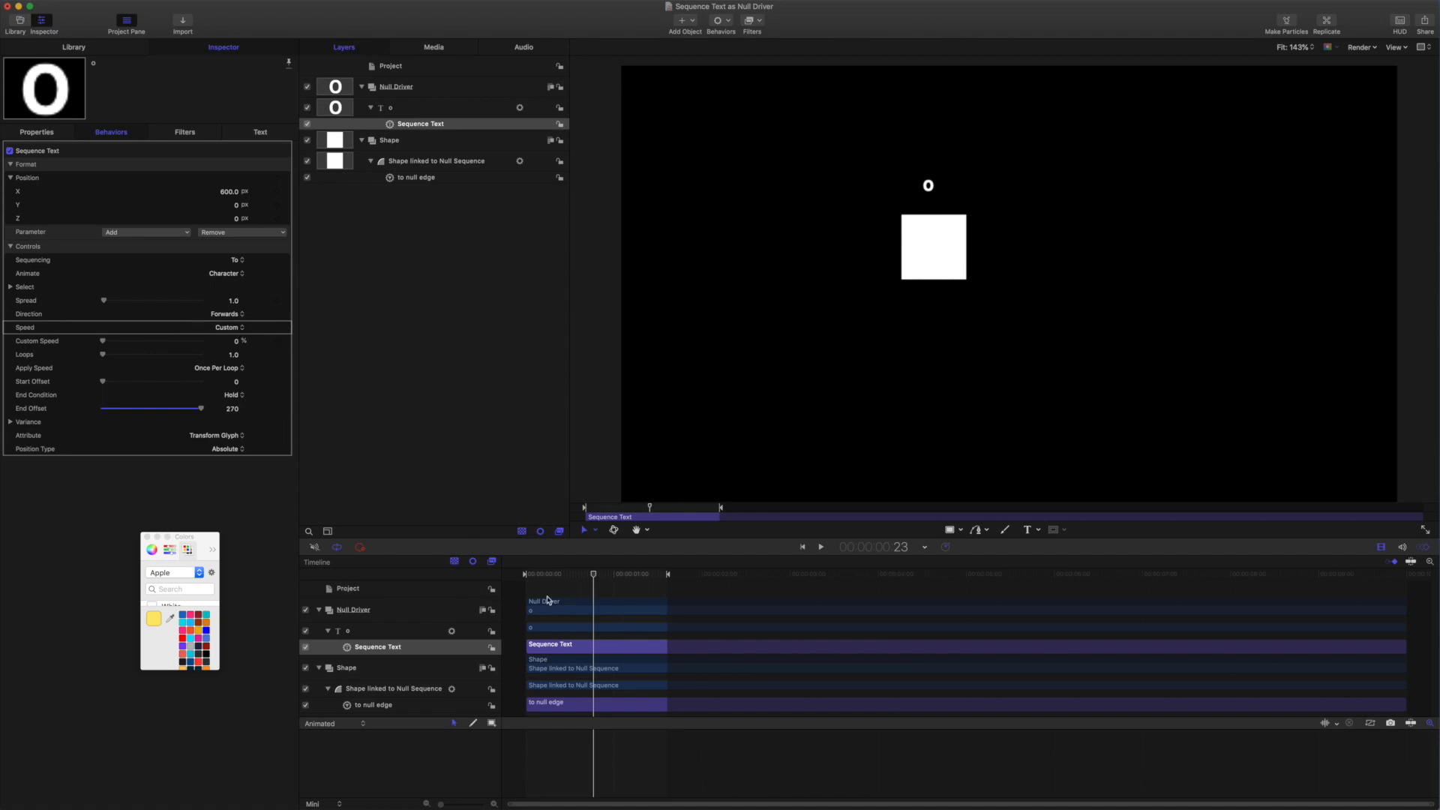
drag(595, 574, 403, 574)
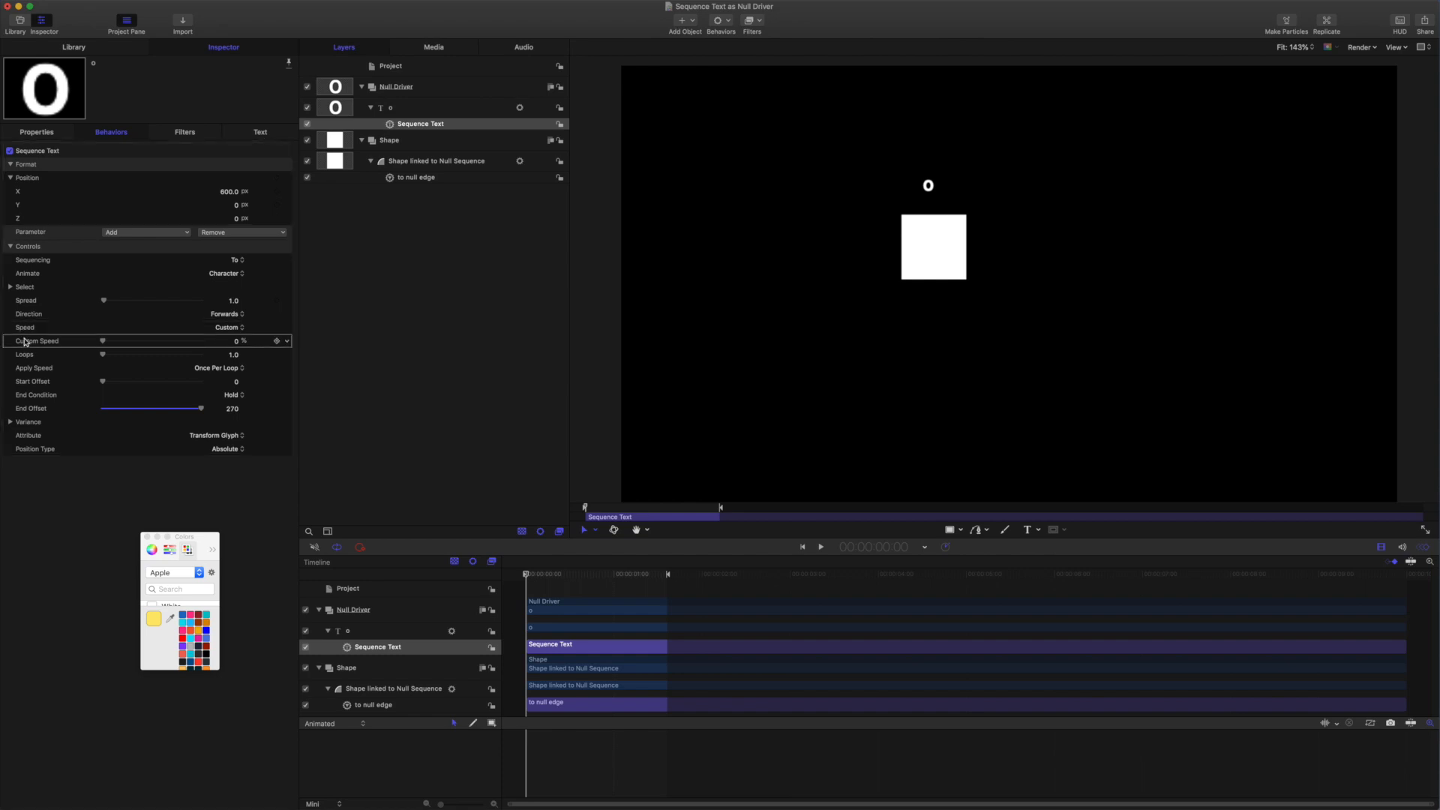
click(277, 341)
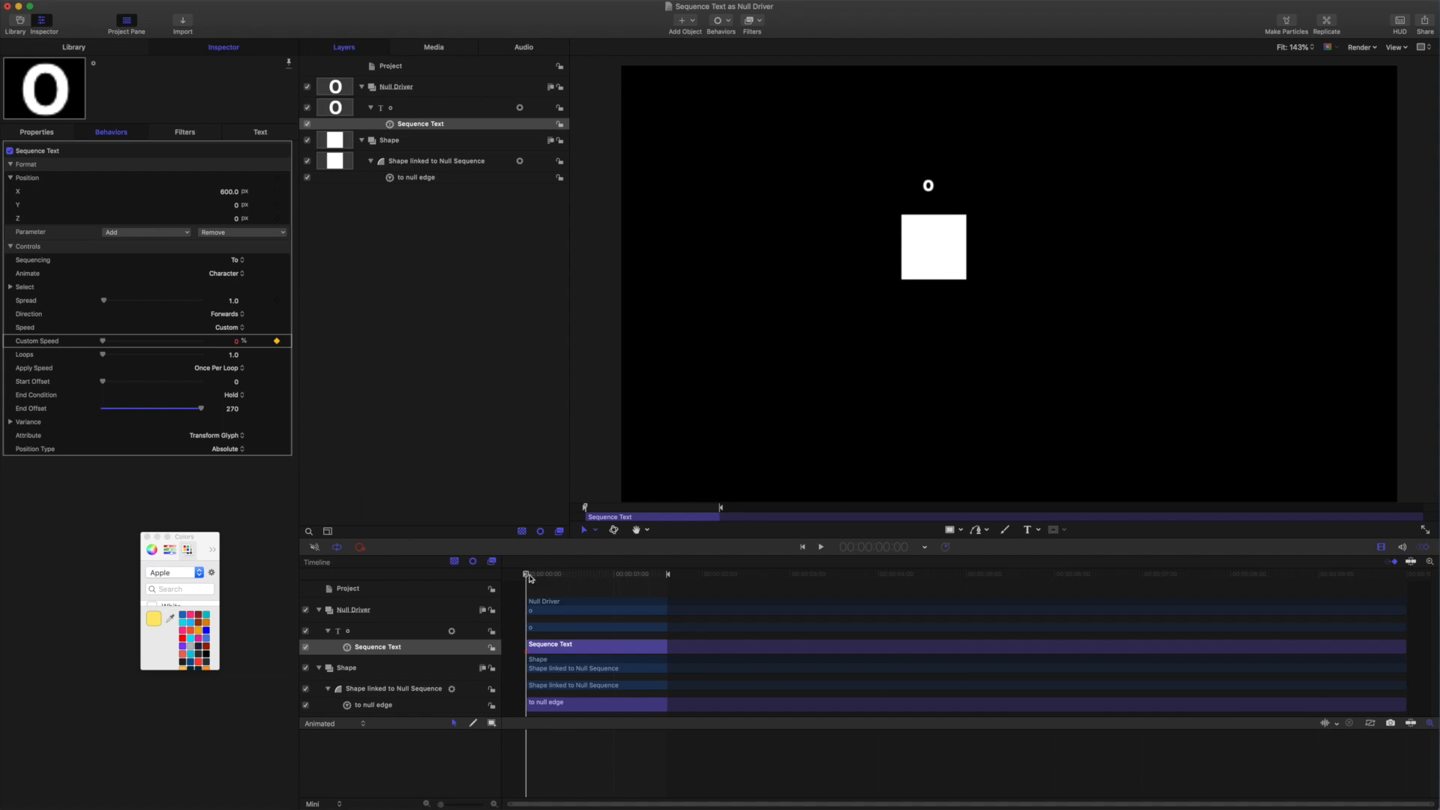
drag(527, 576, 614, 582)
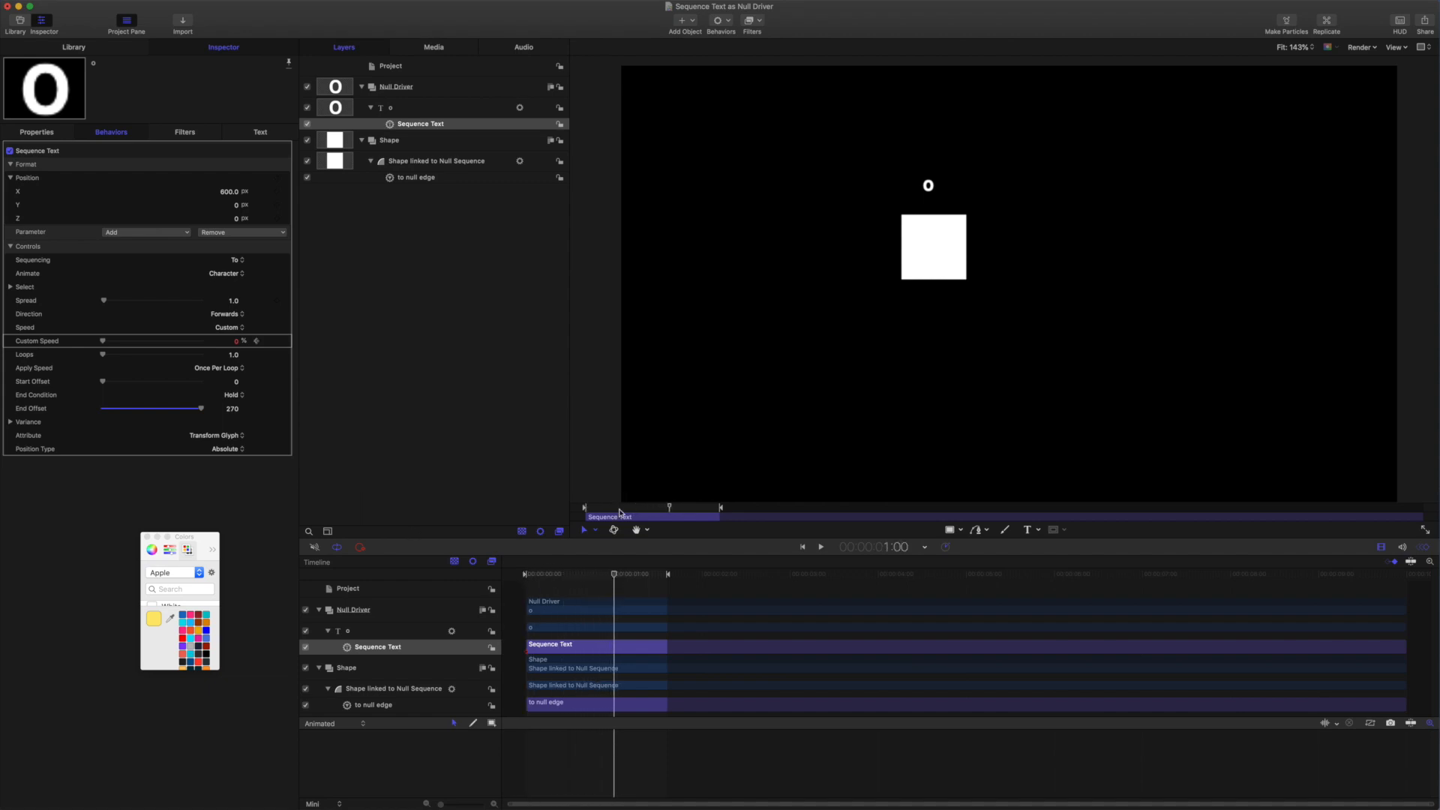
drag(103, 341, 276, 342)
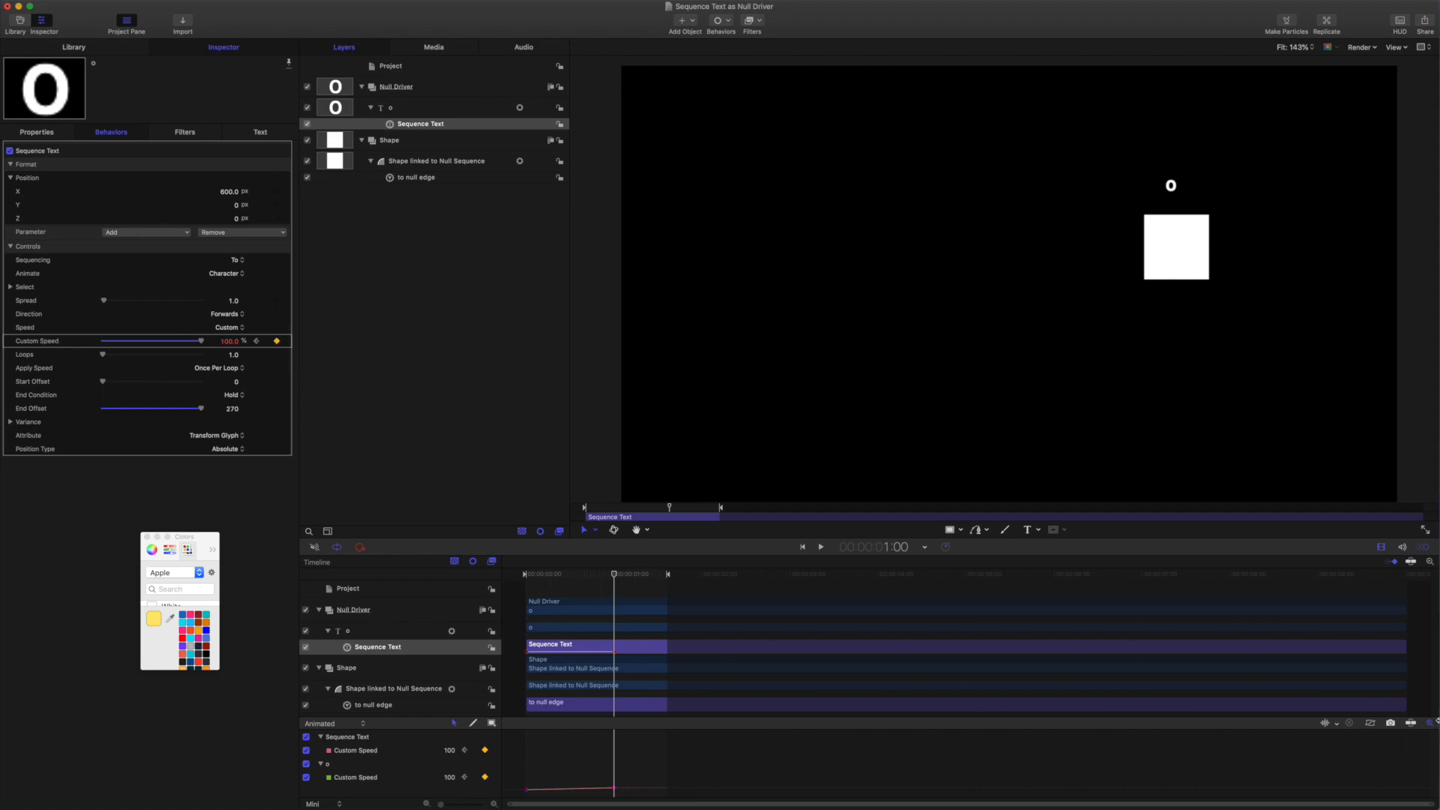
Fit the Custom Speed curve in the keyframe editor, switch it to Bezier interpolation, and stretch the 1:00 keyframe's handle horizontally back towards the first keyframe
click(1431, 724)
drag(583, 773, 654, 801)
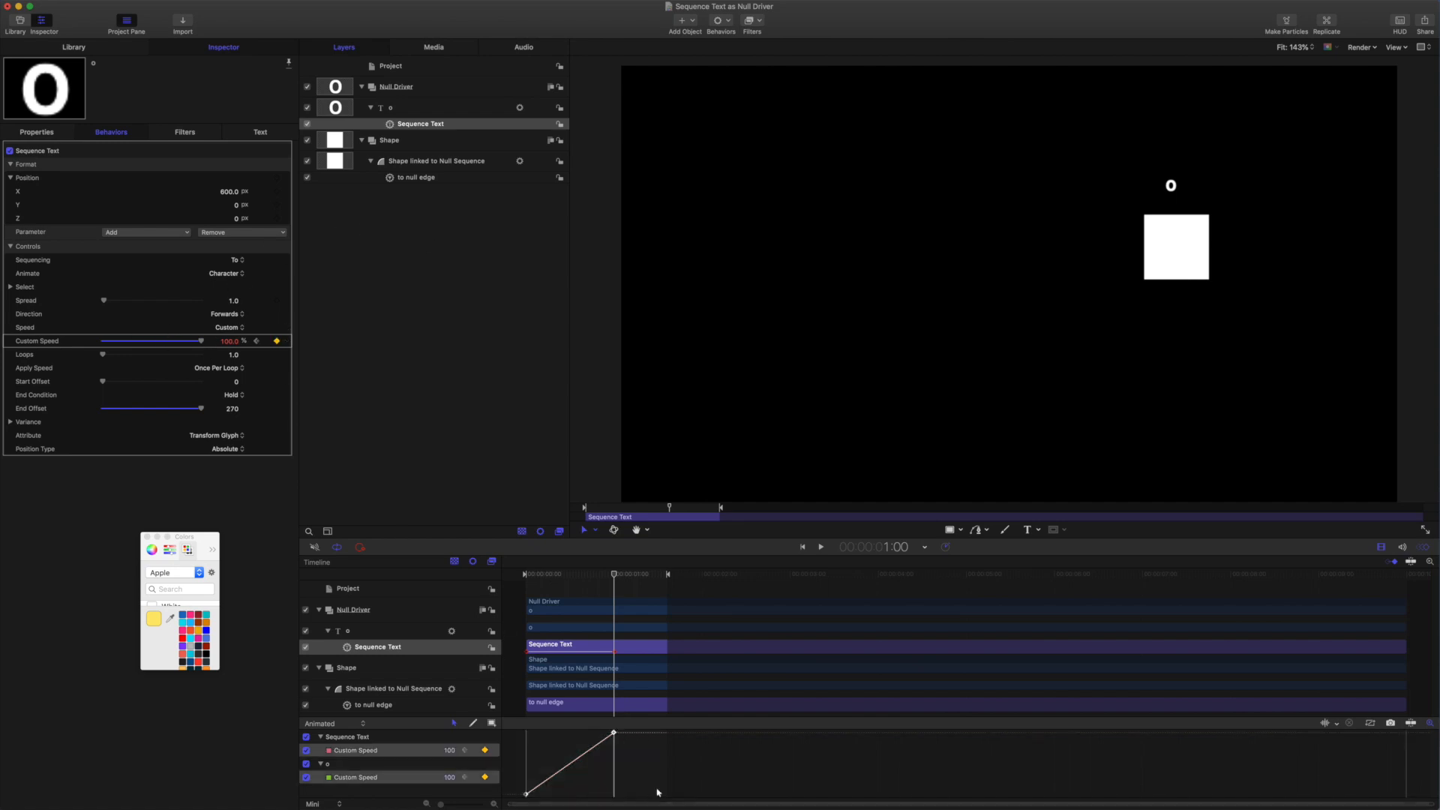
right_click(615, 734)
mouse_move(658, 771)
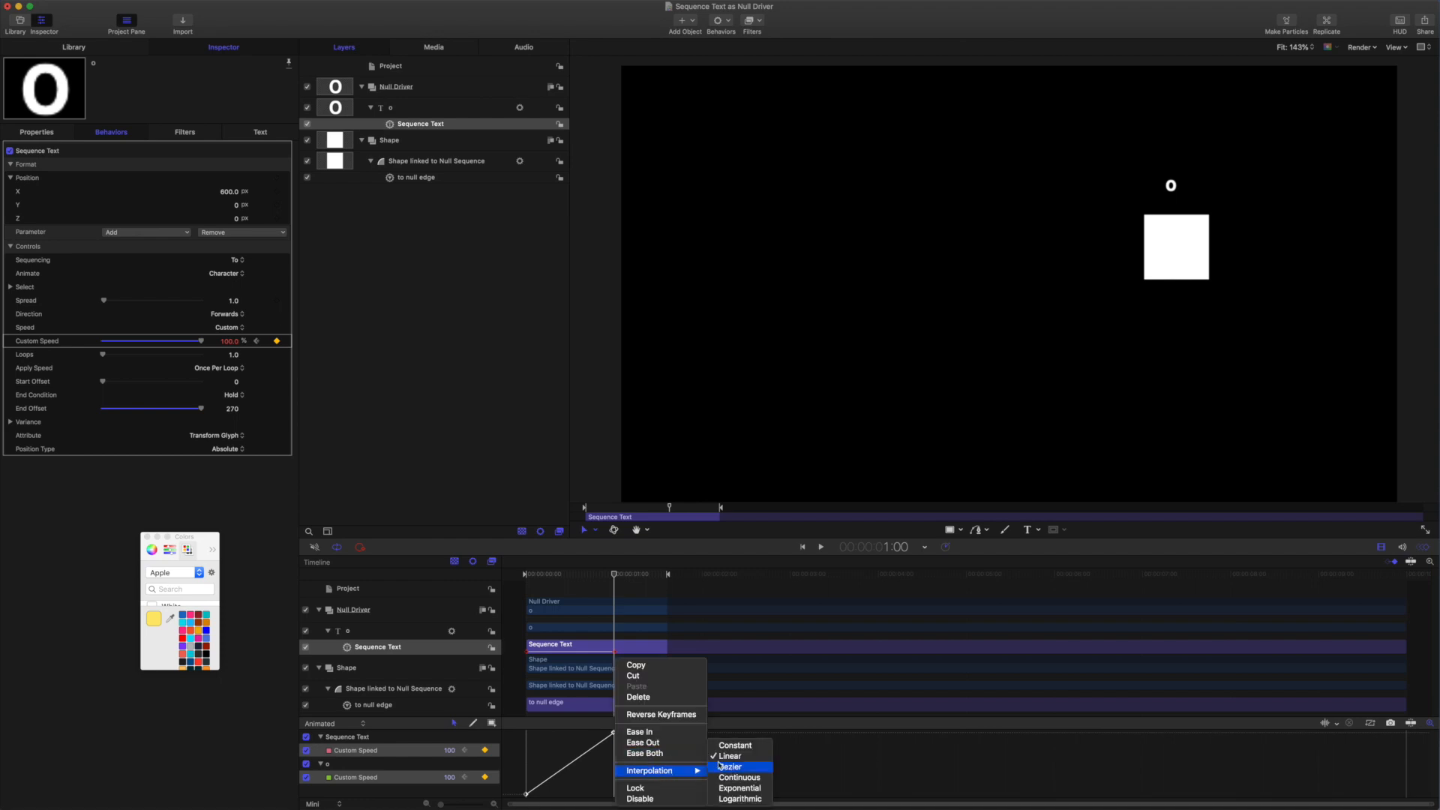
click(730, 768)
right_click(586, 734)
click(604, 736)
drag(637, 748, 542, 733)
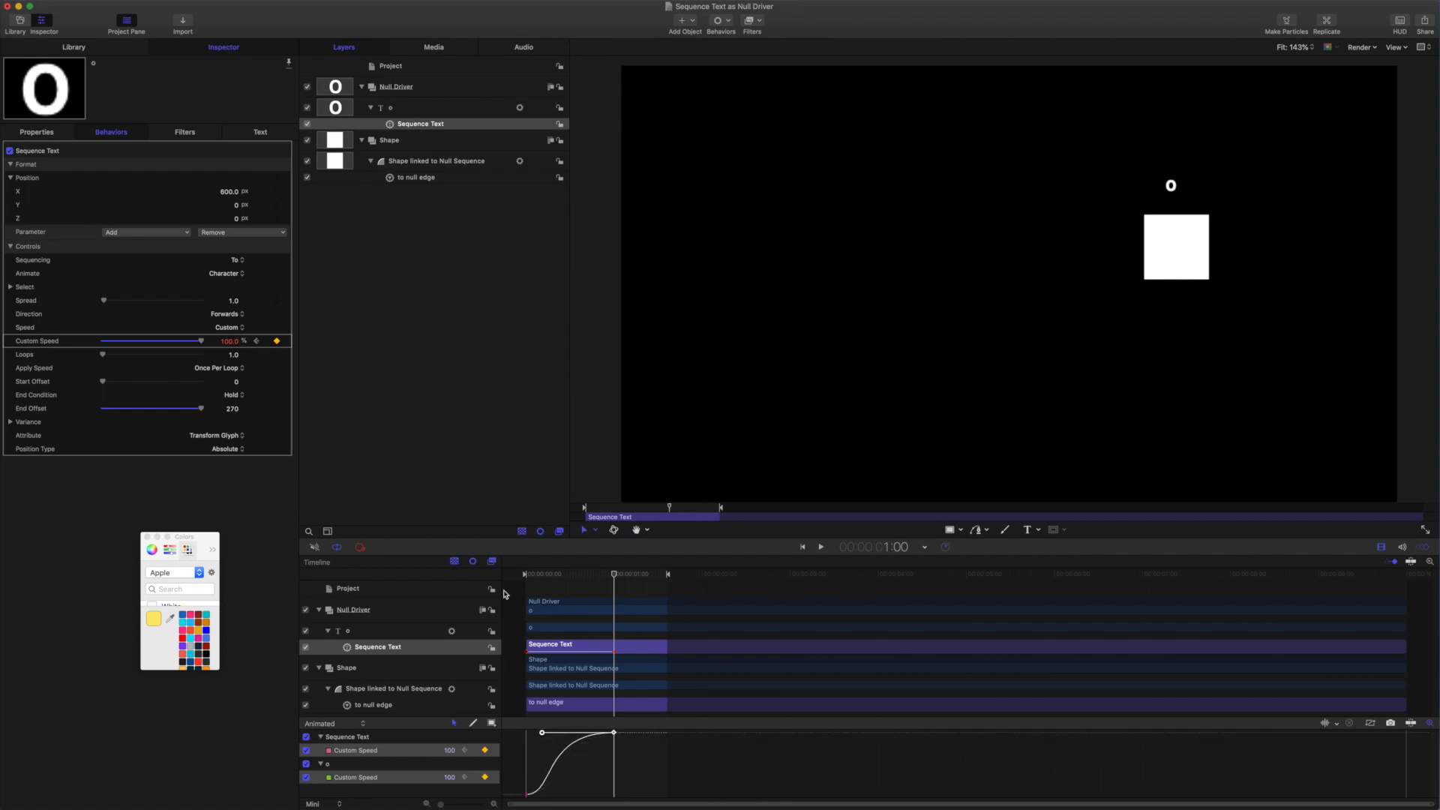
click(232, 329)
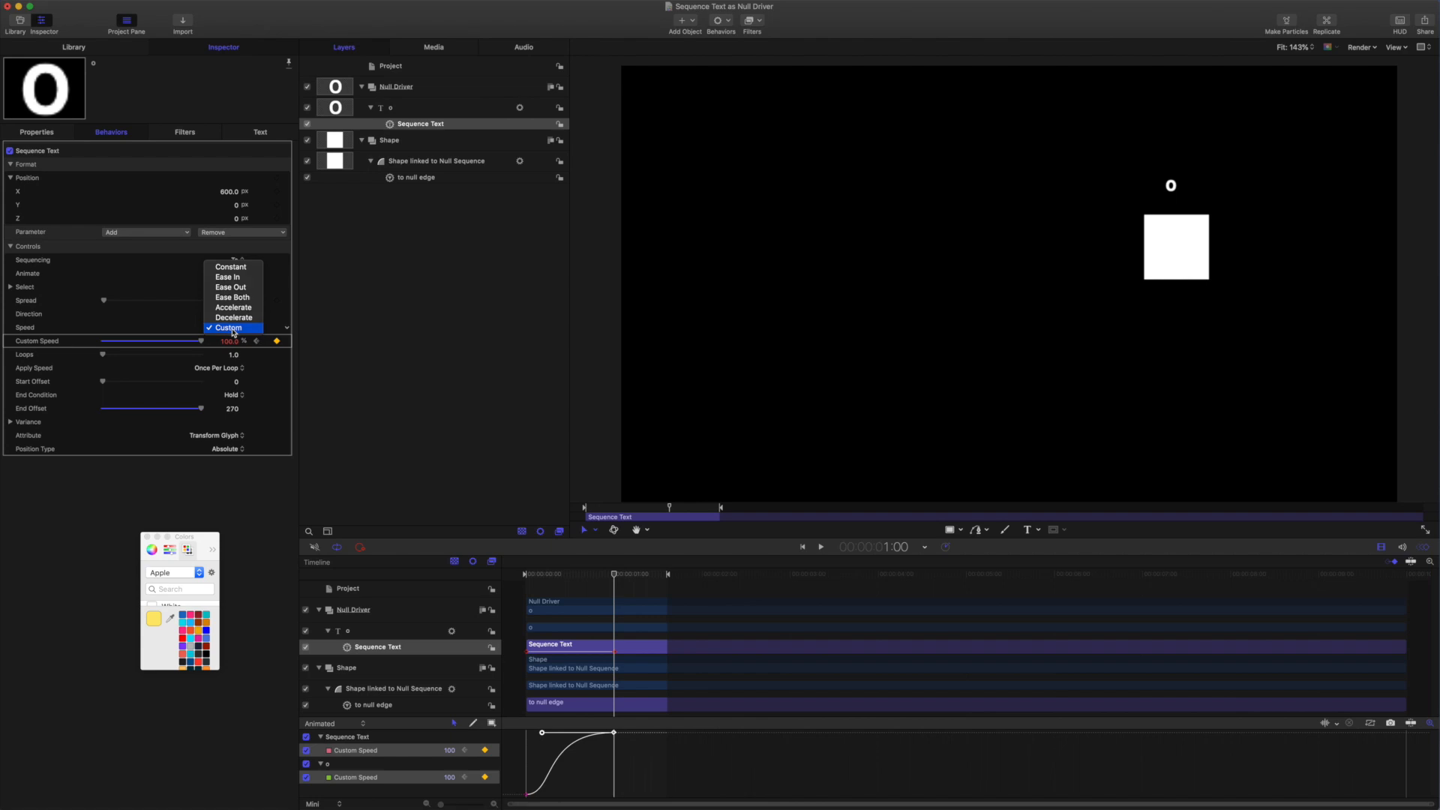
click(233, 328)
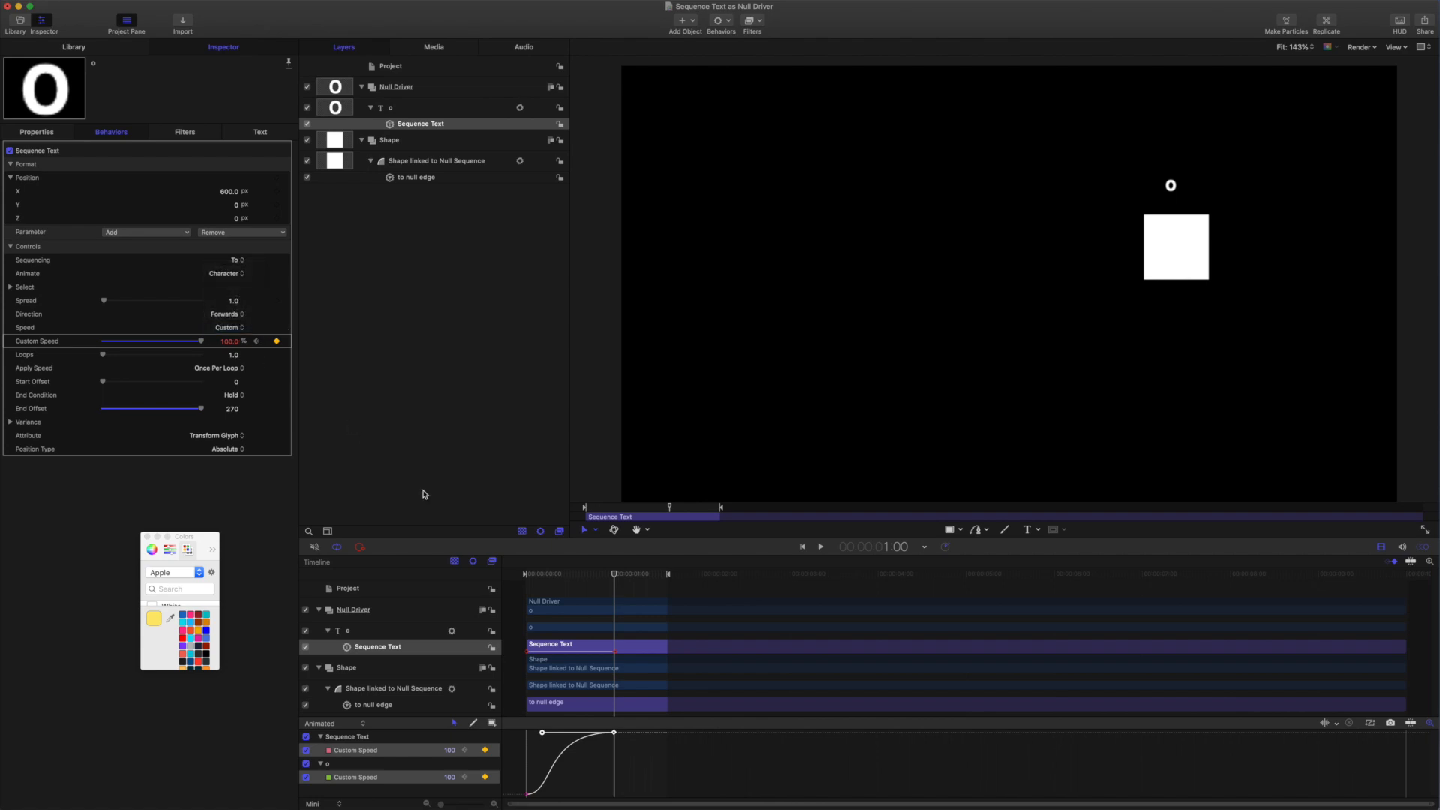
Hide the Null Driver group and play the animation from the first frame to check the shape's eased motion
drag(615, 576, 420, 564)
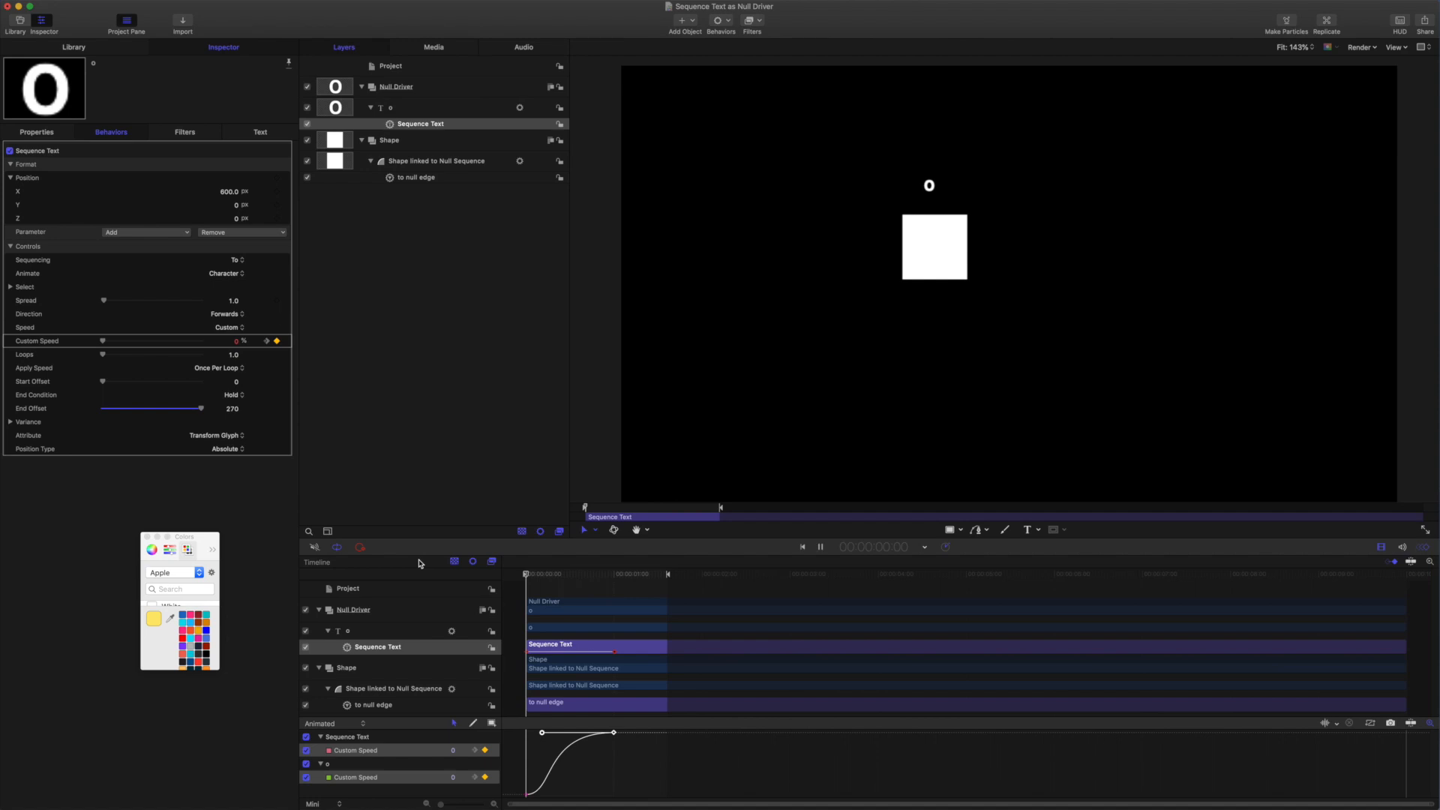
key(space)
click(308, 87)
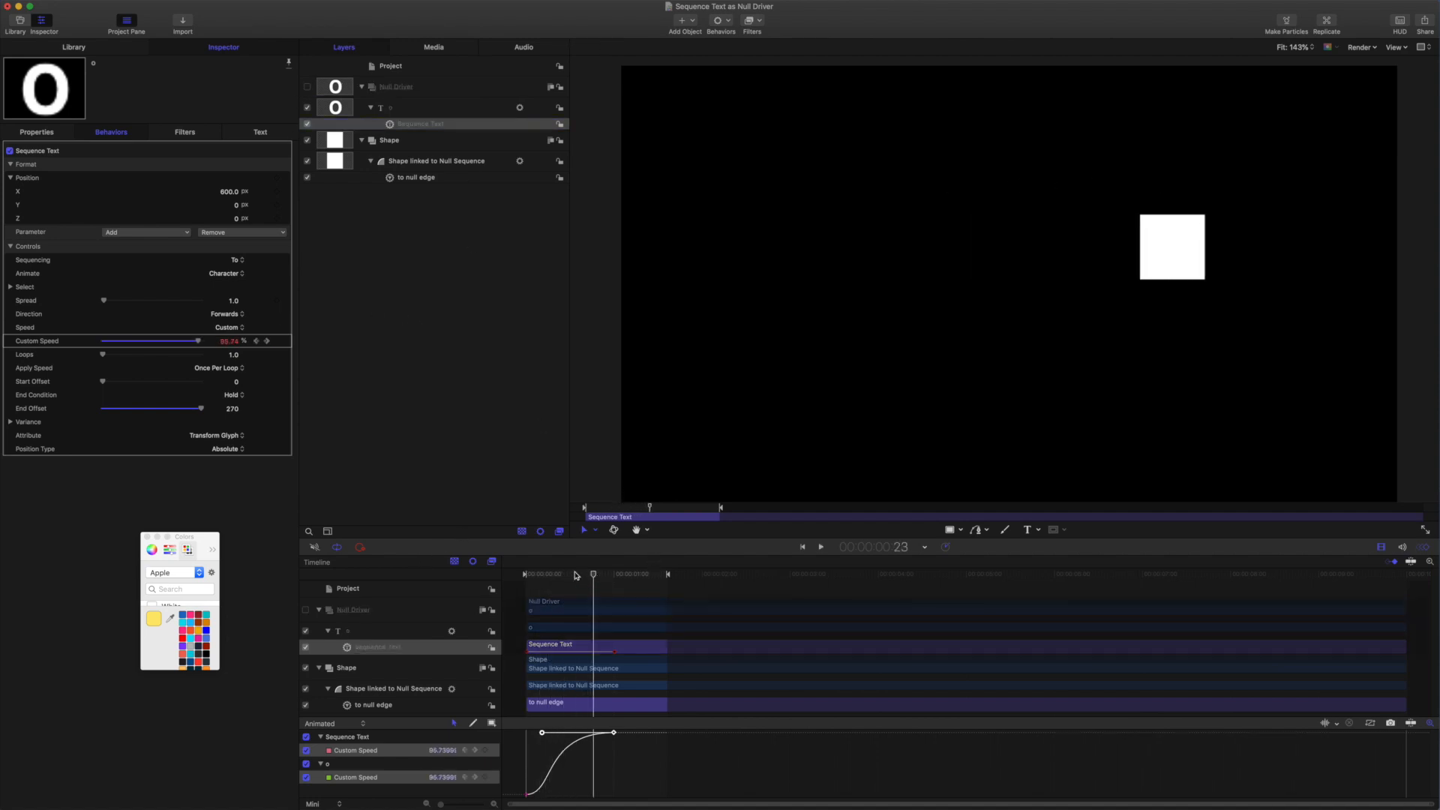
key(space)
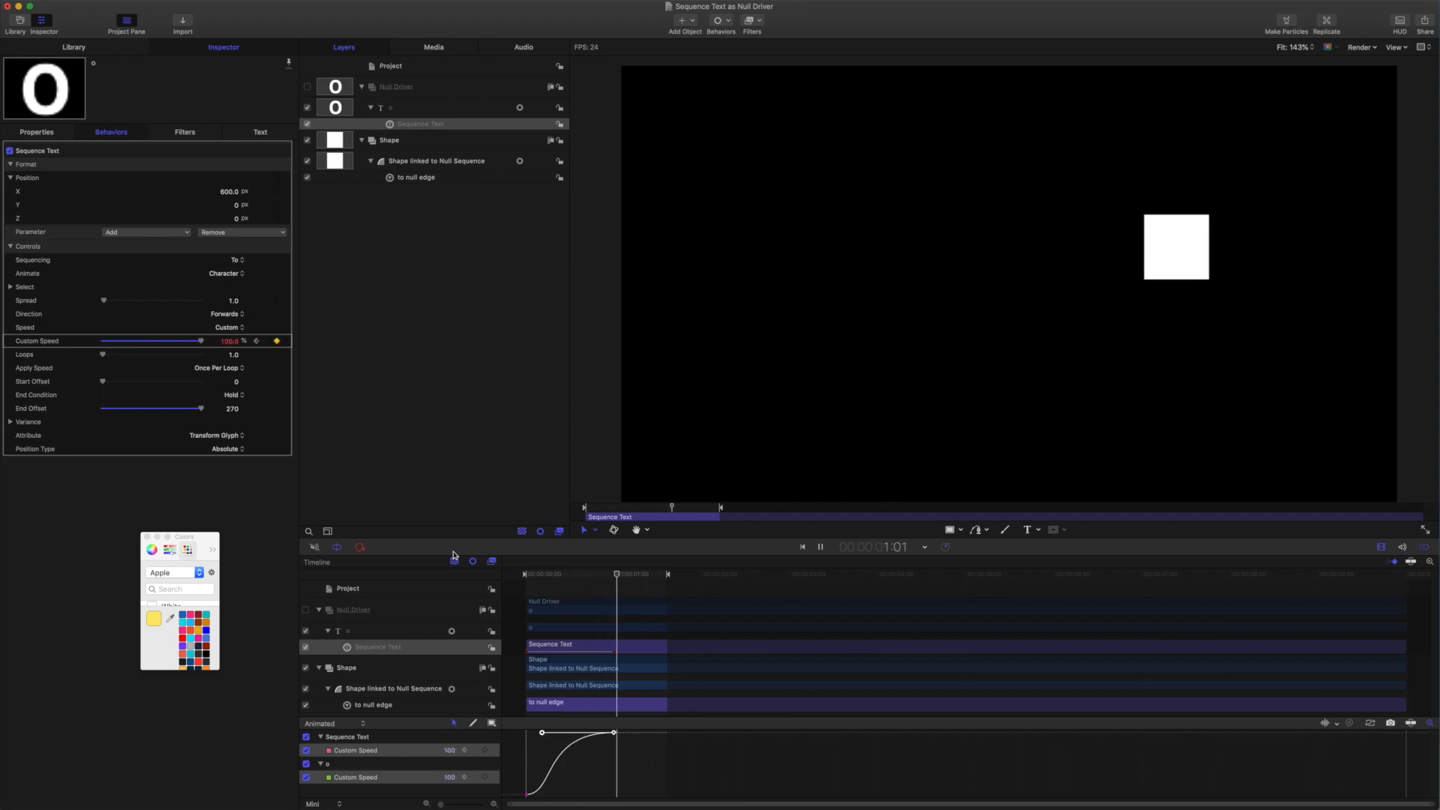
key(space)
Stretch the first Custom Speed keyframe's Bezier handle horizontally almost to the 1:00 keyframe and play back the easing
drag(519, 781, 600, 793)
key(space)
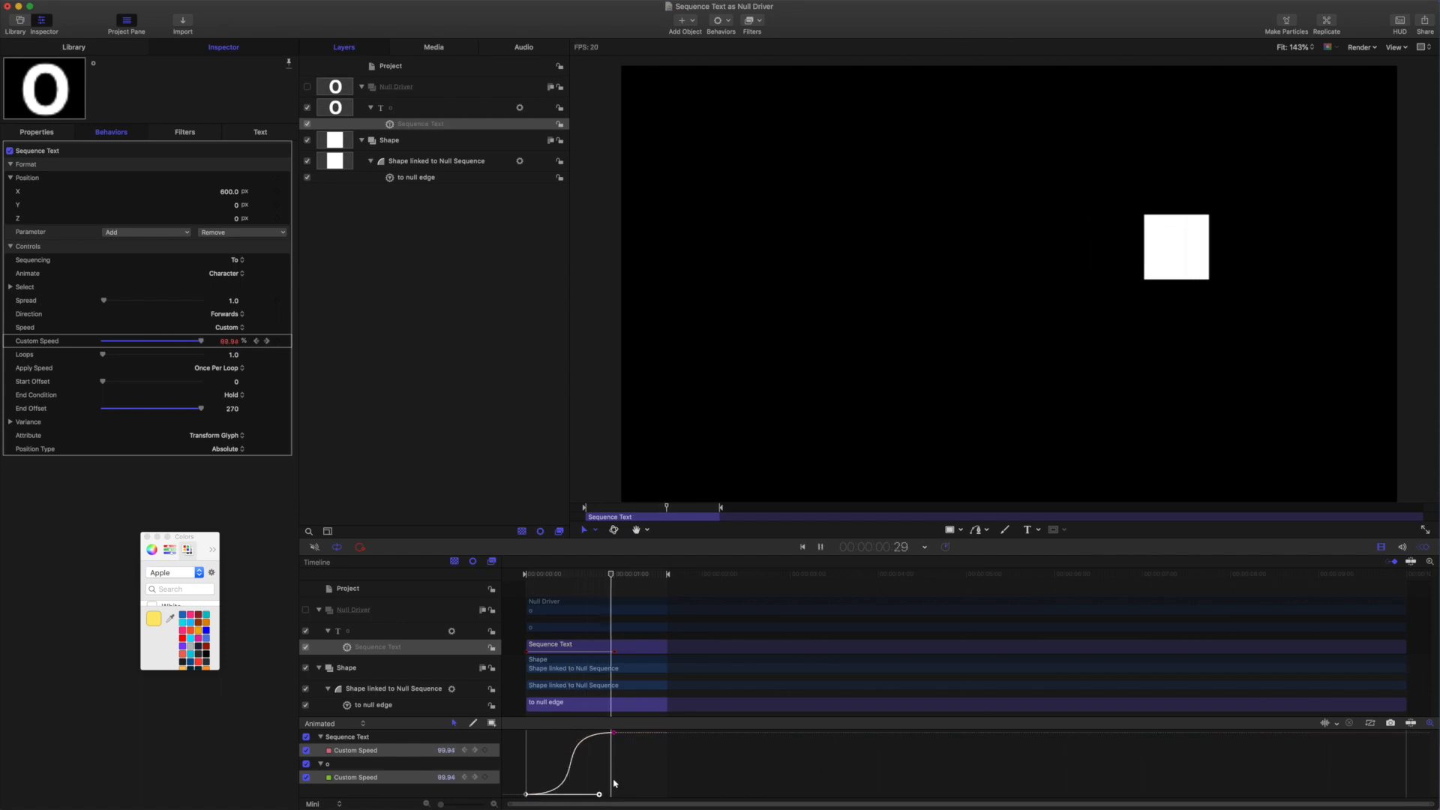
key(space)
Move the playhead to 5:00 and set the play range's out point there
click(904, 549)
text(5.0)
key(Return)
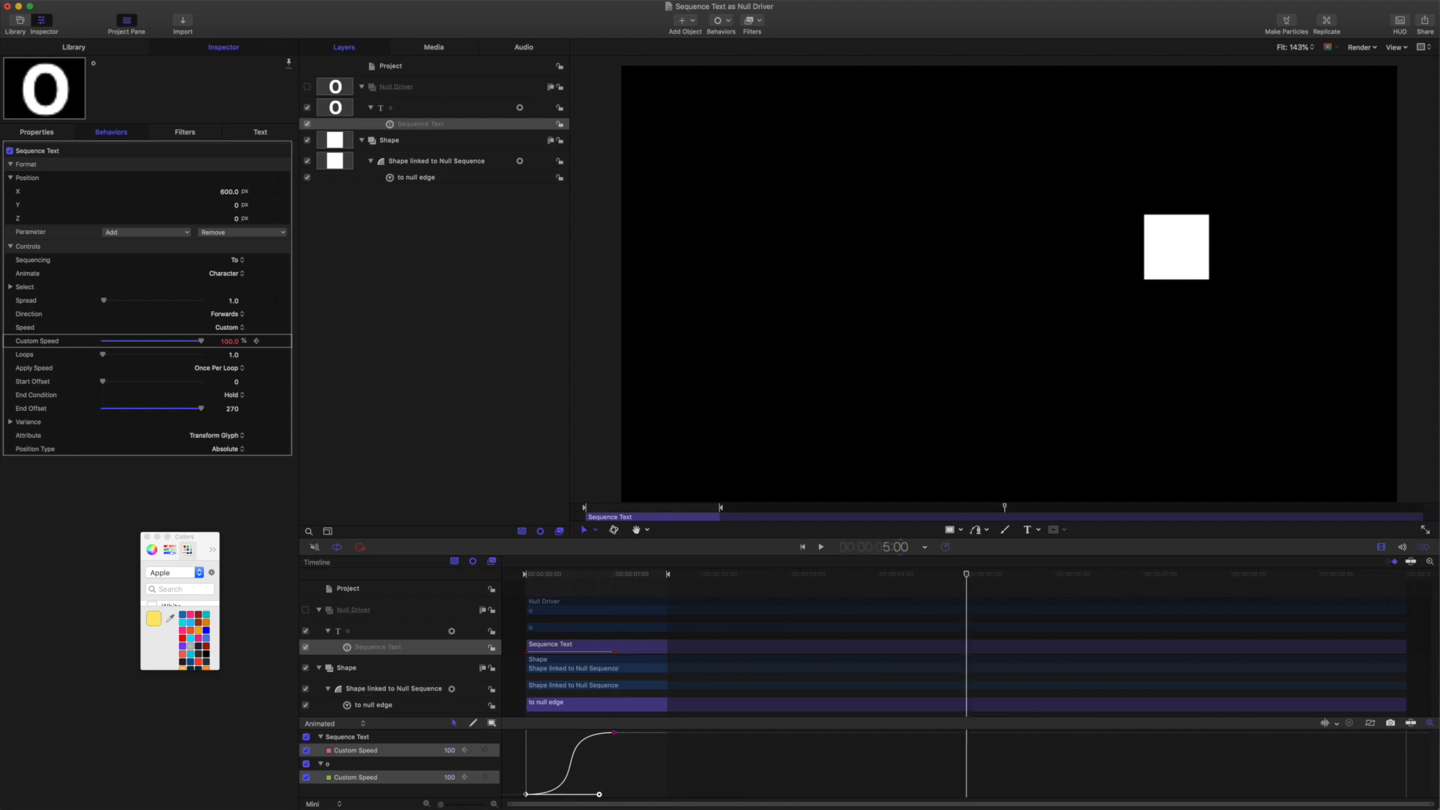
key(alt+super+o)
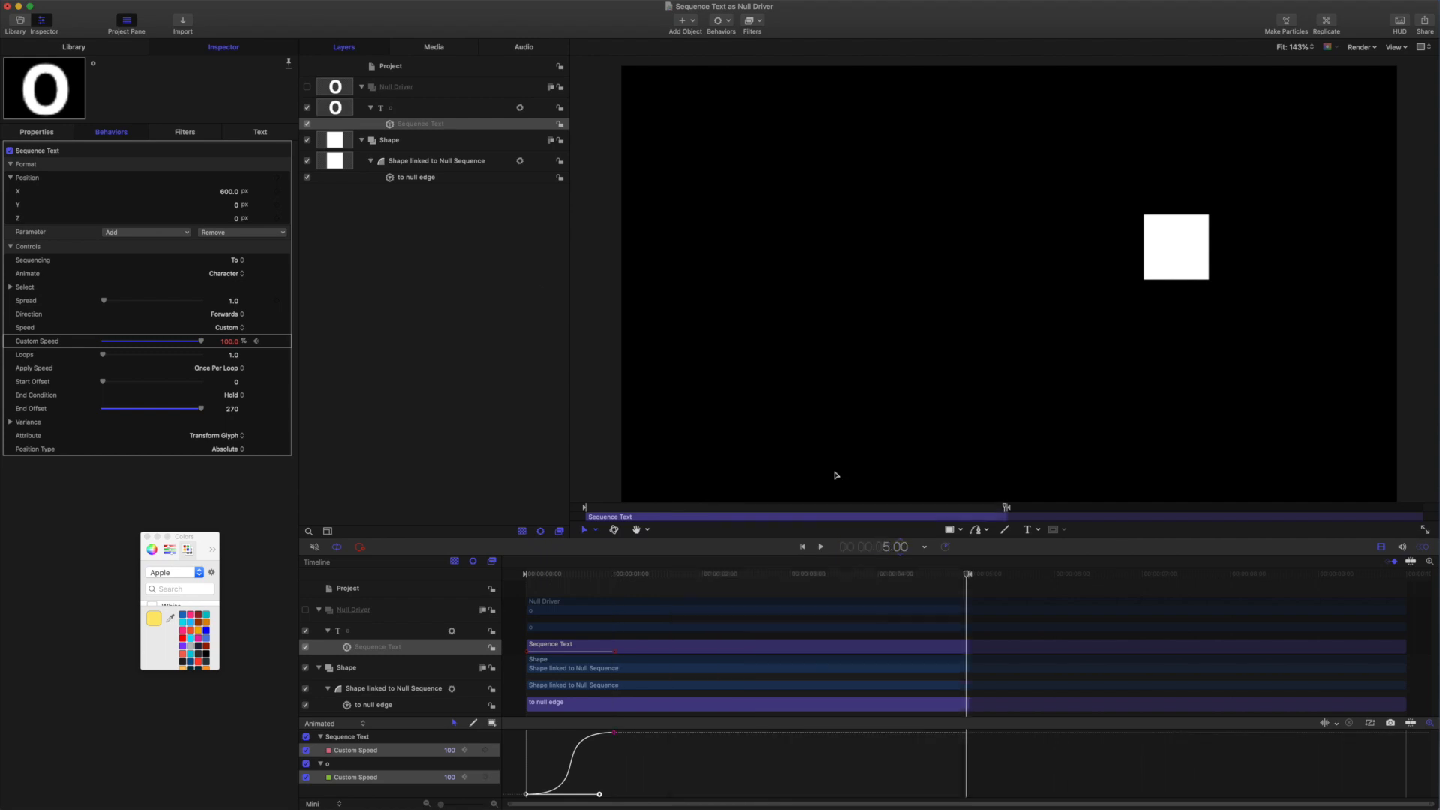
Set the project's published Duration parameter to 100 and play back the animation
click(405, 69)
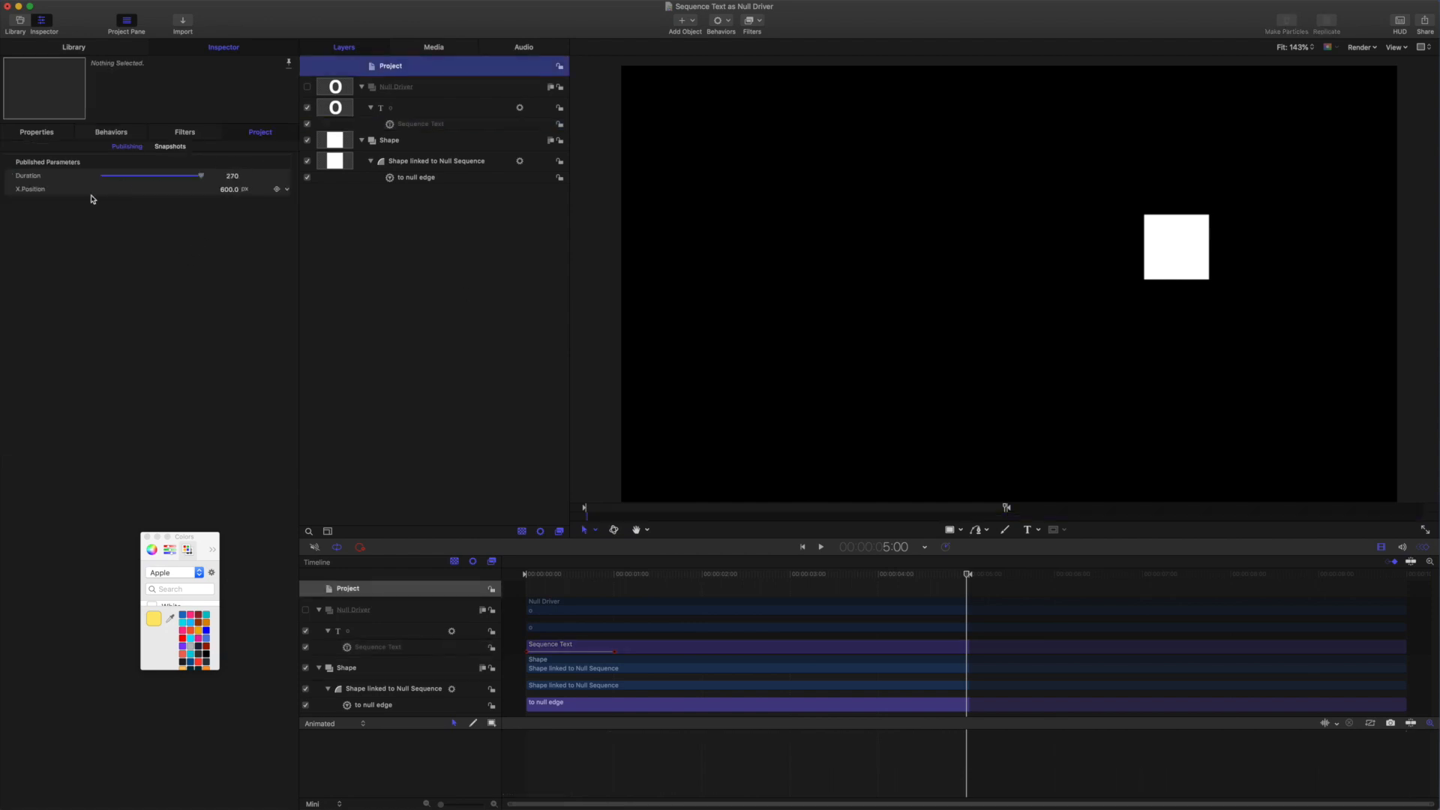
click(232, 177)
click(233, 177)
text(100)
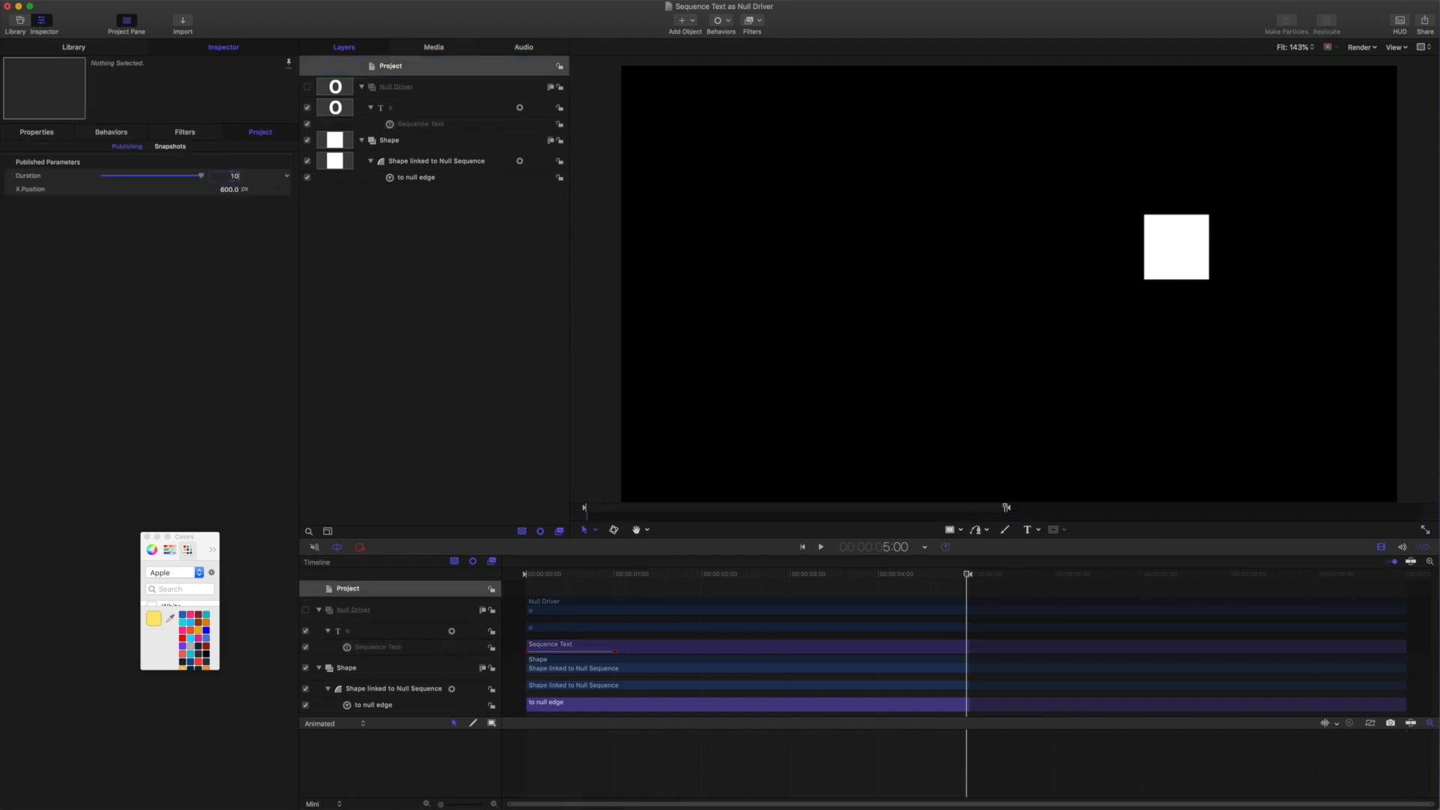
key(Return)
key(space)
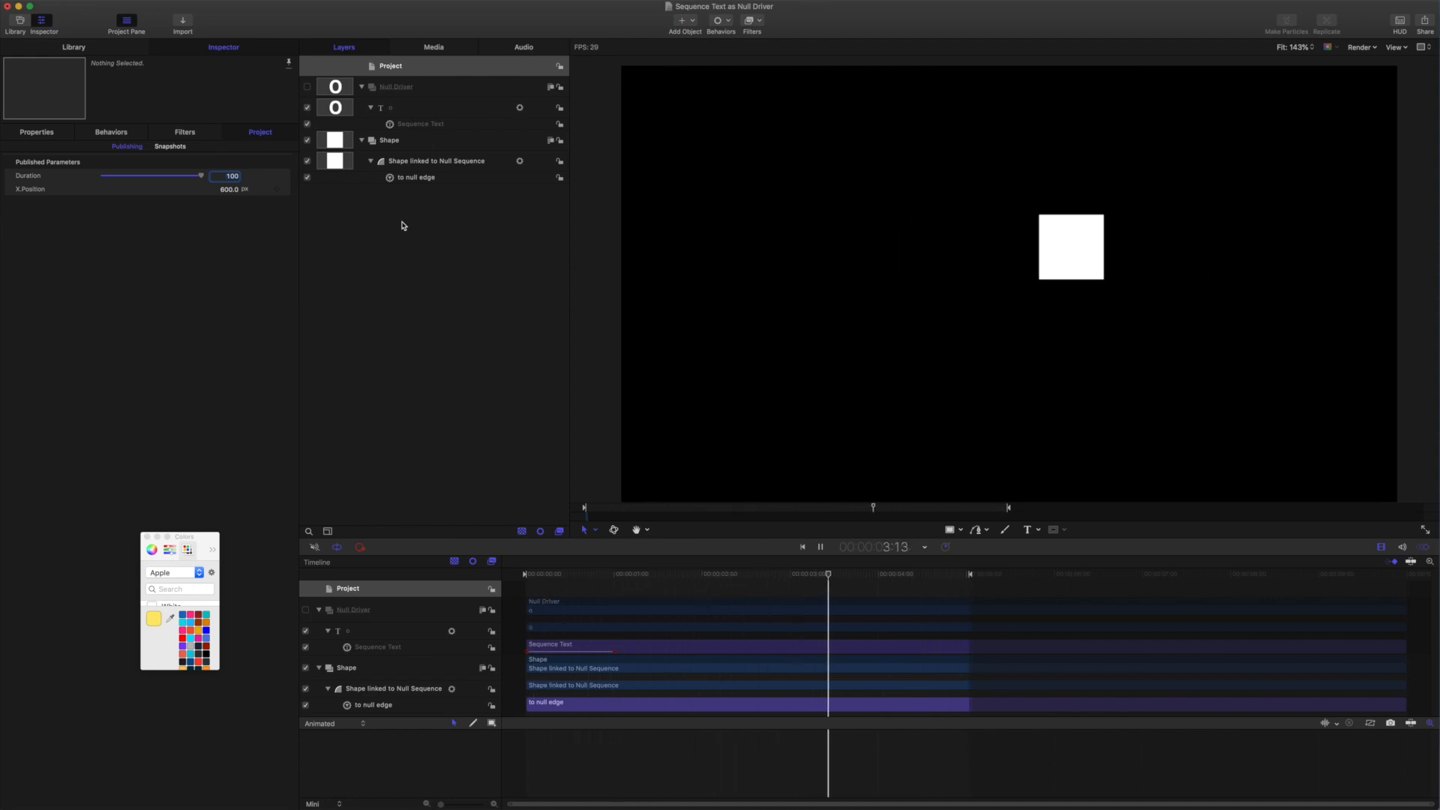
key(space)
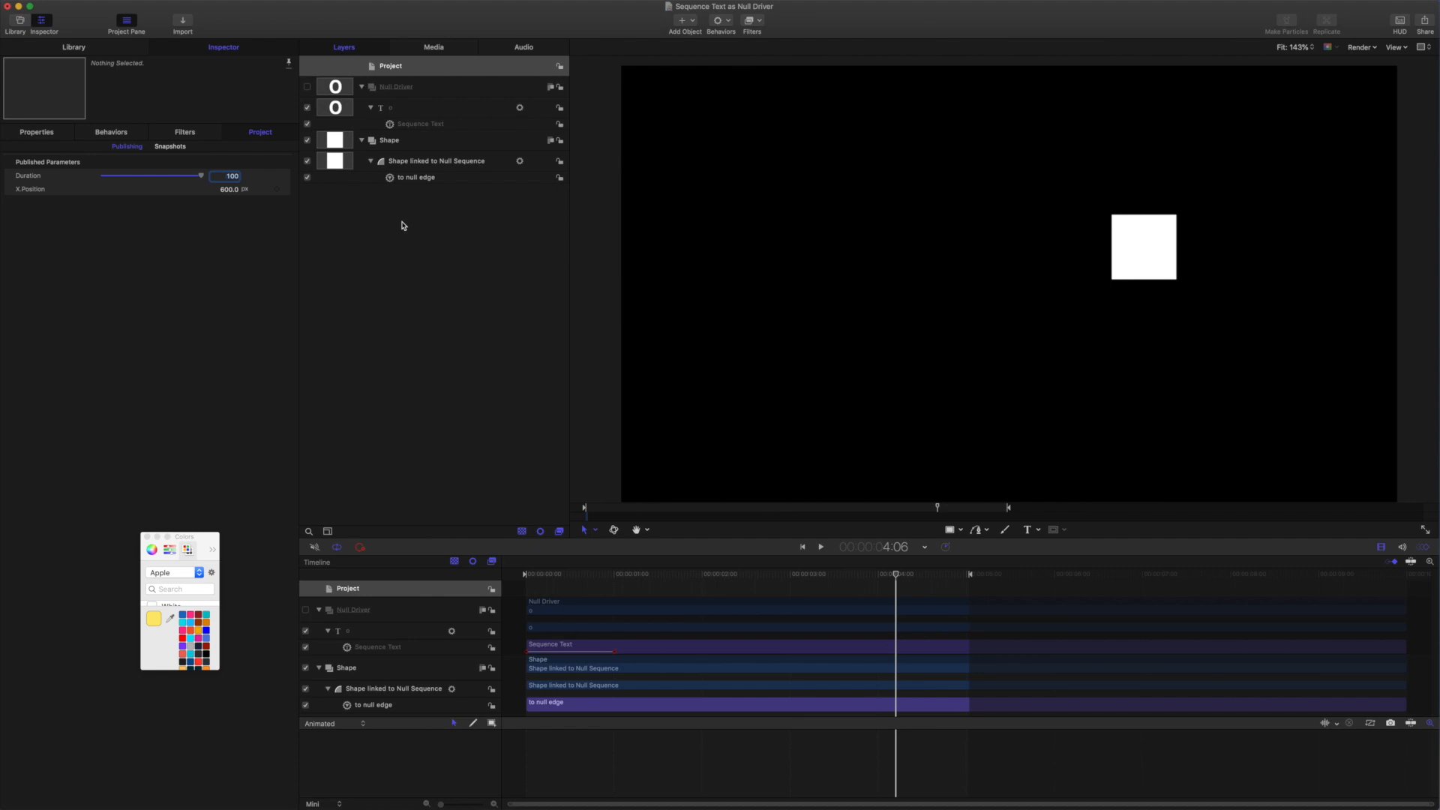